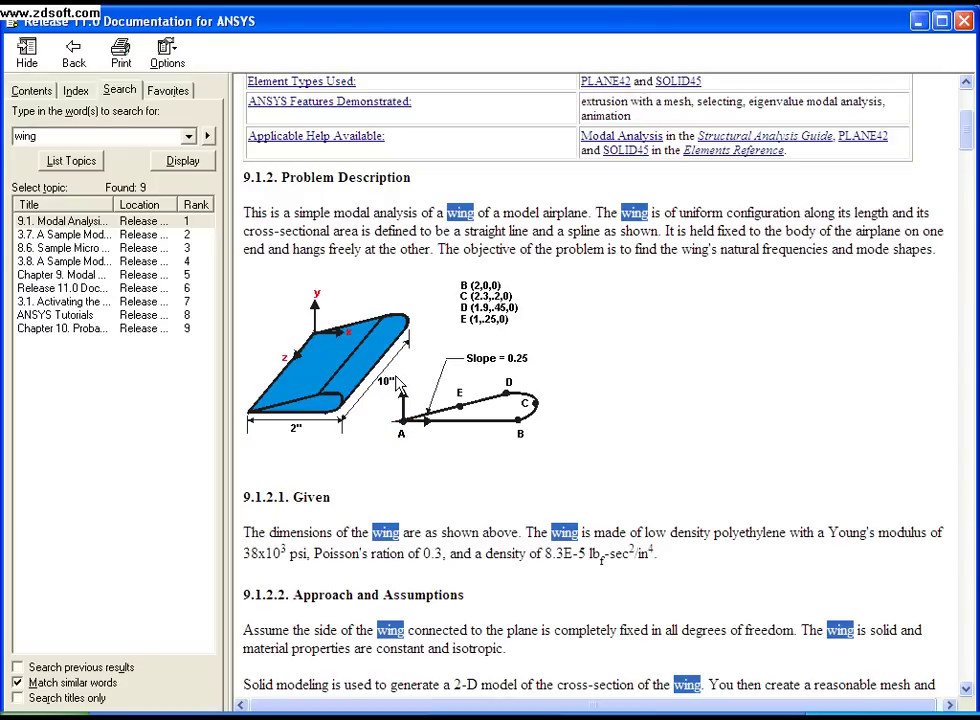
- In the wing 3 ANSYS session, filter the GUI preferences to Structural only
{"action": "left_click", "coordinate": [267, 552]}
{"action": "left_click", "coordinate": [324, 553]}
{"action": "left_click", "coordinate": [571, 556]}
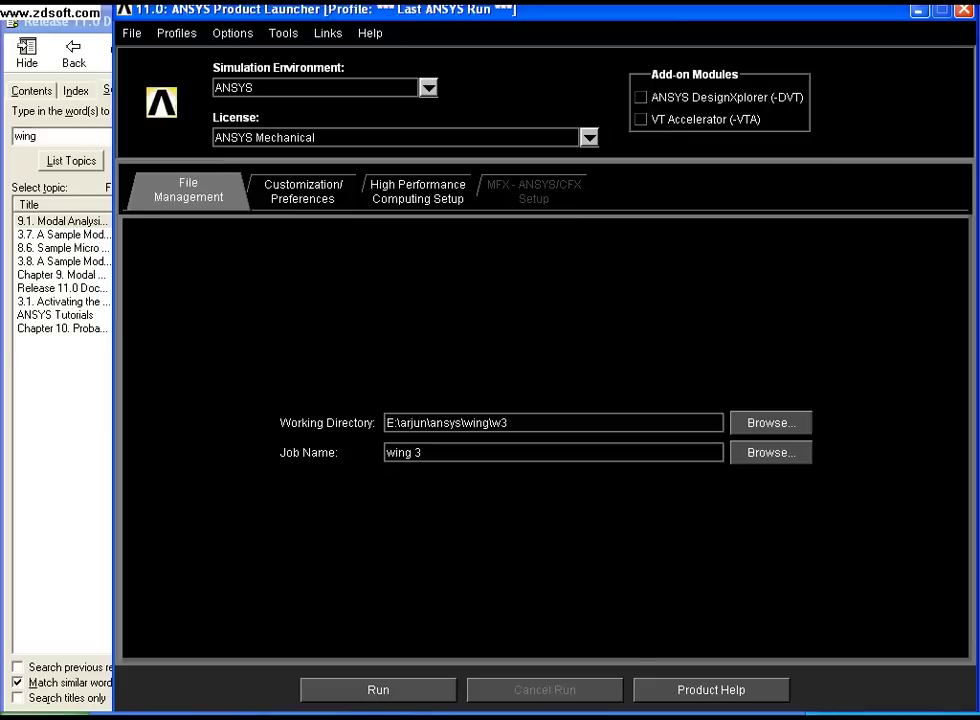
{"action": "left_click", "coordinate": [468, 715]}
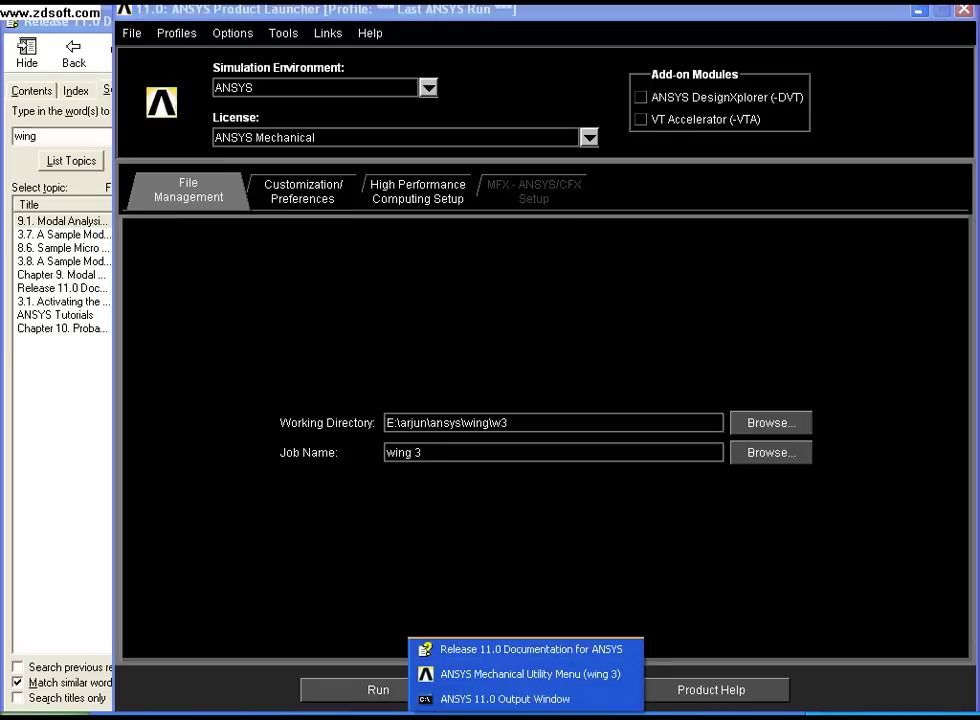
{"action": "left_click", "coordinate": [468, 680]}
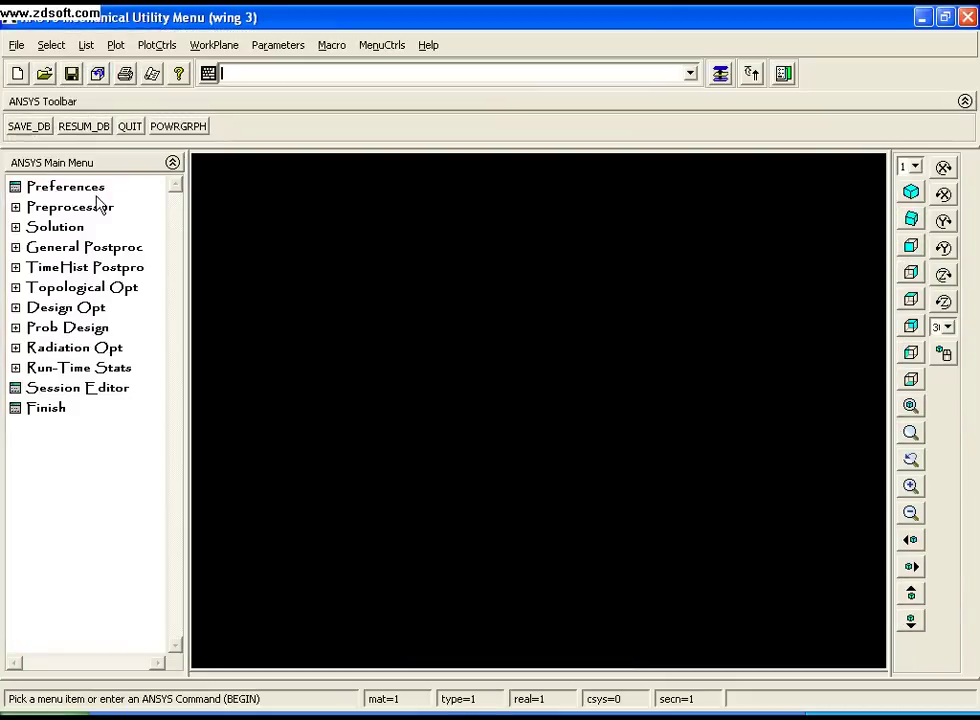
{"action": "left_click", "coordinate": [62, 187]}
{"action": "left_click", "coordinate": [532, 258]}
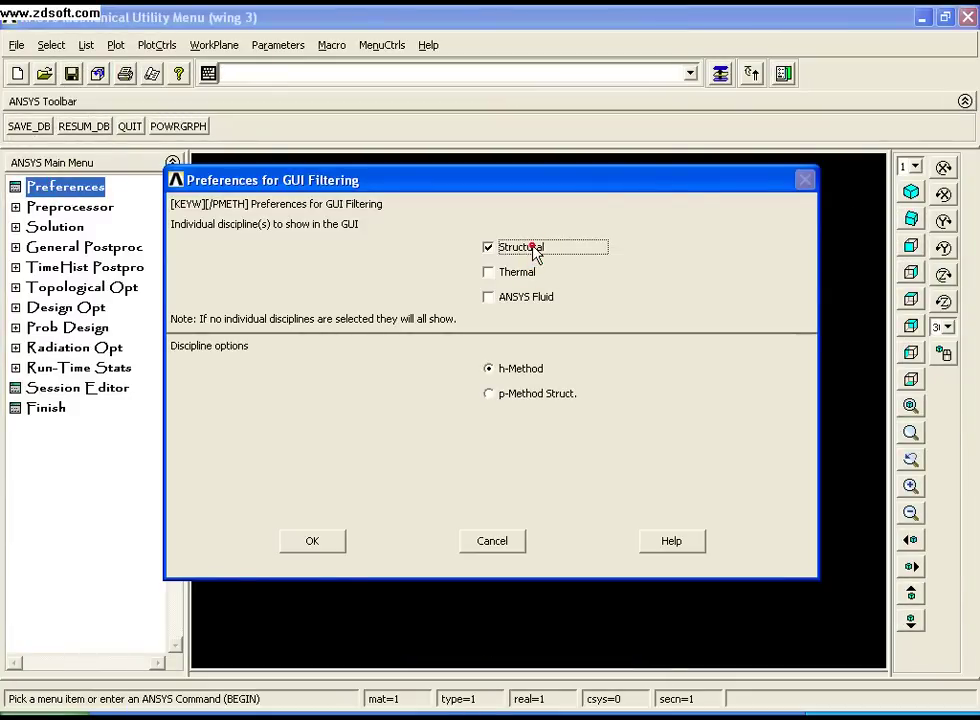
{"action": "left_click", "coordinate": [318, 540]}
- Define element type 1 as Solid Brick 8node 45 (SOLID45)
{"action": "left_click", "coordinate": [79, 208]}
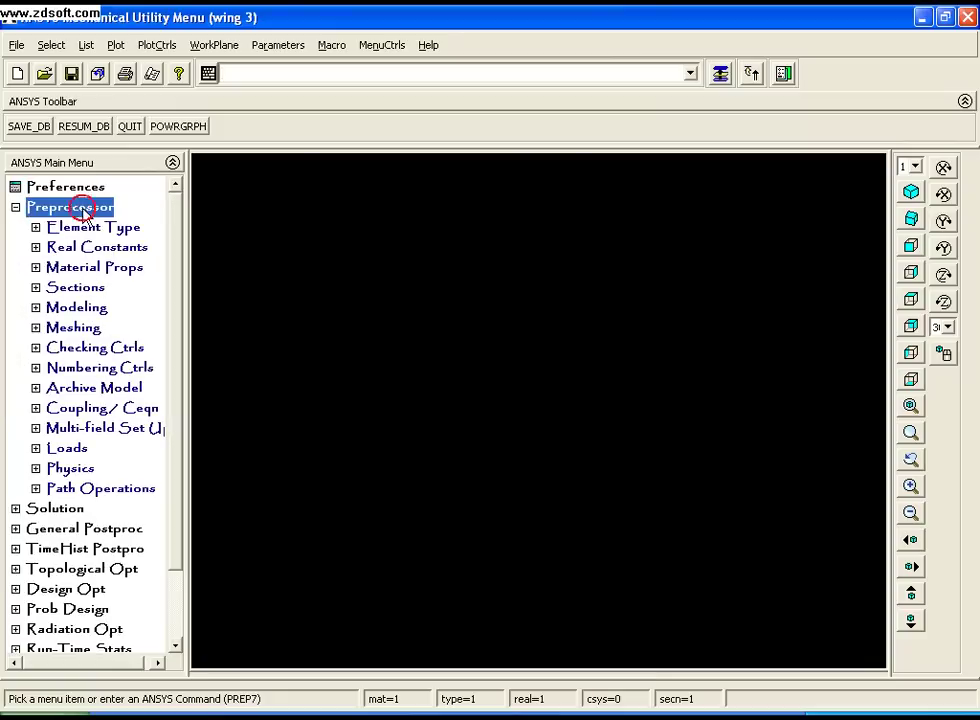
{"action": "left_click", "coordinate": [88, 228]}
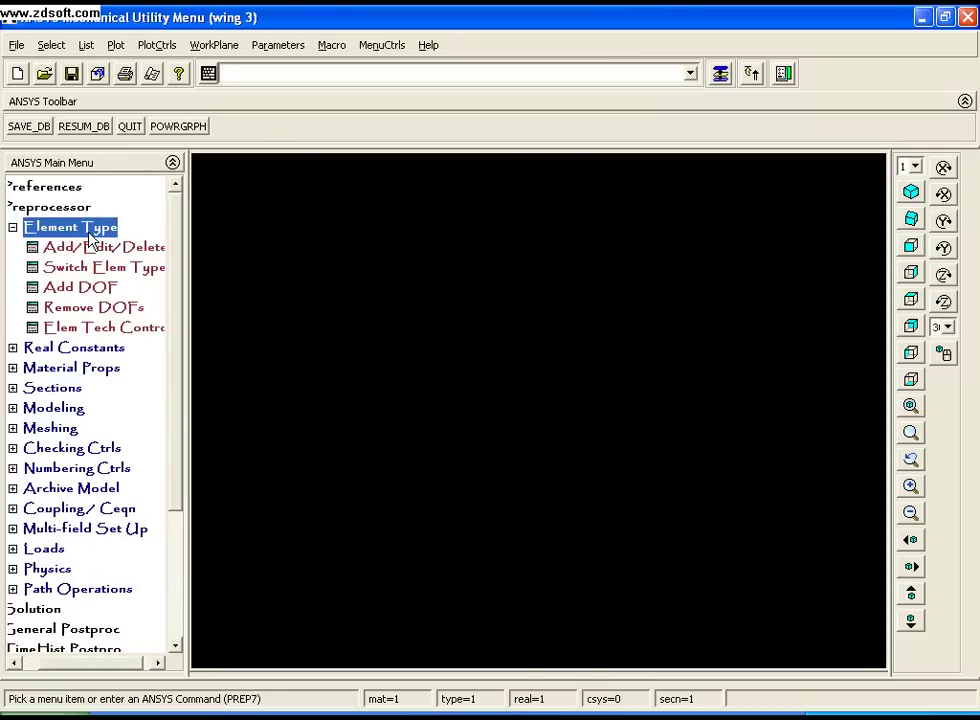
{"action": "left_click", "coordinate": [88, 248]}
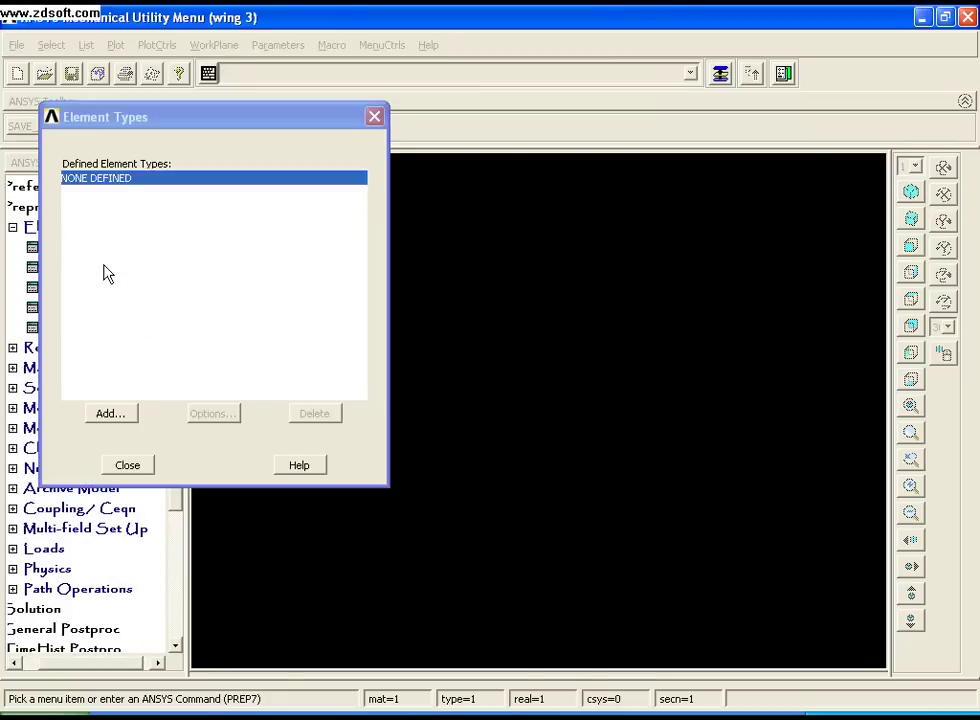
{"action": "left_click", "coordinate": [110, 415]}
{"action": "left_click", "coordinate": [528, 350]}
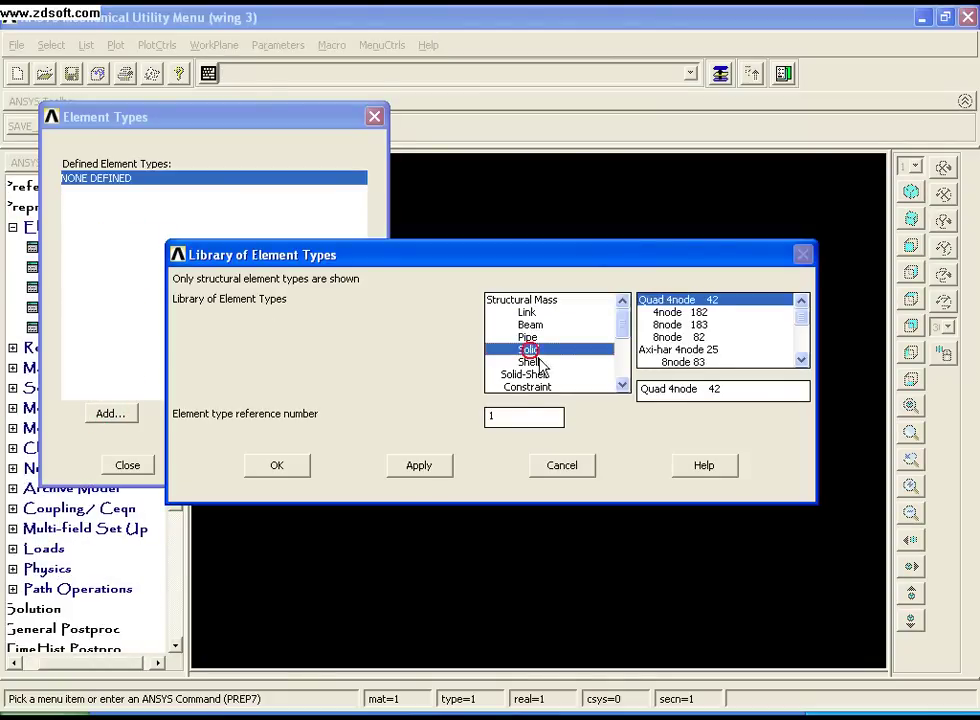
{"action": "left_click", "coordinate": [801, 359]}
{"action": "left_click", "coordinate": [801, 359]}
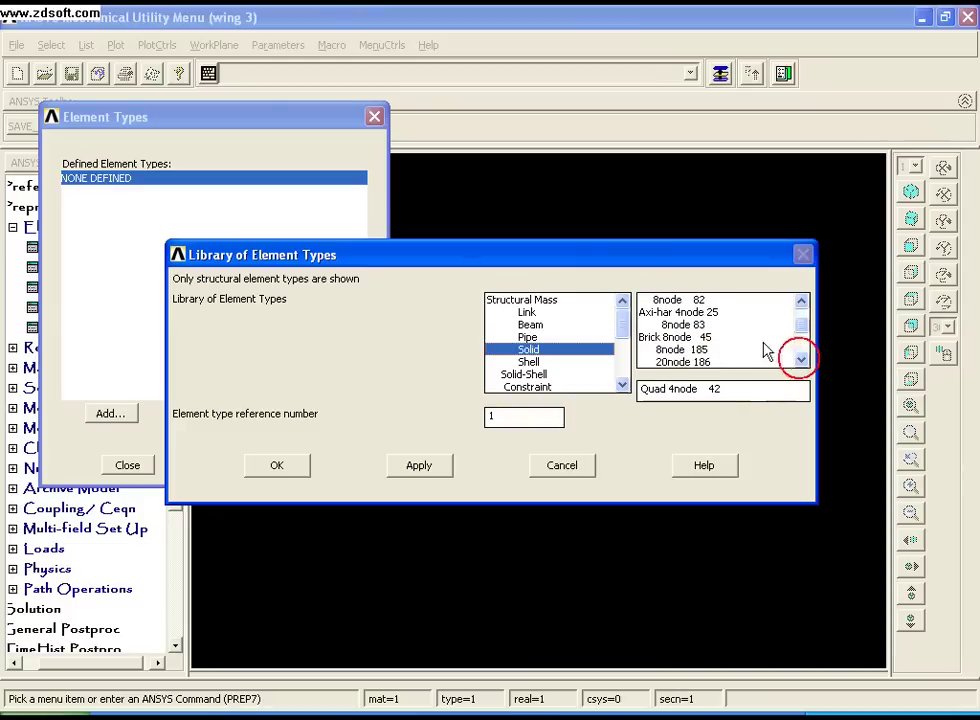
{"action": "left_click", "coordinate": [726, 338]}
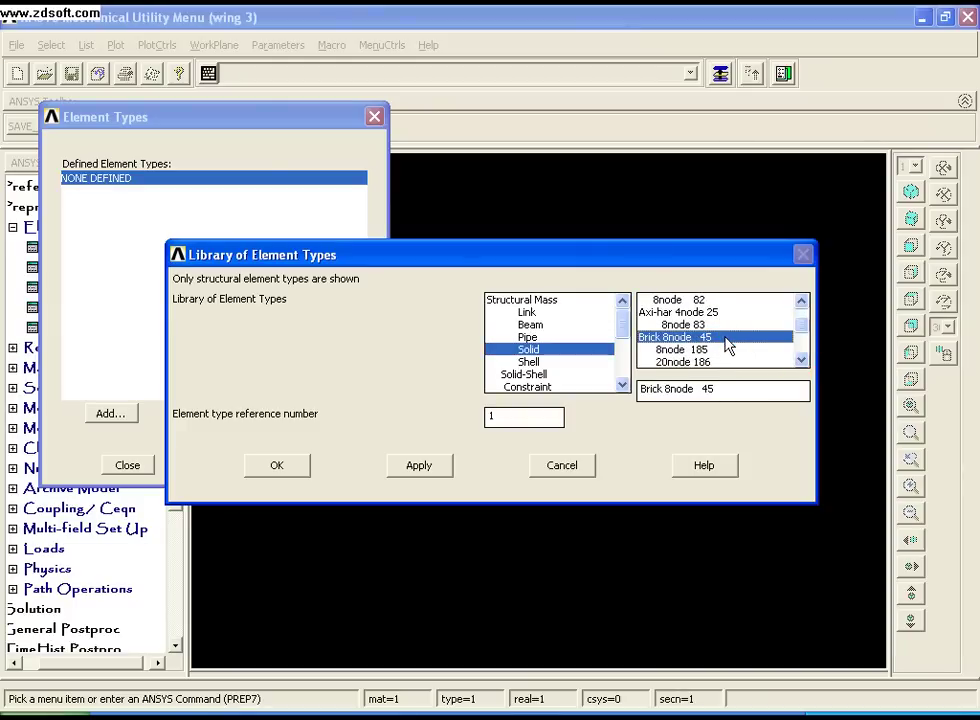
{"action": "left_click", "coordinate": [427, 477]}
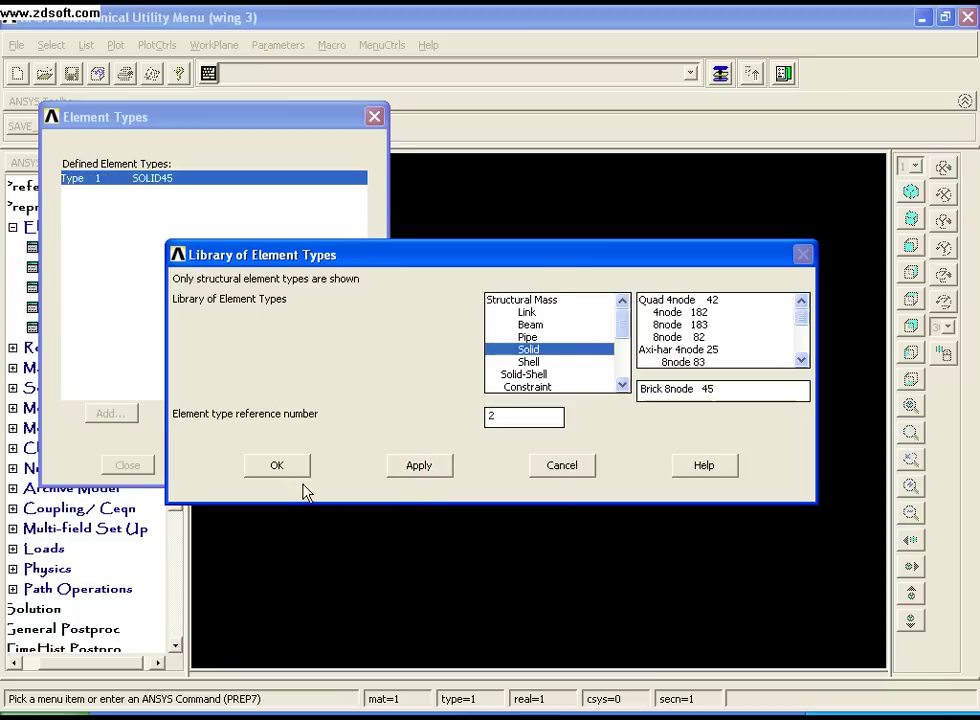
{"action": "left_click", "coordinate": [570, 475]}
{"action": "left_click", "coordinate": [127, 465]}
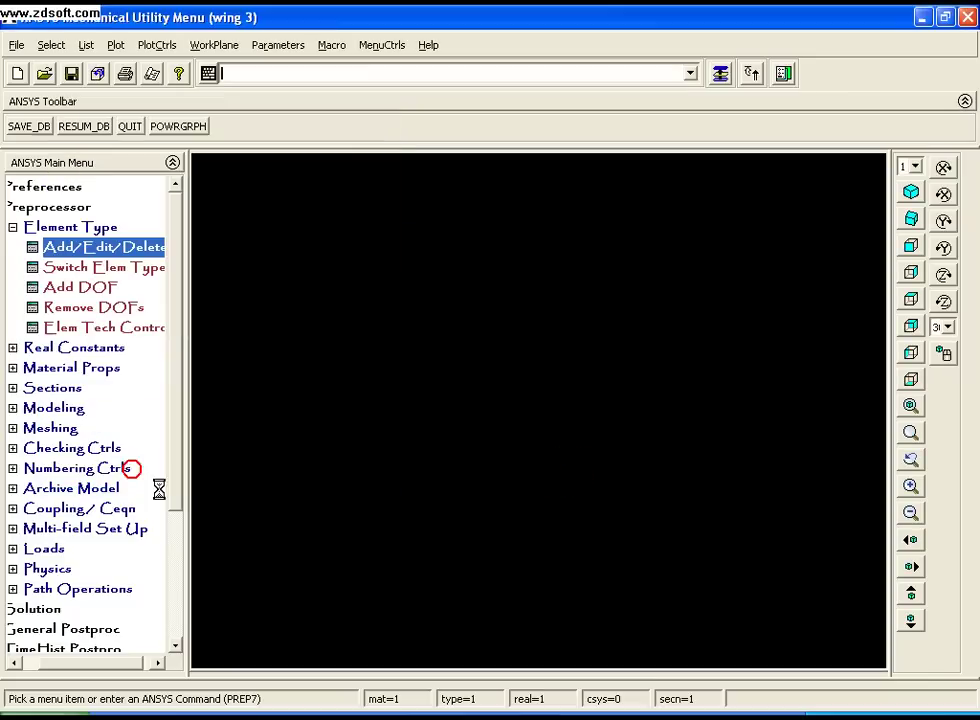
- Give material 1 linear isotropic elastic properties: EX 38e3 and a Poisson's ratio
{"action": "left_click", "coordinate": [74, 369]}
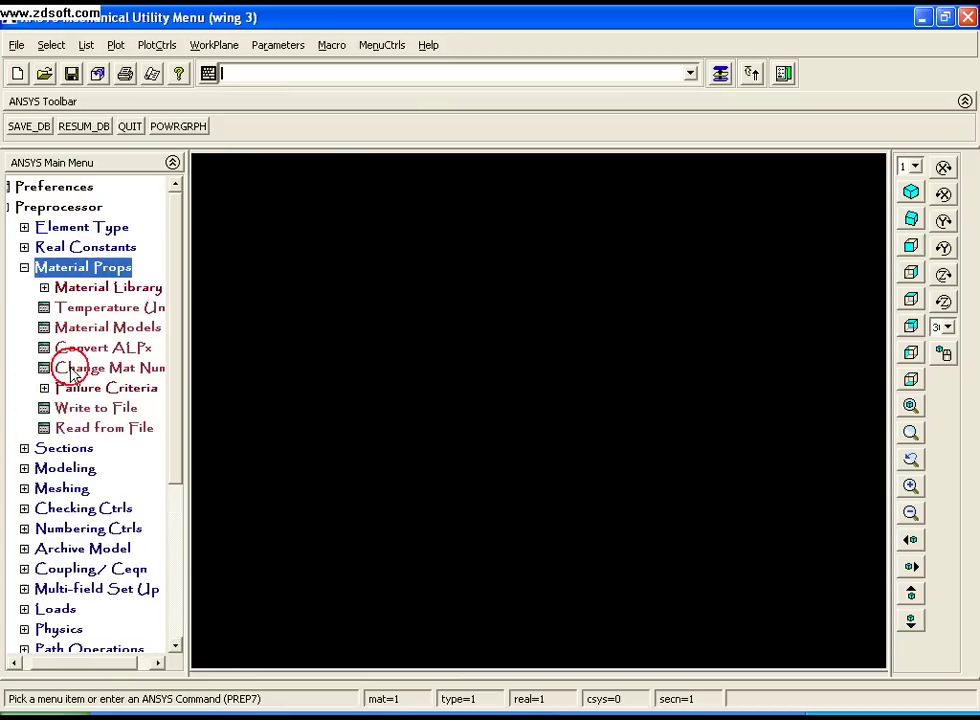
{"action": "left_click", "coordinate": [96, 327]}
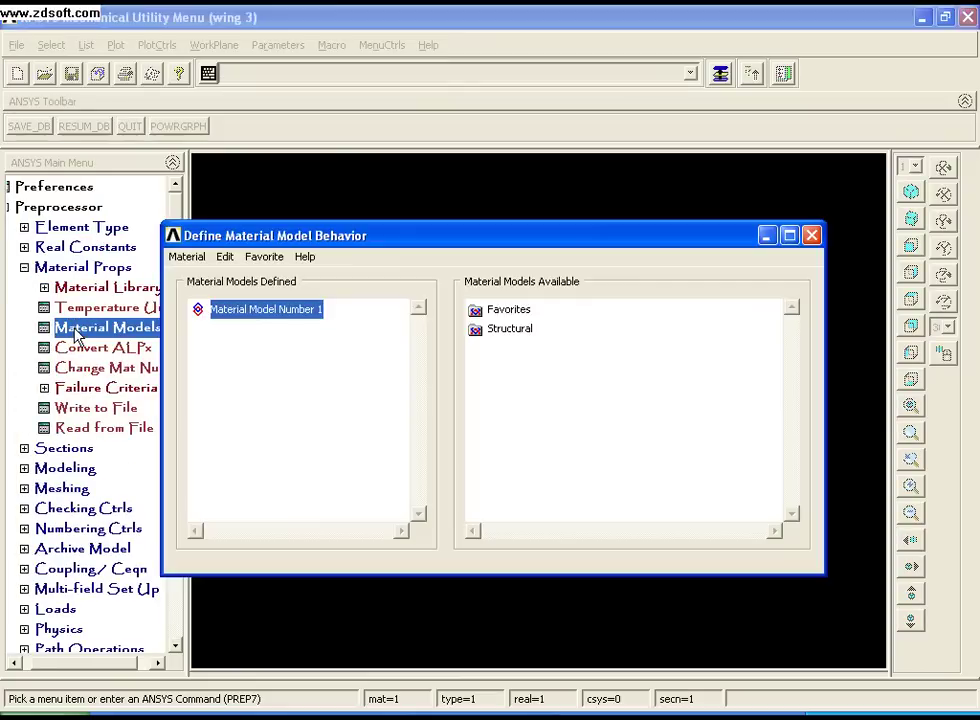
{"action": "double_click", "coordinate": [505, 330]}
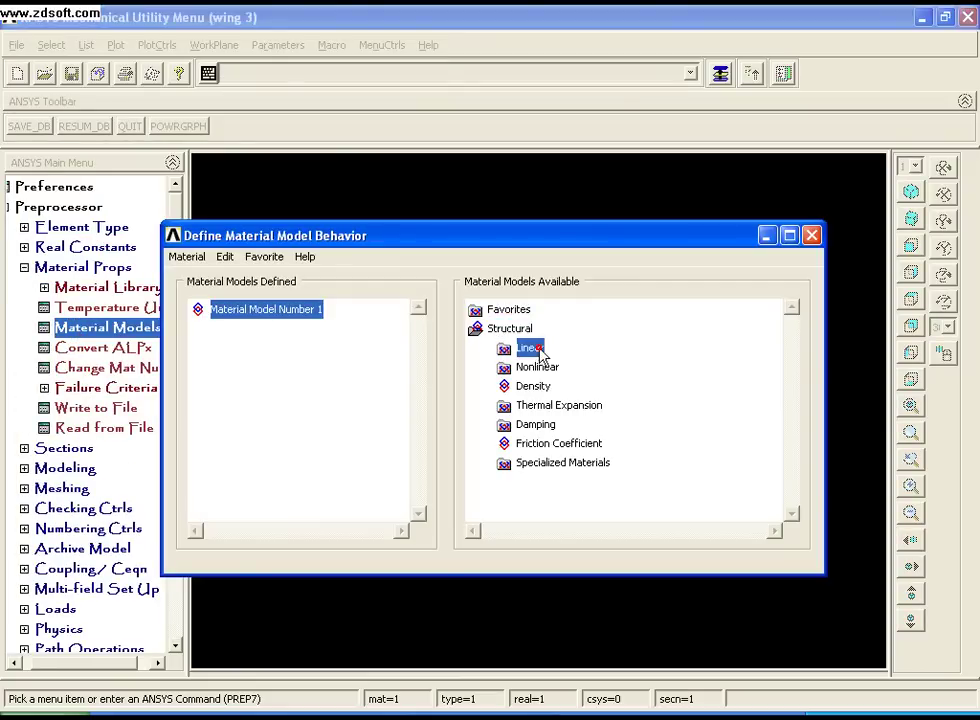
{"action": "double_click", "coordinate": [530, 349]}
{"action": "double_click", "coordinate": [558, 366]}
{"action": "double_click", "coordinate": [594, 387]}
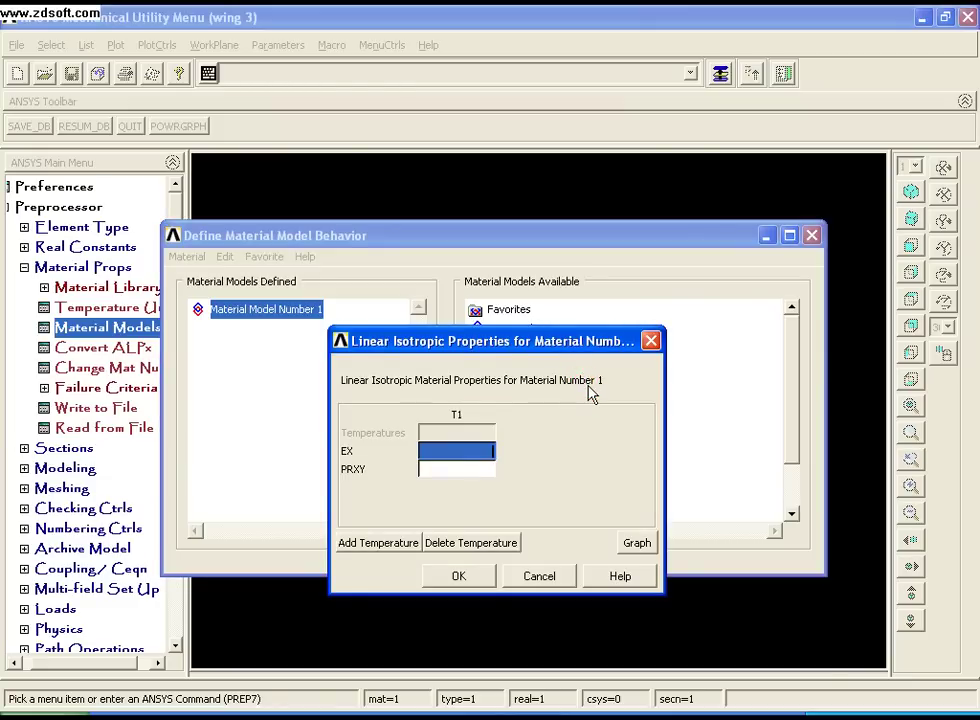
{"action": "type", "text": "38e3"}
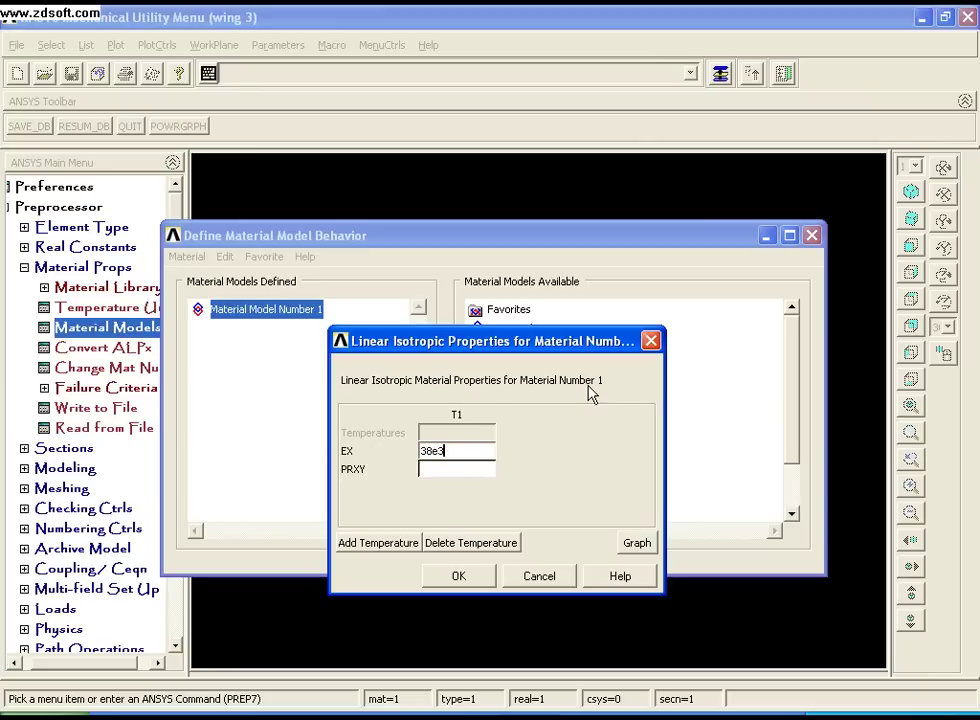
{"action": "left_click", "coordinate": [465, 470]}
{"action": "type", "text": ".3"}
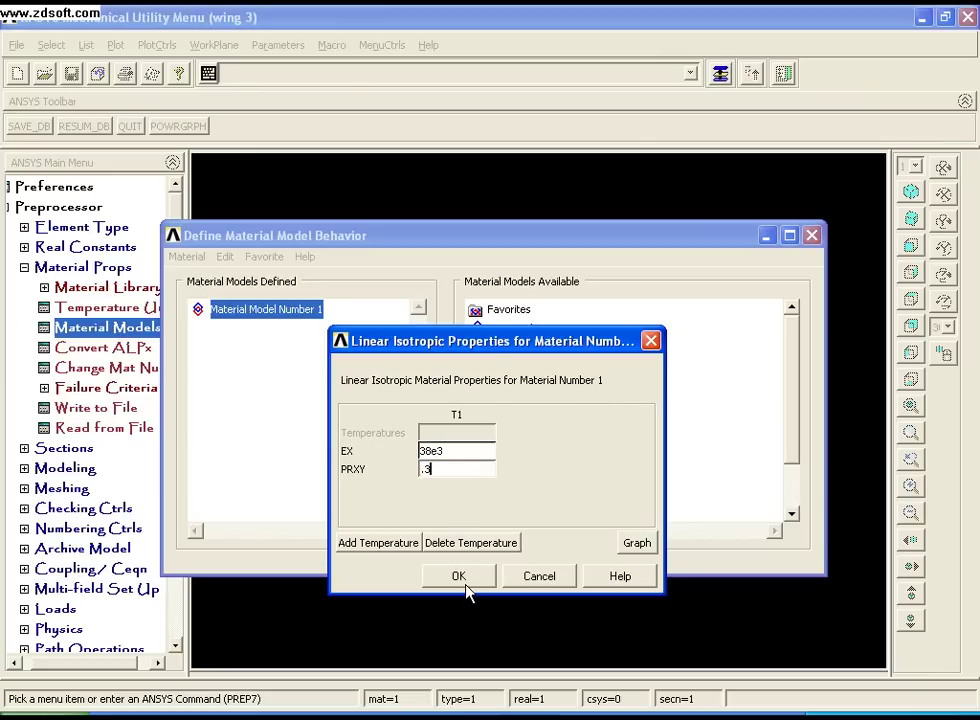
{"action": "left_click", "coordinate": [458, 576]}
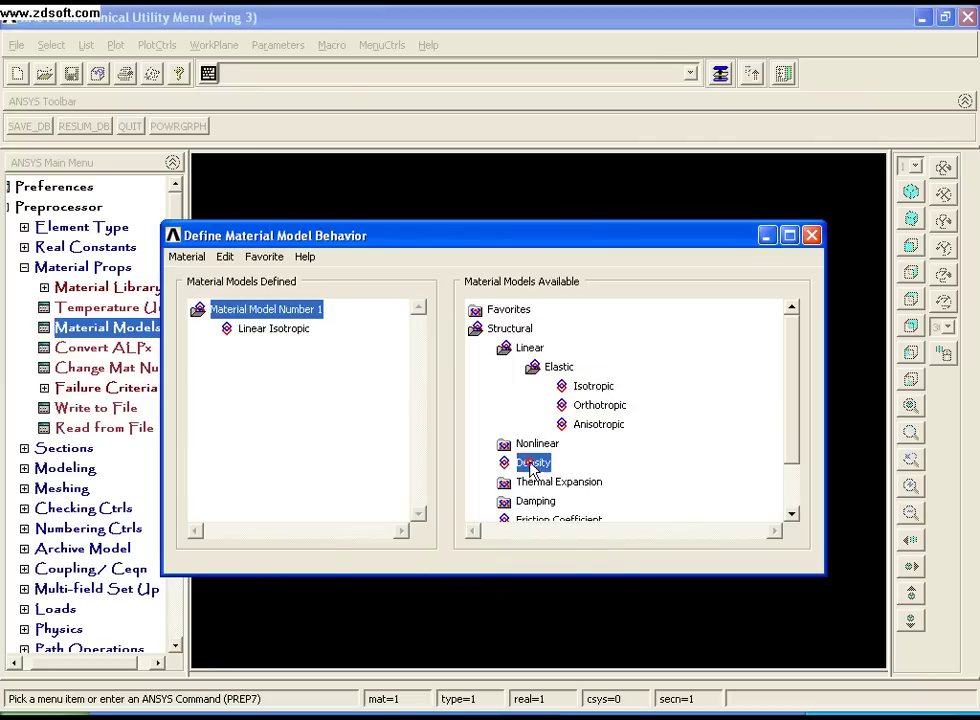
- Set material 1 density to 8.3e-5 and close the material models dialog
{"action": "double_click", "coordinate": [529, 463]}
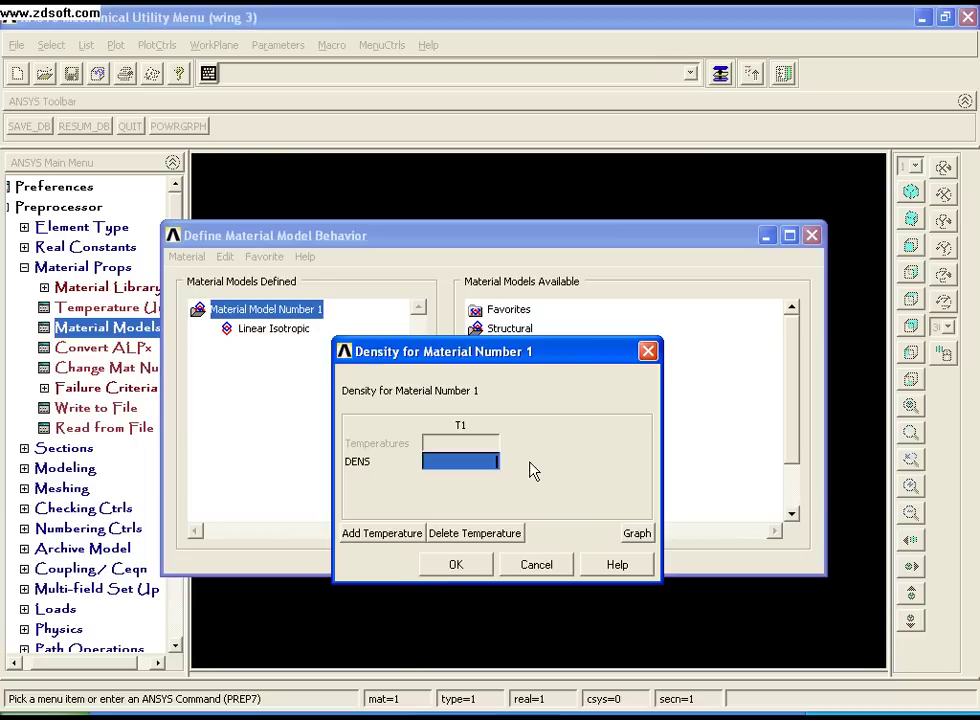
{"action": "type", "text": "8."}
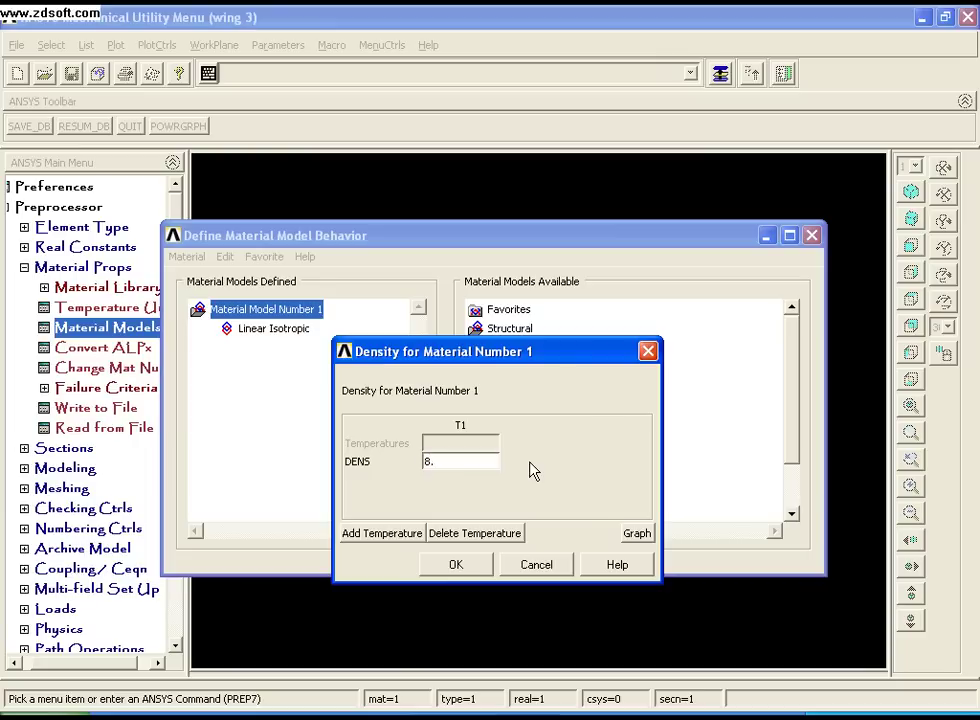
{"action": "type", "text": "3e-5"}
{"action": "left_click", "coordinate": [456, 566]}
{"action": "left_click", "coordinate": [811, 235]}
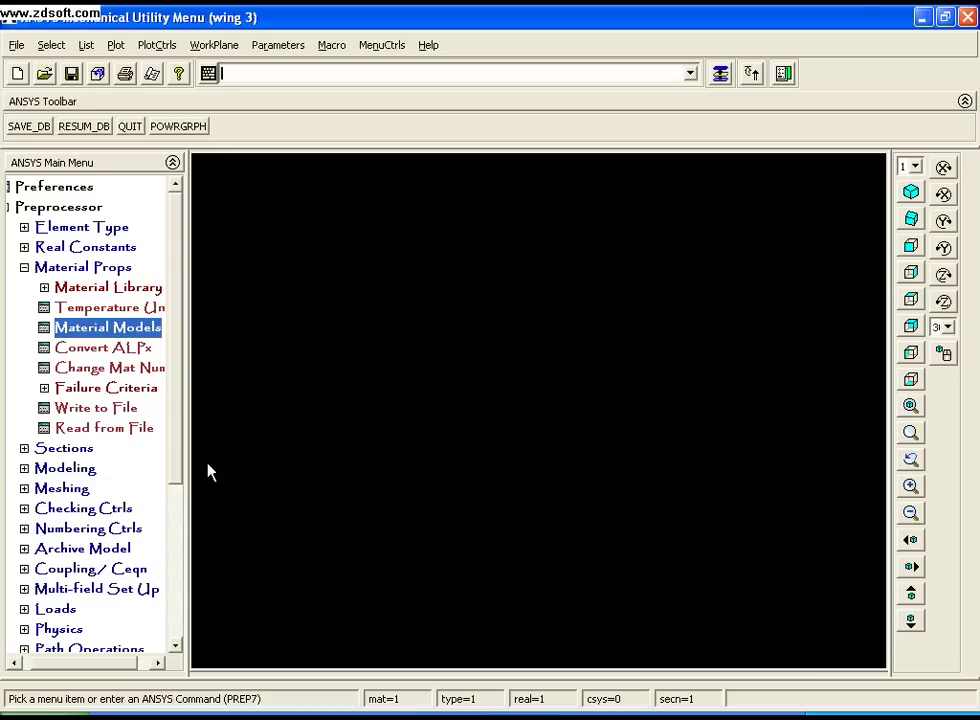
{"action": "left_click", "coordinate": [72, 468]}
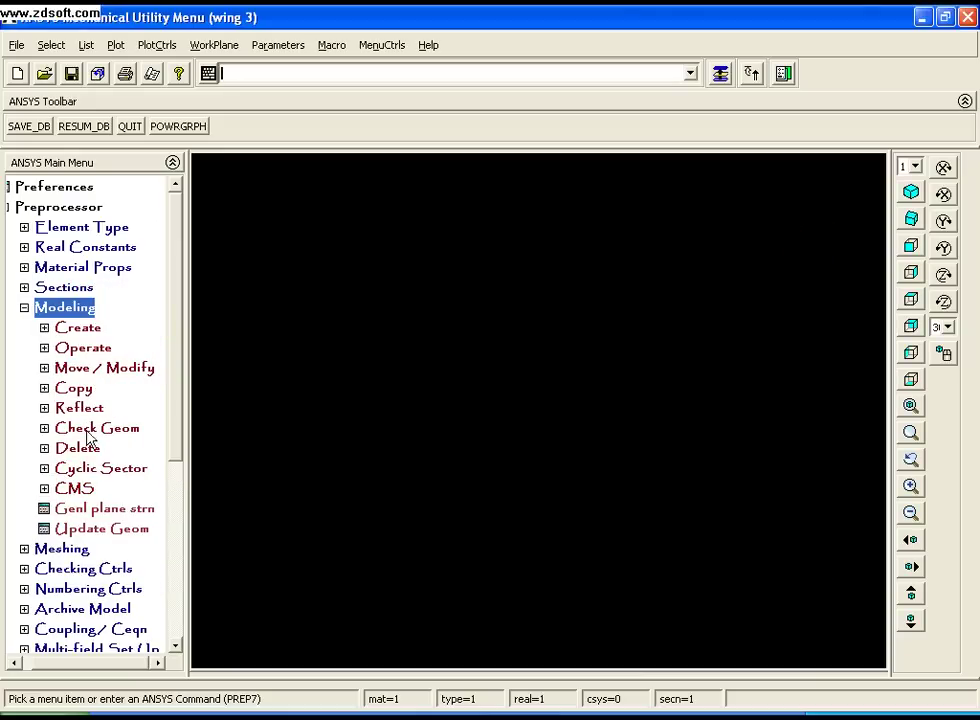
- Expand the keypoint creation menu and bring the wing example documentation forward
{"action": "left_click", "coordinate": [72, 327]}
{"action": "left_click", "coordinate": [98, 347]}
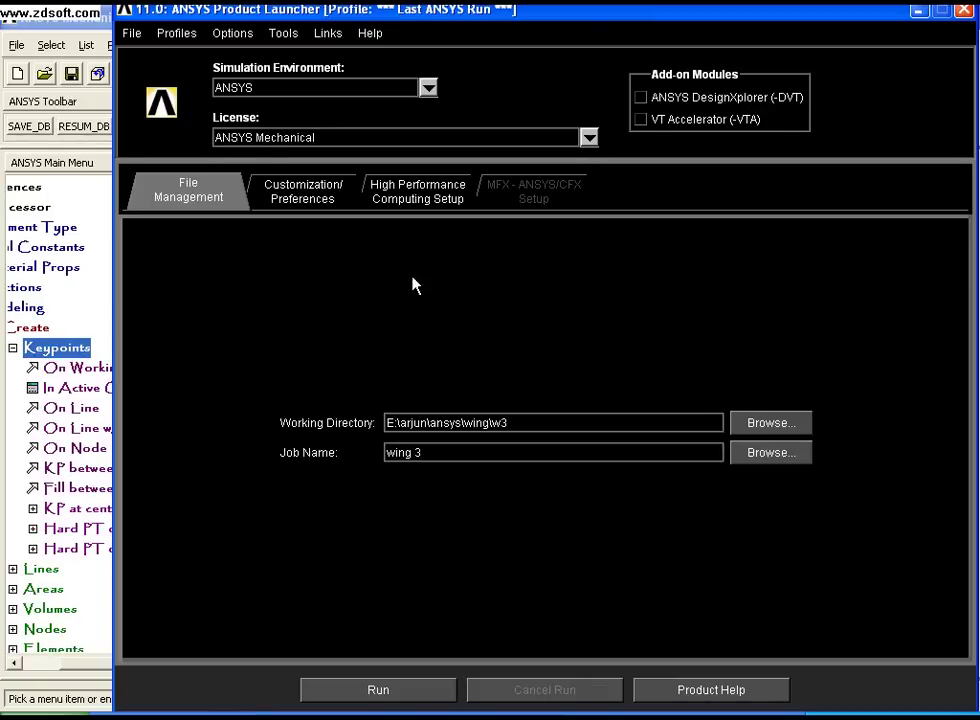
{"action": "left_click", "coordinate": [470, 716]}
{"action": "left_click", "coordinate": [493, 651]}
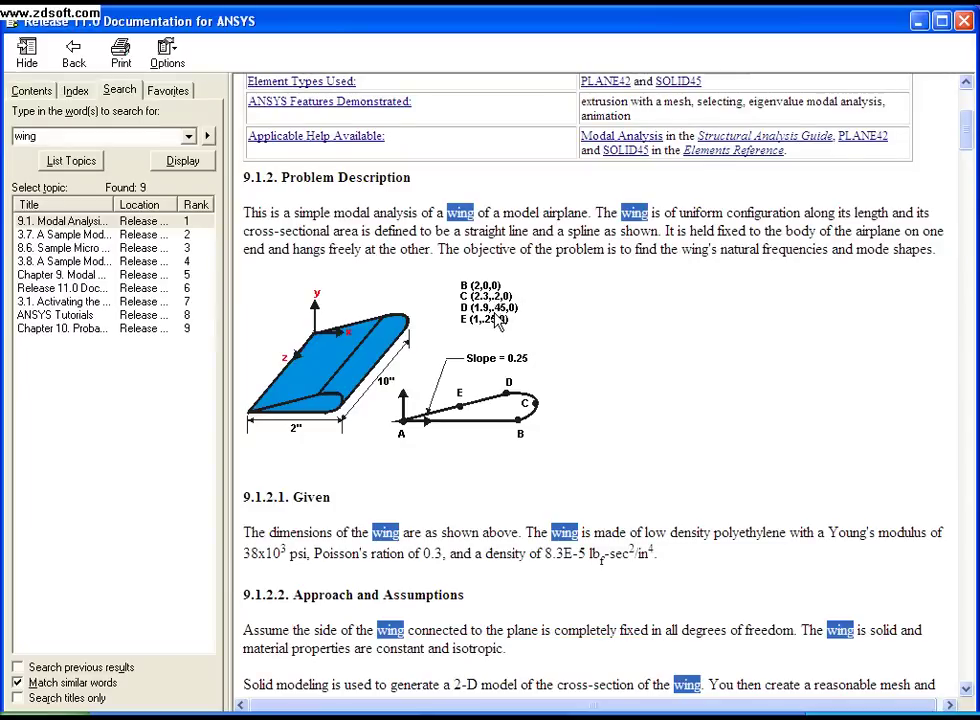
- Review the airfoil sketch's points A to E and their coordinates in the Help page
{"action": "left_click", "coordinate": [520, 402]}
{"action": "left_click", "coordinate": [459, 404]}
{"action": "left_click", "coordinate": [392, 423]}
{"action": "left_click", "coordinate": [520, 410]}
{"action": "left_click", "coordinate": [509, 398]}
{"action": "left_click", "coordinate": [460, 404]}
{"action": "left_click", "coordinate": [402, 418]}
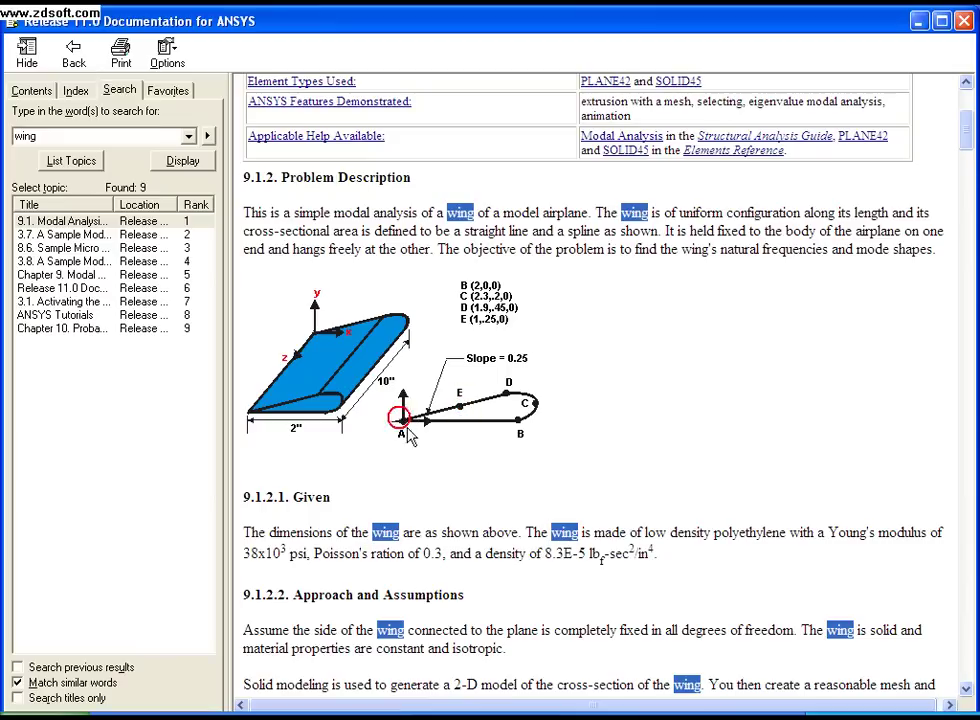
{"action": "left_click", "coordinate": [518, 421]}
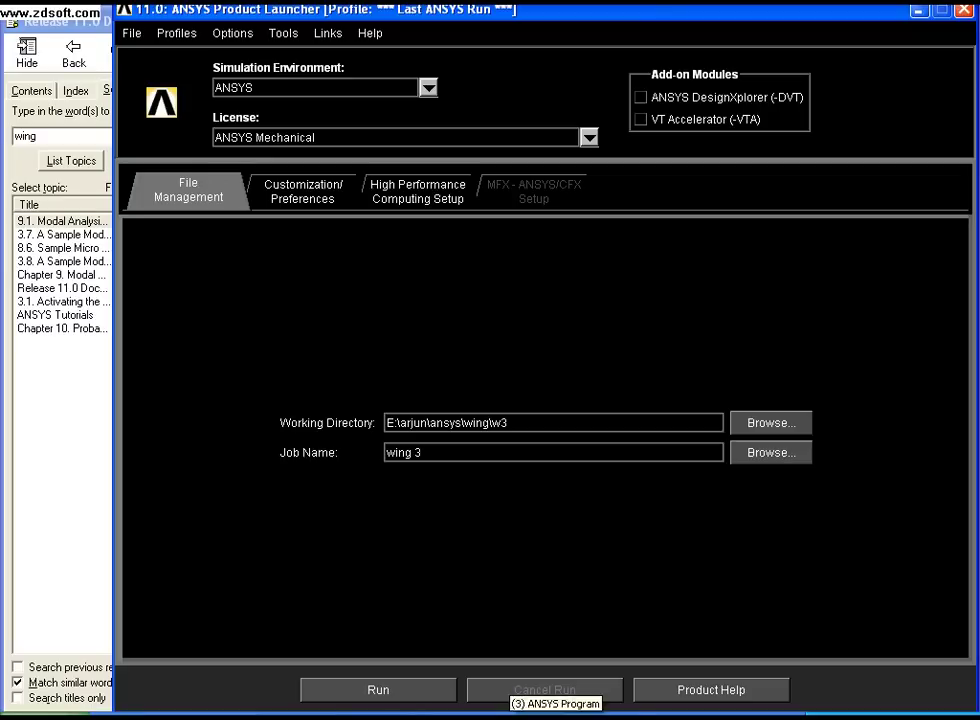
- Back in Mechanical APDL, create keypoints in active CS at X 2 and at (2.3, 0.2)
{"action": "left_click", "coordinate": [505, 708]}
{"action": "left_click", "coordinate": [493, 674]}
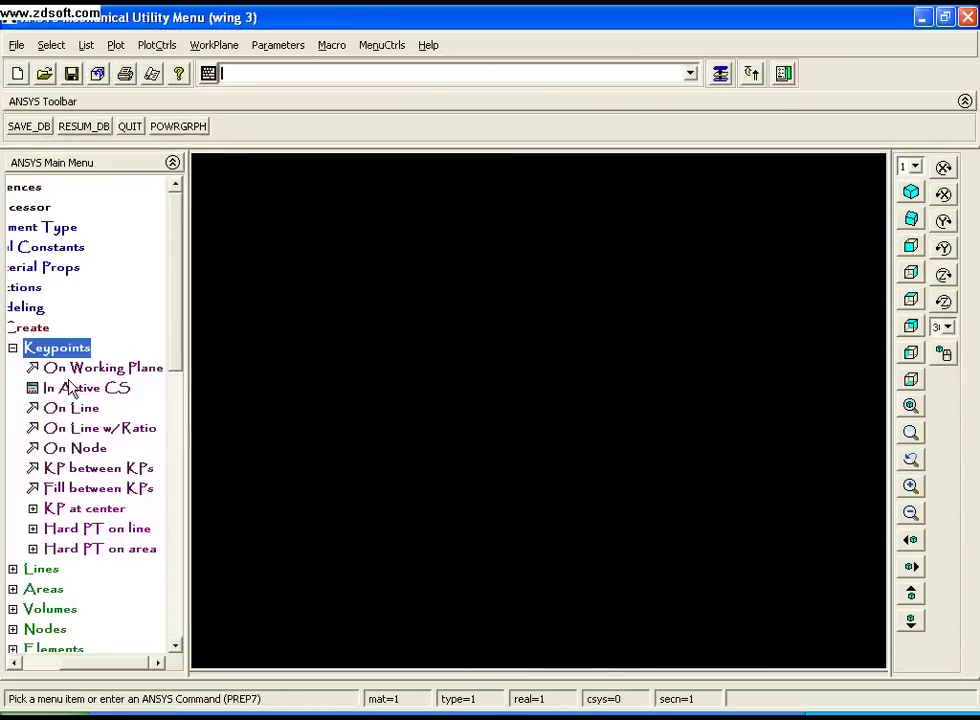
{"action": "left_click", "coordinate": [78, 386]}
{"action": "left_click", "coordinate": [556, 368]}
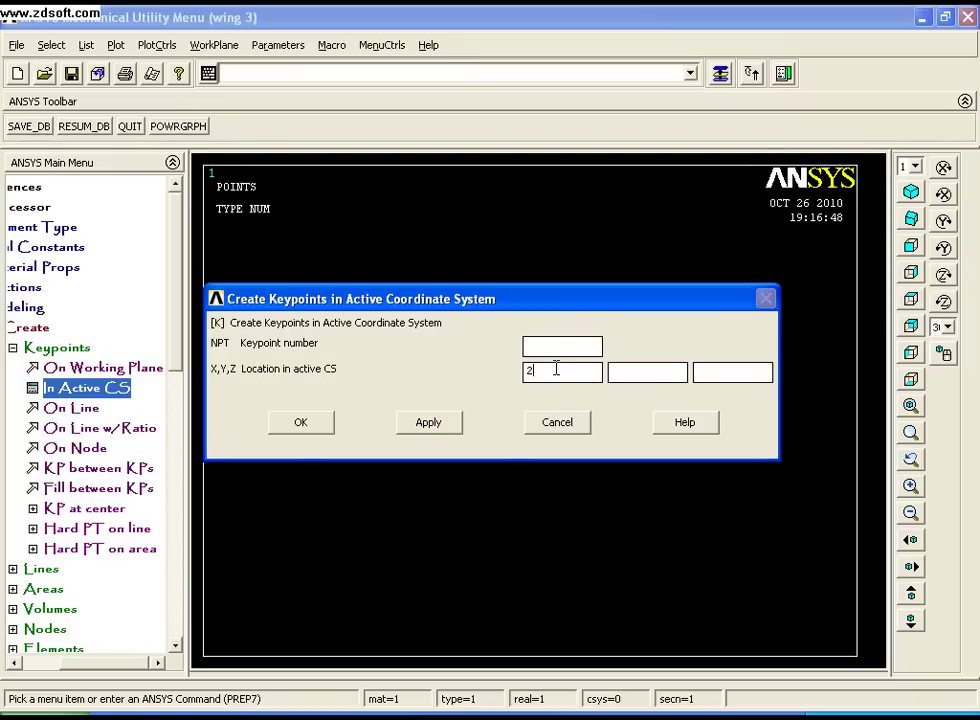
{"action": "left_click", "coordinate": [440, 421]}
{"action": "type", "text": "2.3"}
{"action": "left_click", "coordinate": [652, 371]}
{"action": "left_click", "coordinate": [437, 422]}
- Add the remaining keypoints, including X 1.9, ending with keypoint 5 at (1, 0.25)
{"action": "double_click", "coordinate": [555, 371]}
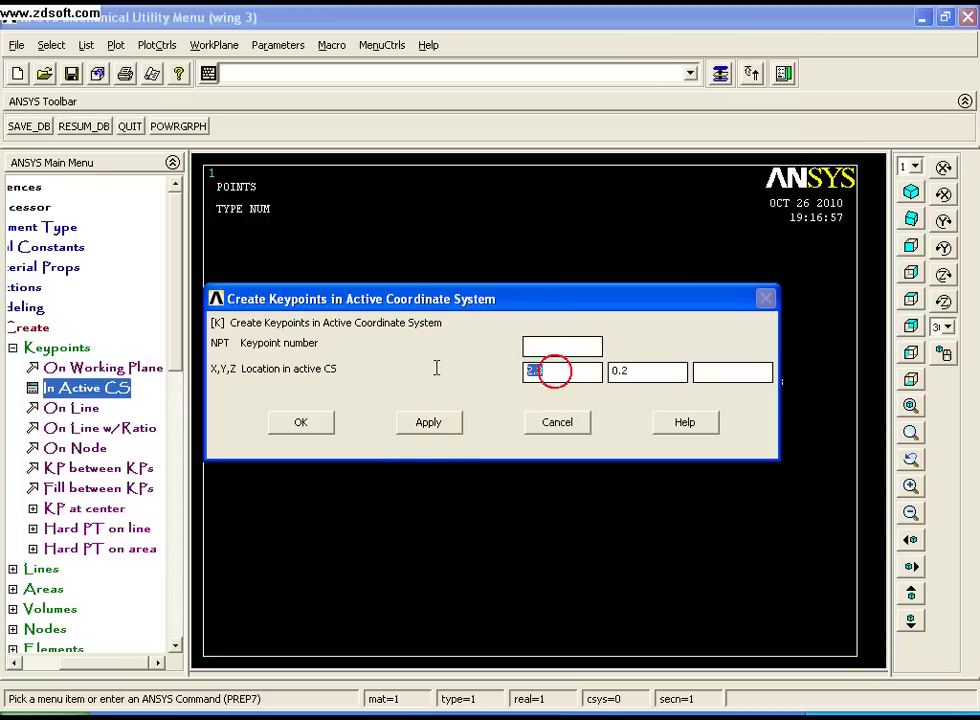
{"action": "type", "text": "1.9"}
{"action": "double_click", "coordinate": [634, 371]}
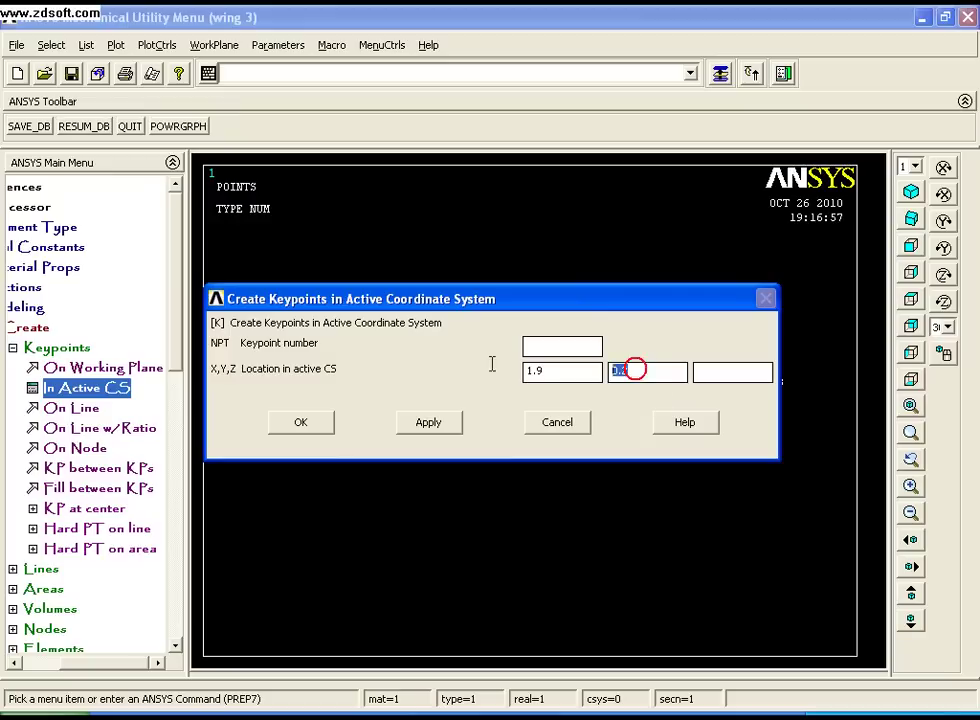
{"action": "type", "text": ".45"}
{"action": "left_click", "coordinate": [452, 423]}
{"action": "double_click", "coordinate": [547, 372]}
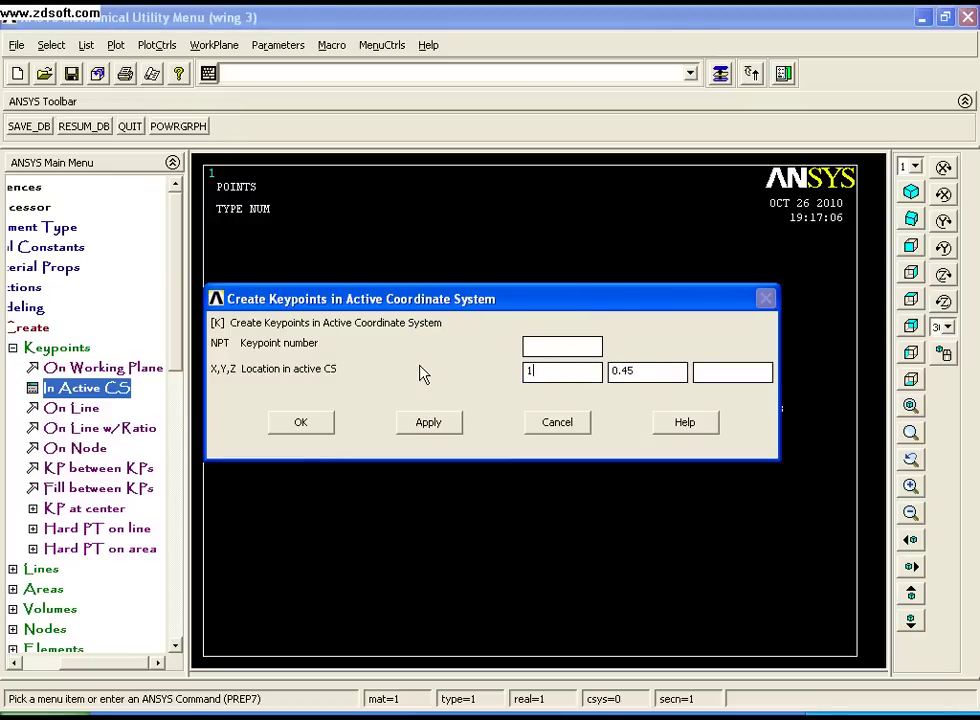
{"action": "double_click", "coordinate": [645, 372]}
{"action": "type", "text": "."}
{"action": "left_click", "coordinate": [305, 422]}
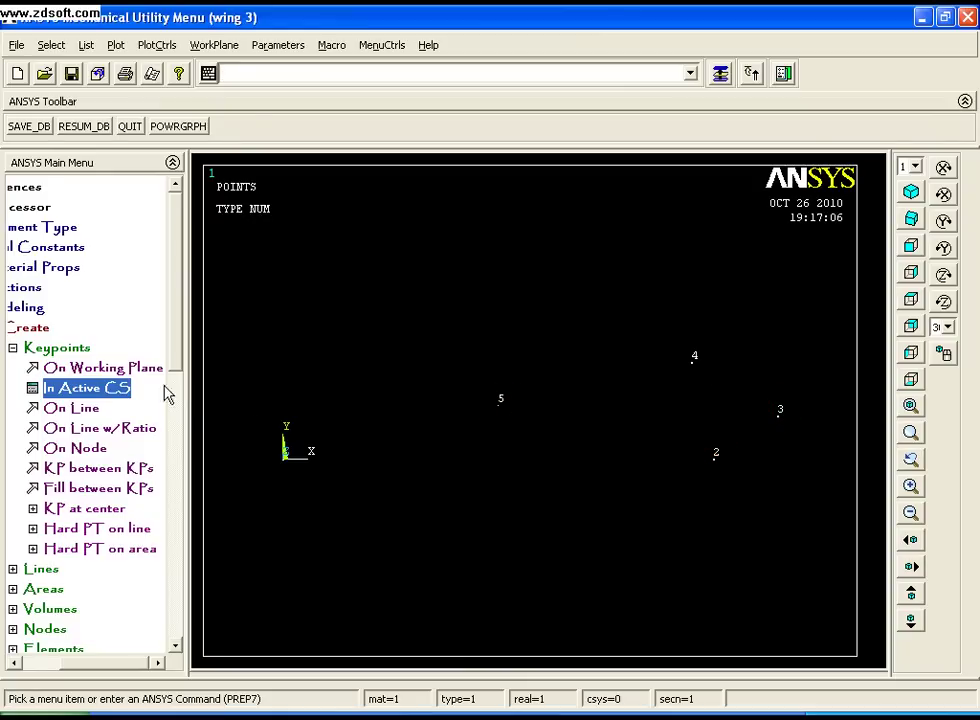
- Create a spline through keypoints 2, 3, 4, 5 and 1
{"action": "left_click", "coordinate": [57, 347]}
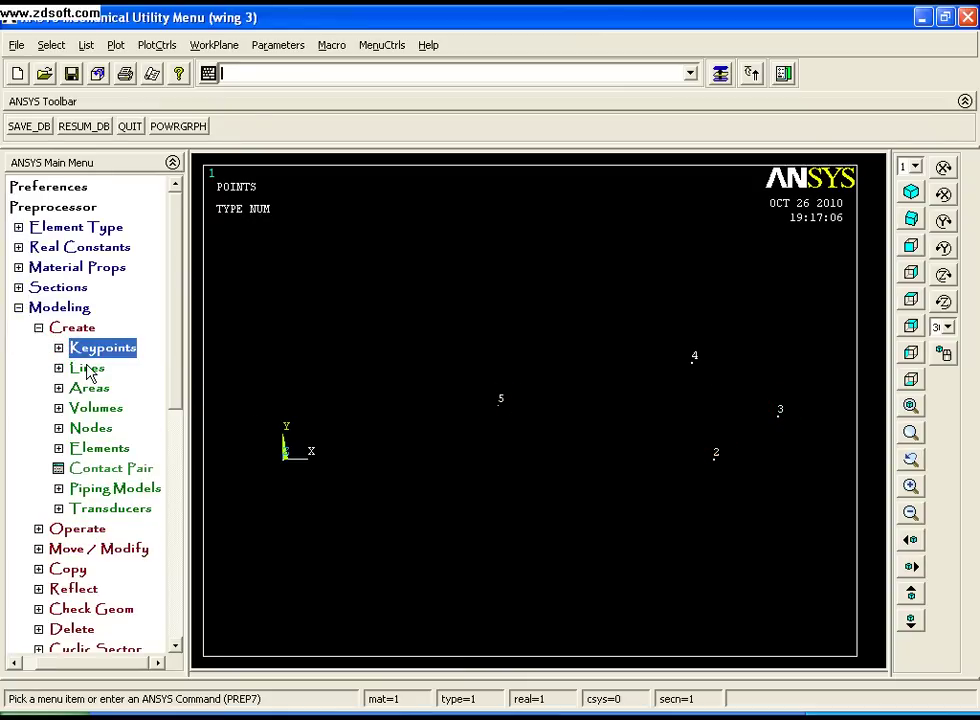
{"action": "left_click", "coordinate": [86, 369]}
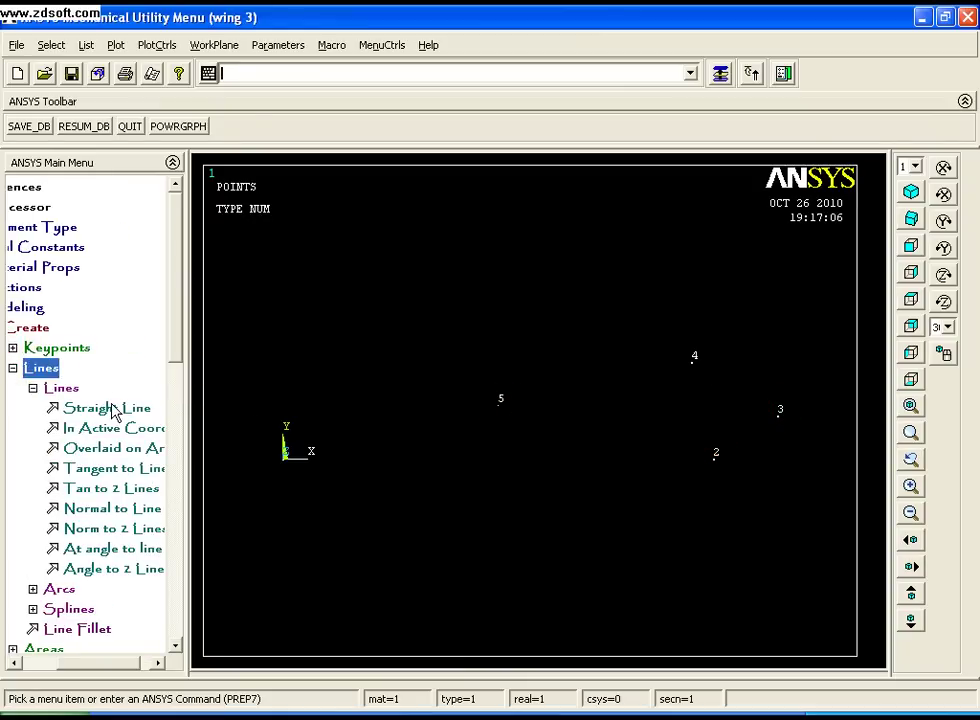
{"action": "left_click", "coordinate": [55, 389]}
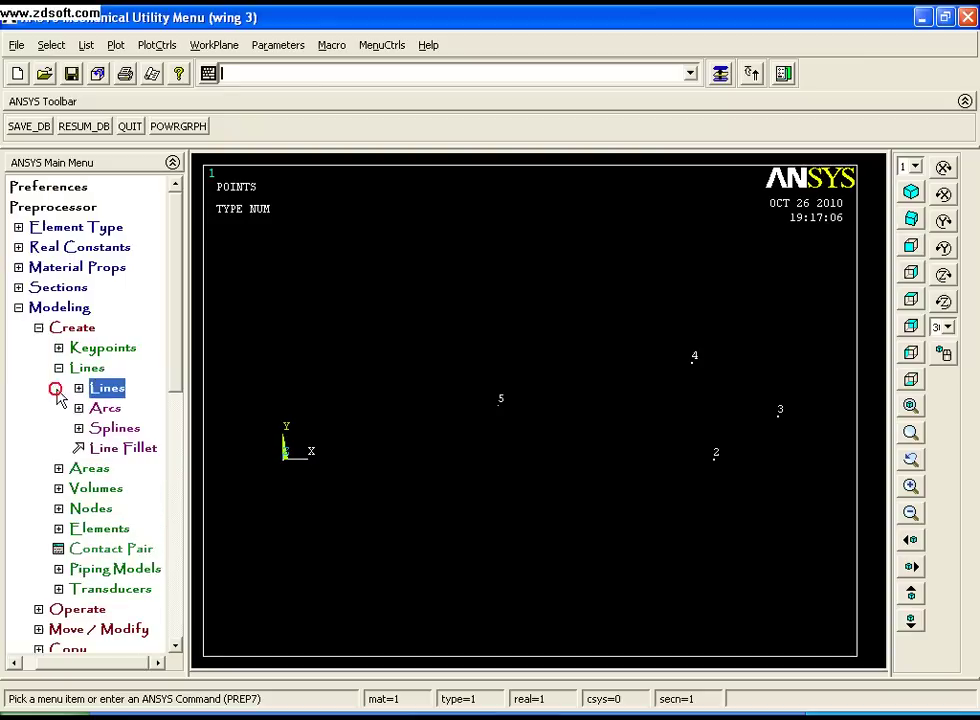
{"action": "left_click", "coordinate": [112, 429]}
{"action": "left_click", "coordinate": [98, 468]}
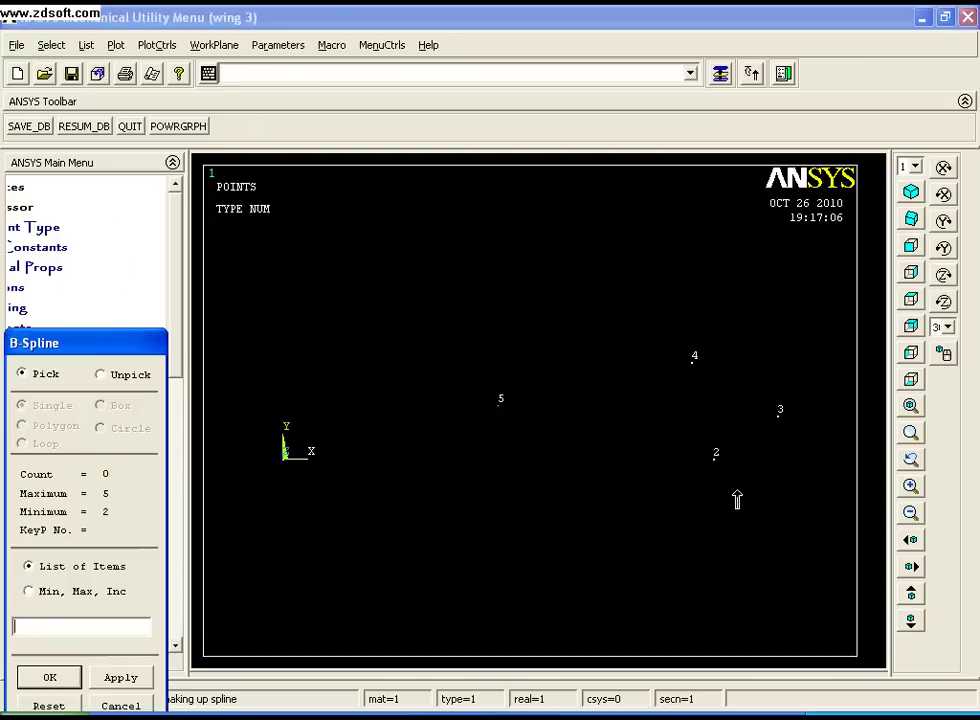
{"action": "left_click", "coordinate": [726, 468]}
{"action": "left_click", "coordinate": [794, 422]}
{"action": "left_click", "coordinate": [693, 359]}
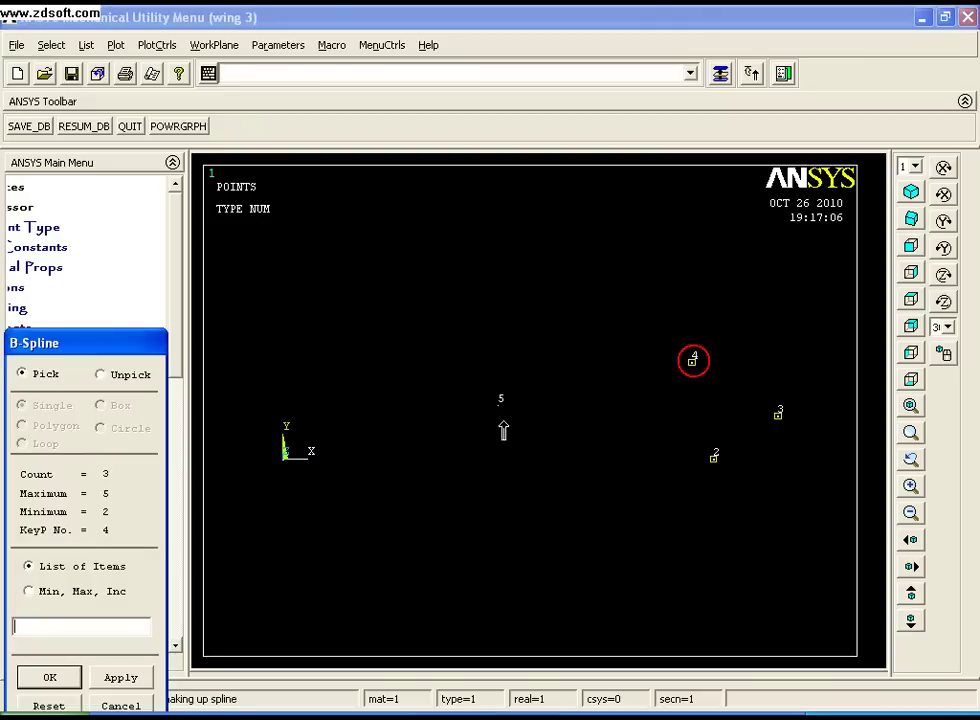
{"action": "left_click", "coordinate": [497, 415]}
{"action": "left_click", "coordinate": [289, 460]}
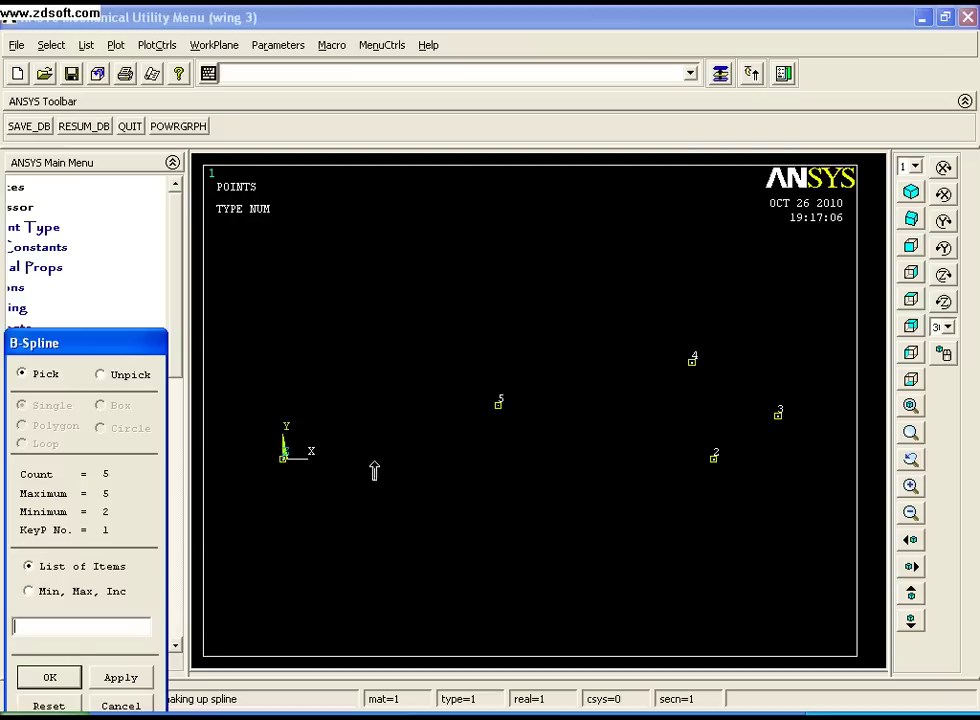
{"action": "left_click", "coordinate": [49, 677]}
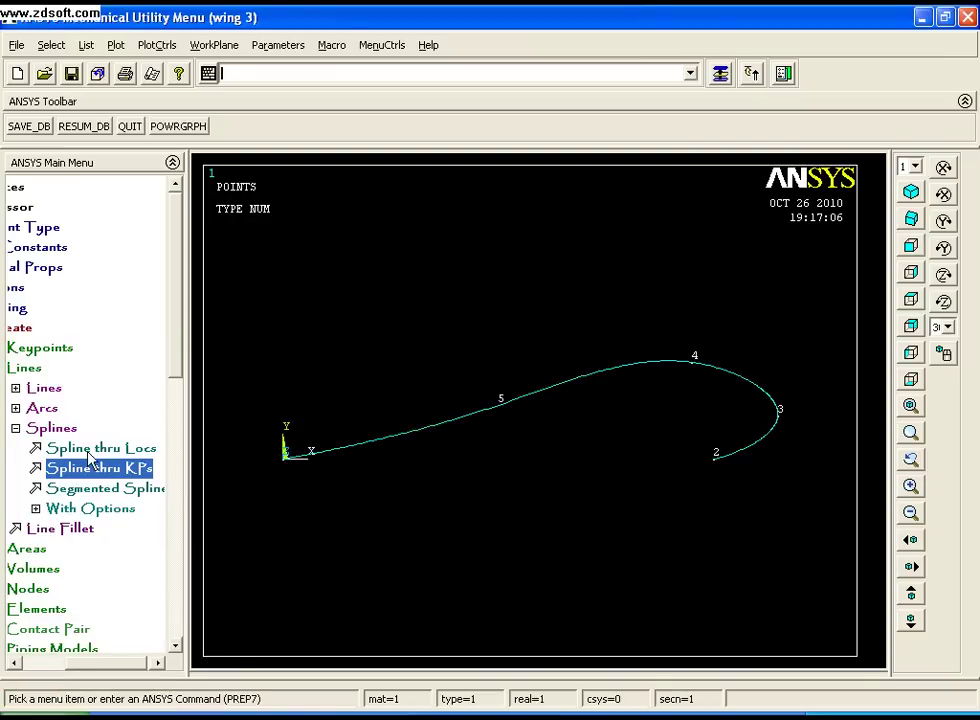
- Draw a straight line from keypoint 1 to keypoint 2 closing the airfoil
{"action": "left_click", "coordinate": [44, 388]}
{"action": "left_click", "coordinate": [125, 407]}
{"action": "left_click", "coordinate": [285, 478]}
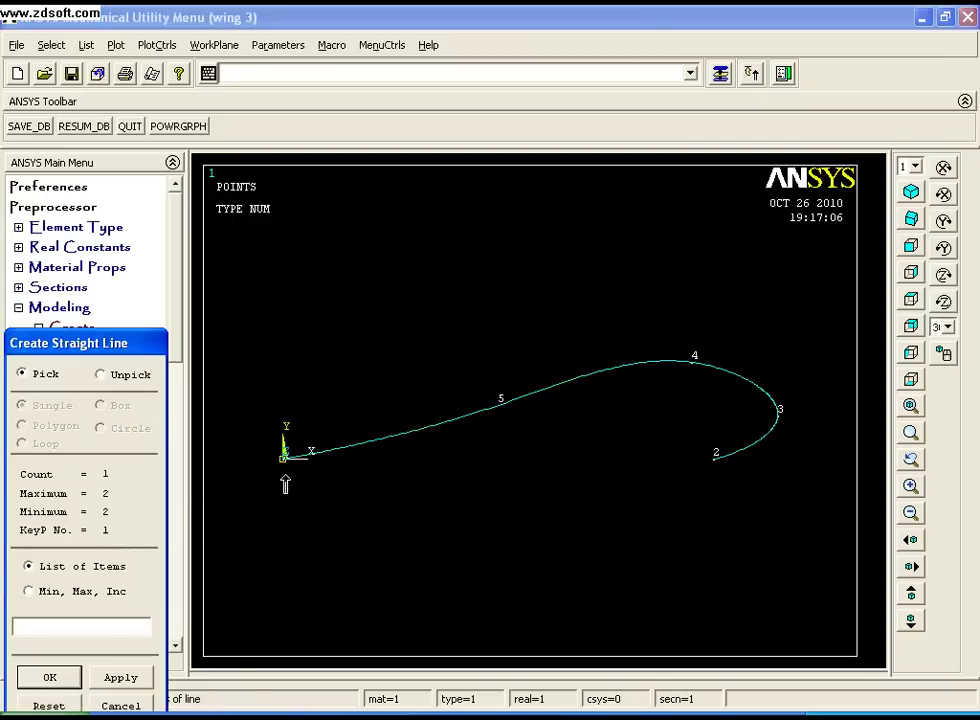
{"action": "left_click", "coordinate": [659, 507]}
{"action": "left_click", "coordinate": [55, 677]}
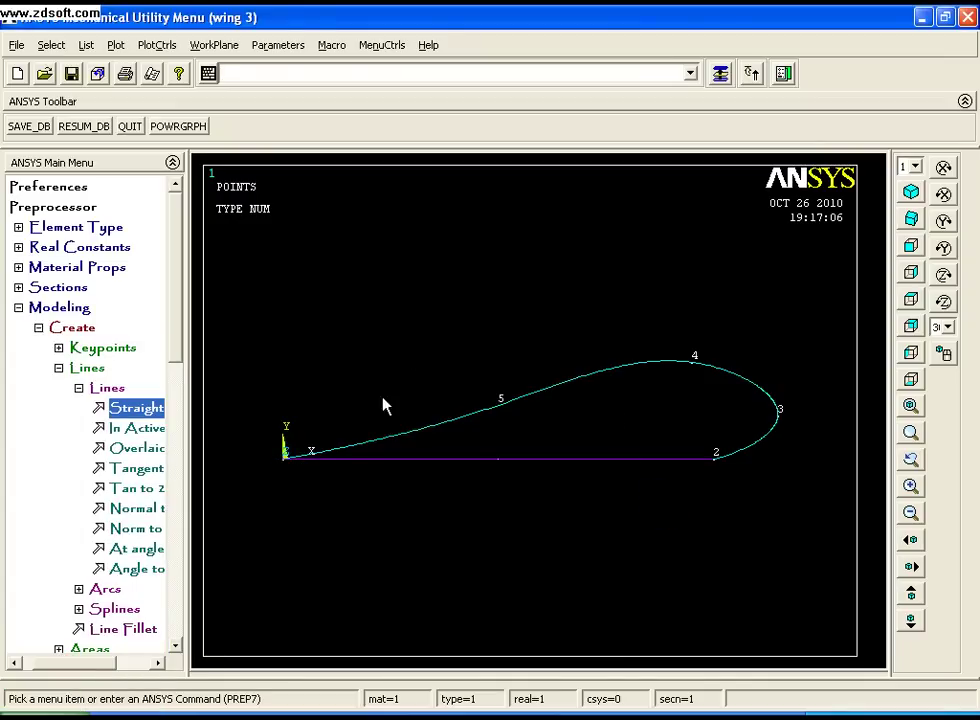
{"action": "left_click", "coordinate": [80, 369]}
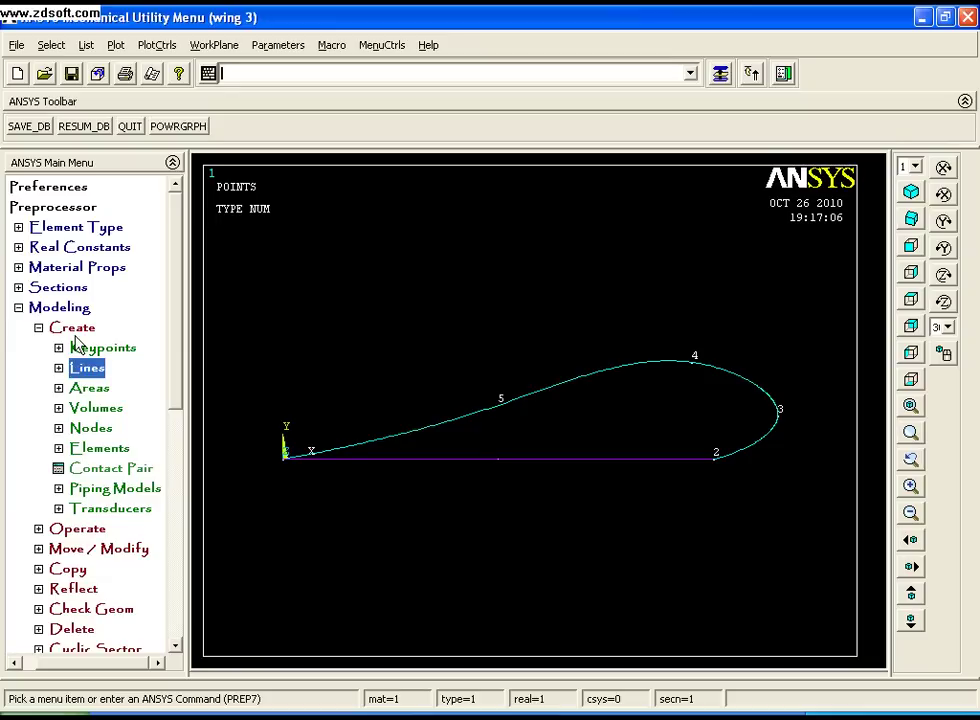
- Create an arbitrary area bounded by the bottom line and the upper spline
{"action": "left_click", "coordinate": [88, 388]}
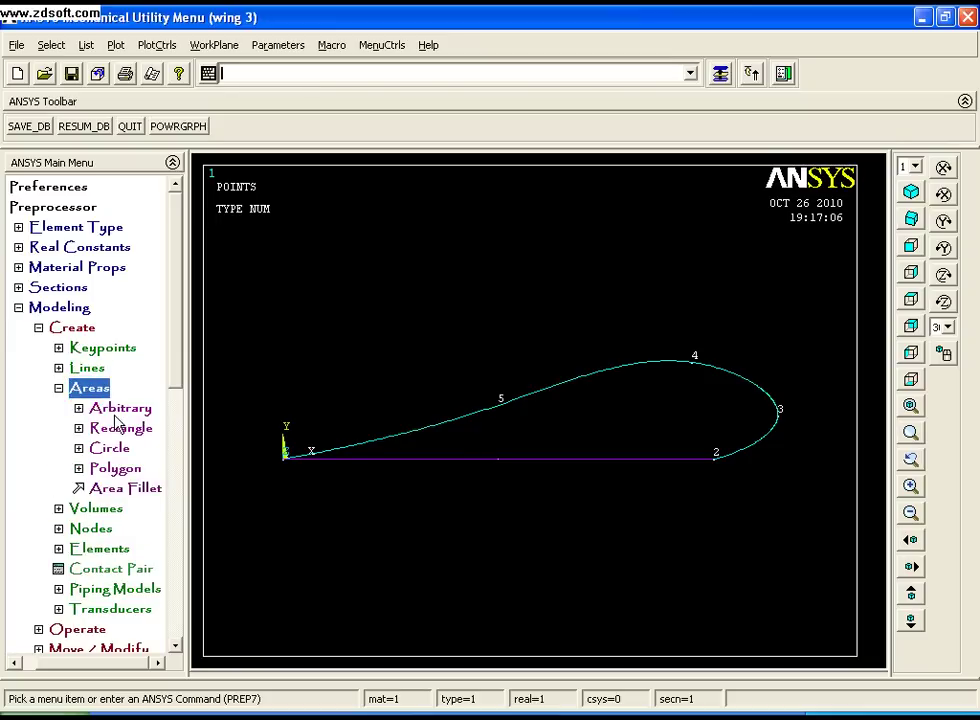
{"action": "left_click", "coordinate": [110, 408]}
{"action": "left_click", "coordinate": [92, 467]}
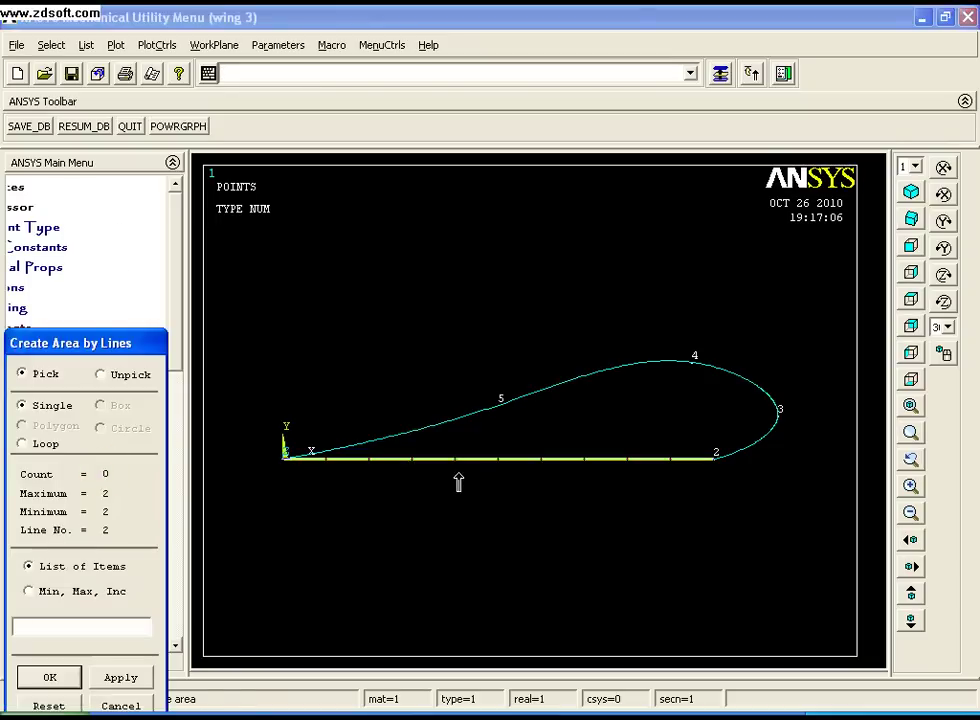
{"action": "left_click", "coordinate": [458, 474]}
{"action": "left_click", "coordinate": [492, 410]}
{"action": "left_click", "coordinate": [48, 677]}
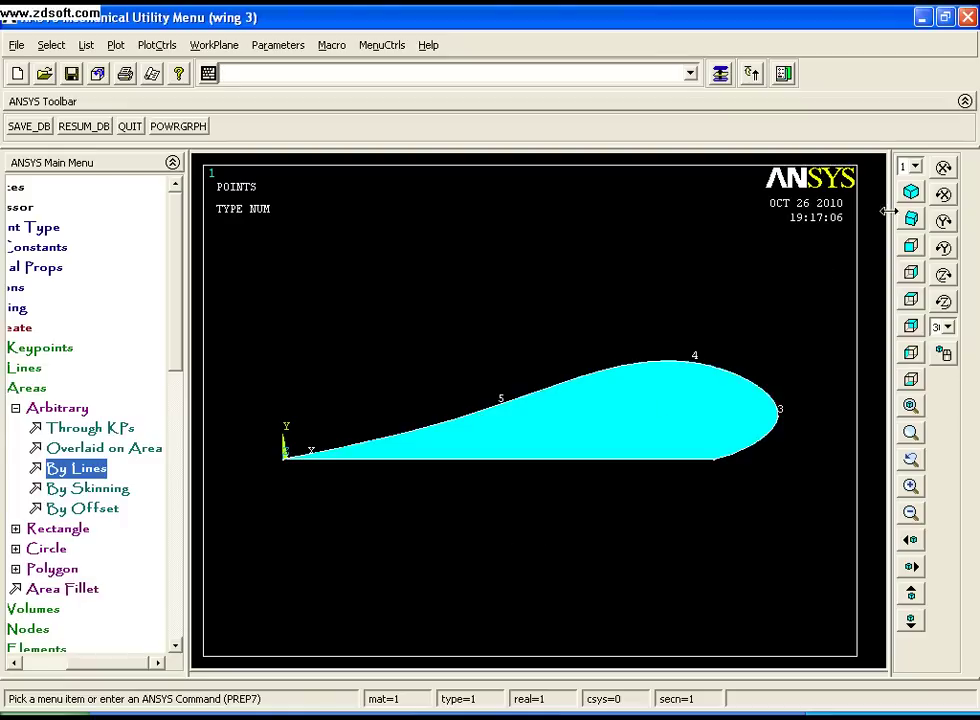
- Switch to isometric view and plot the lines, then the airfoil area
{"action": "left_click", "coordinate": [911, 191]}
{"action": "left_click", "coordinate": [116, 45]}
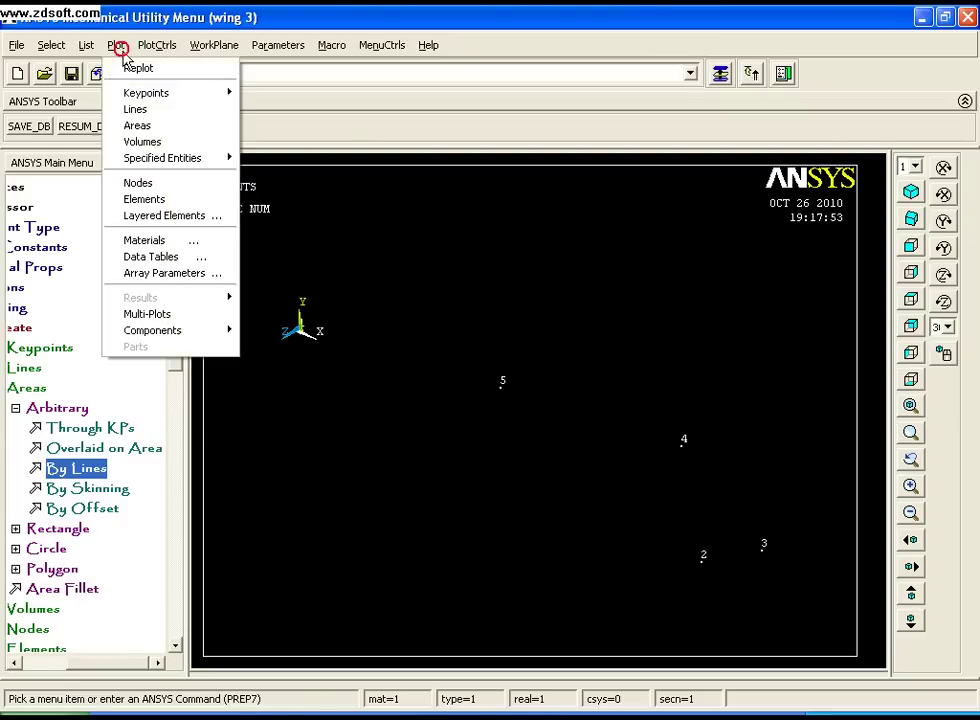
{"action": "left_click", "coordinate": [138, 112]}
{"action": "left_click", "coordinate": [116, 45]}
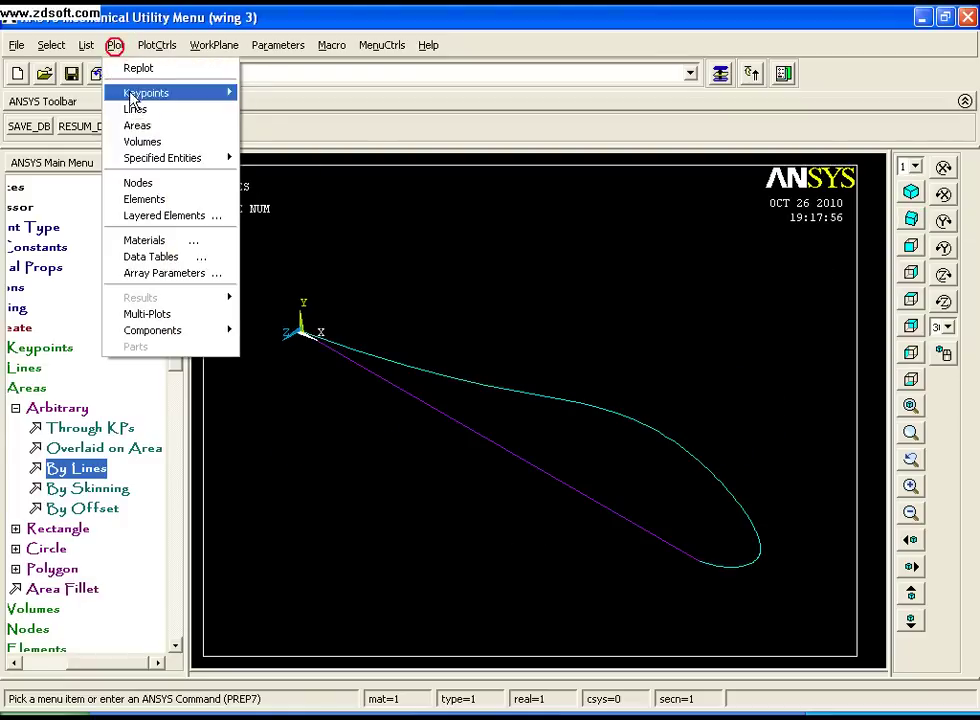
{"action": "left_click", "coordinate": [138, 125]}
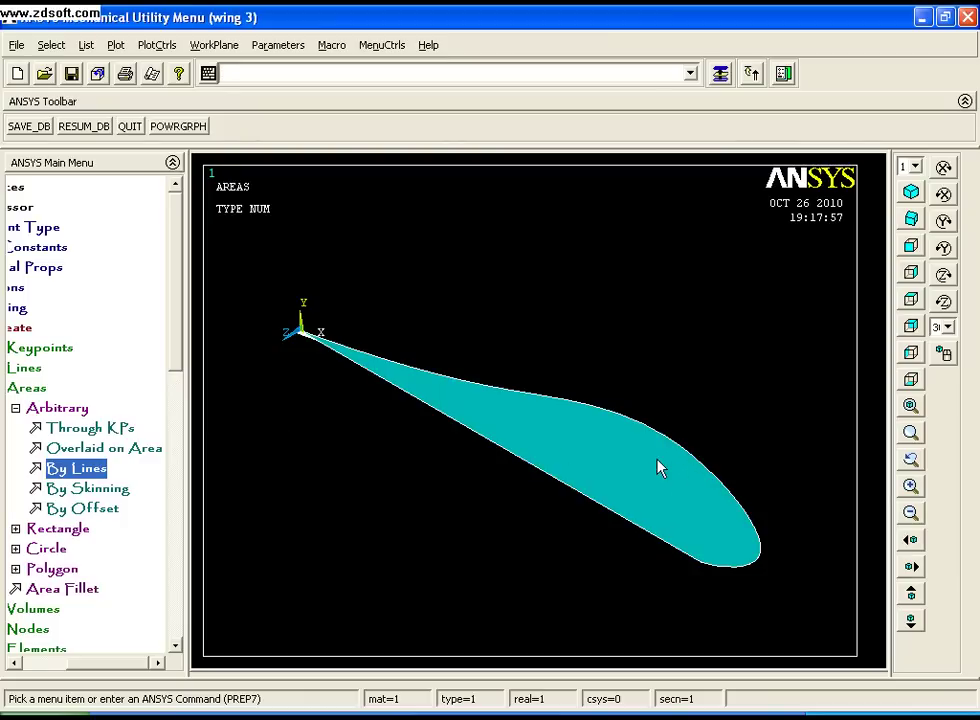
- Extrude the airfoil area along its normal by a distance of 1
{"action": "left_click", "coordinate": [57, 410]}
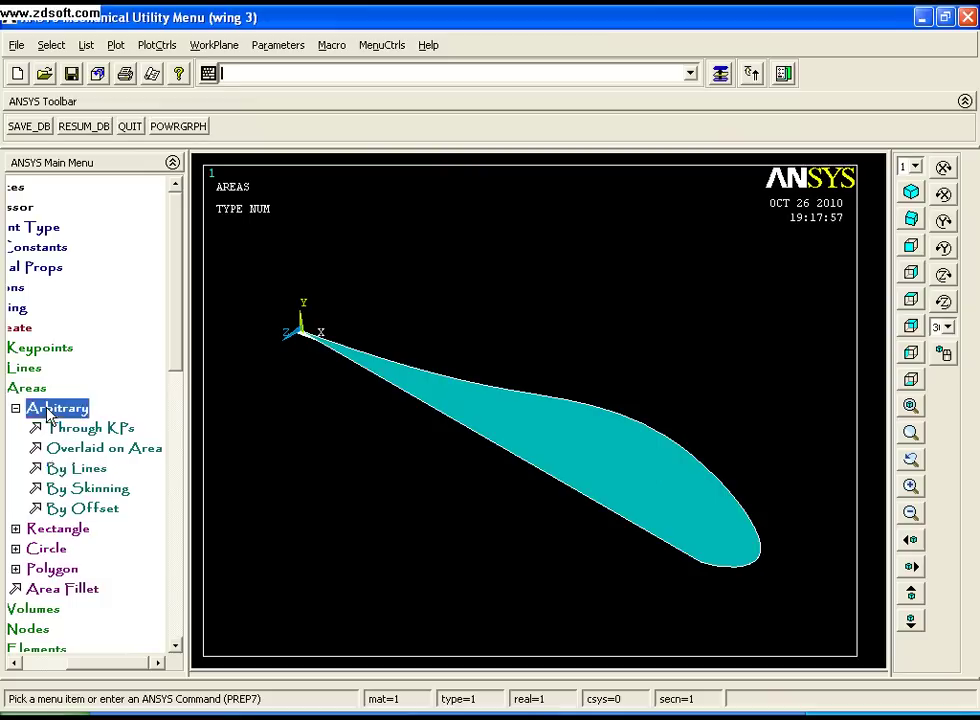
{"action": "left_click", "coordinate": [80, 330]}
{"action": "left_click", "coordinate": [68, 347]}
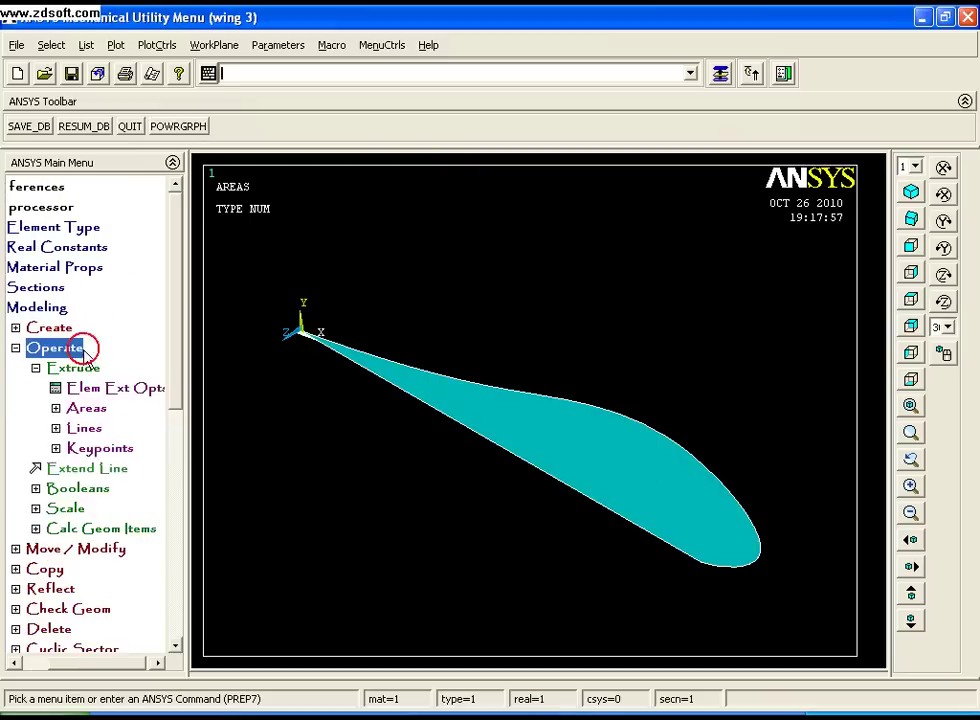
{"action": "left_click", "coordinate": [83, 408]}
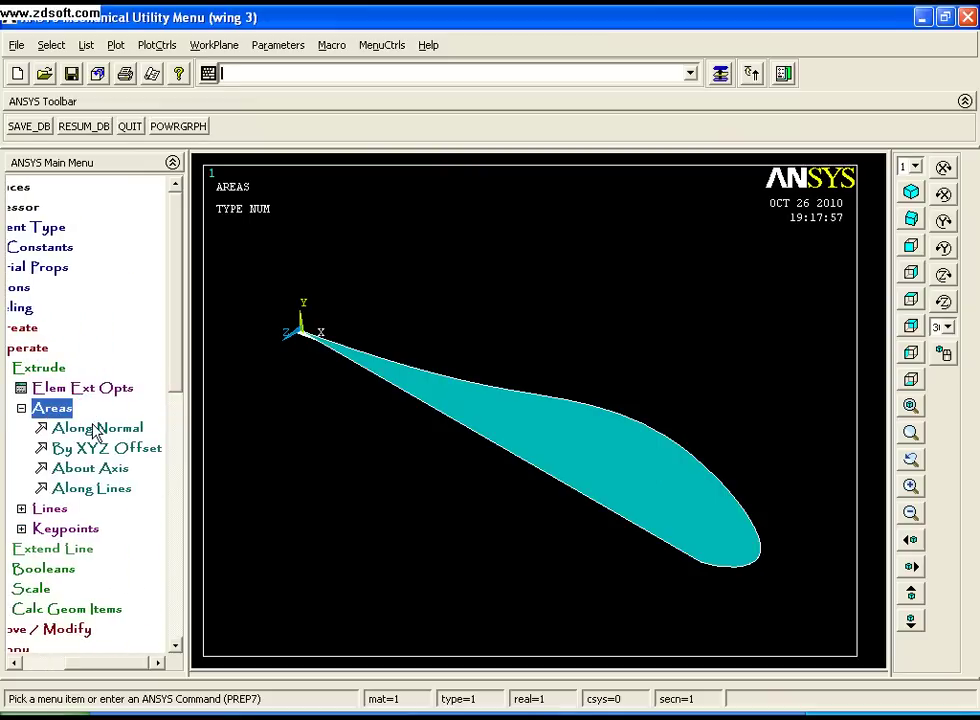
{"action": "left_click", "coordinate": [97, 428]}
{"action": "left_click", "coordinate": [558, 440]}
{"action": "left_click_drag", "start_coordinate": [125, 343], "coordinate": [125, 182]}
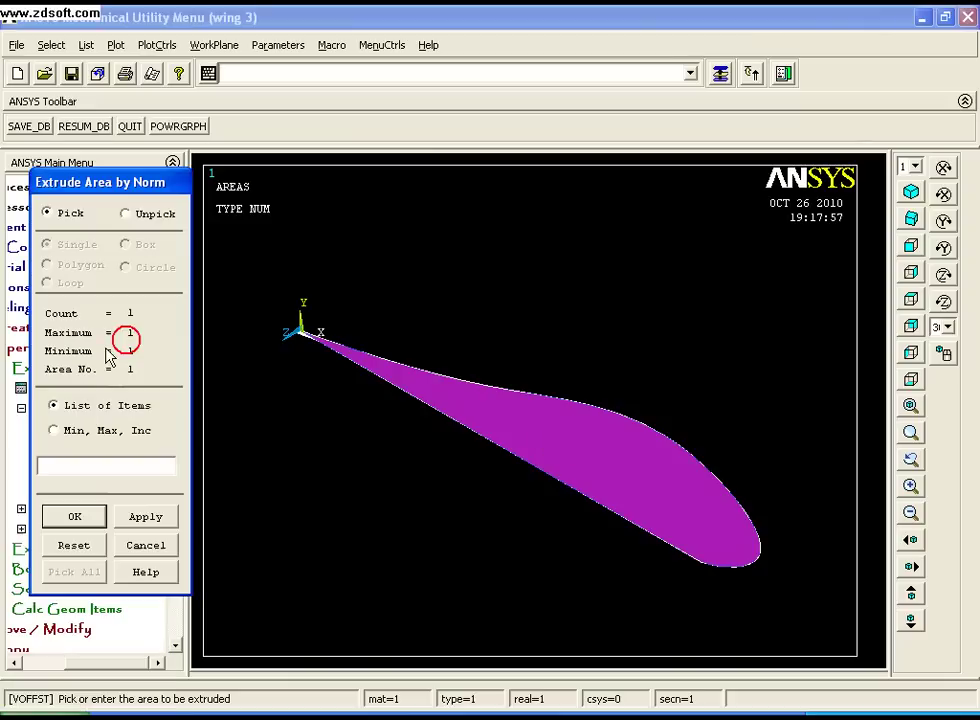
{"action": "left_click", "coordinate": [74, 517]}
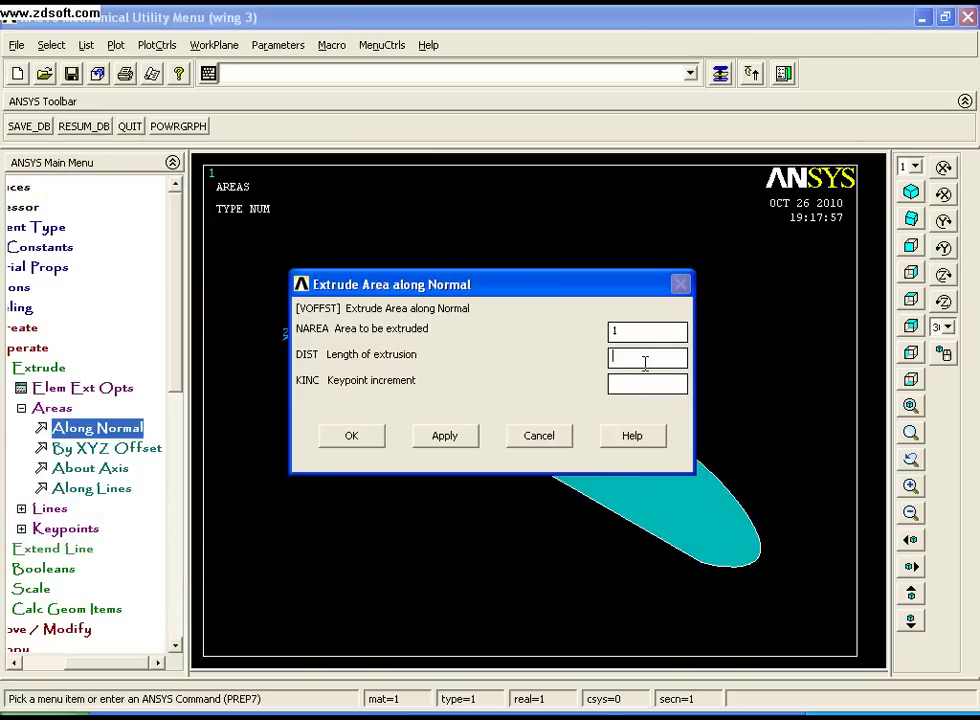
{"action": "left_click", "coordinate": [641, 359]}
{"action": "type", "text": "10"}
{"action": "left_click", "coordinate": [372, 432]}
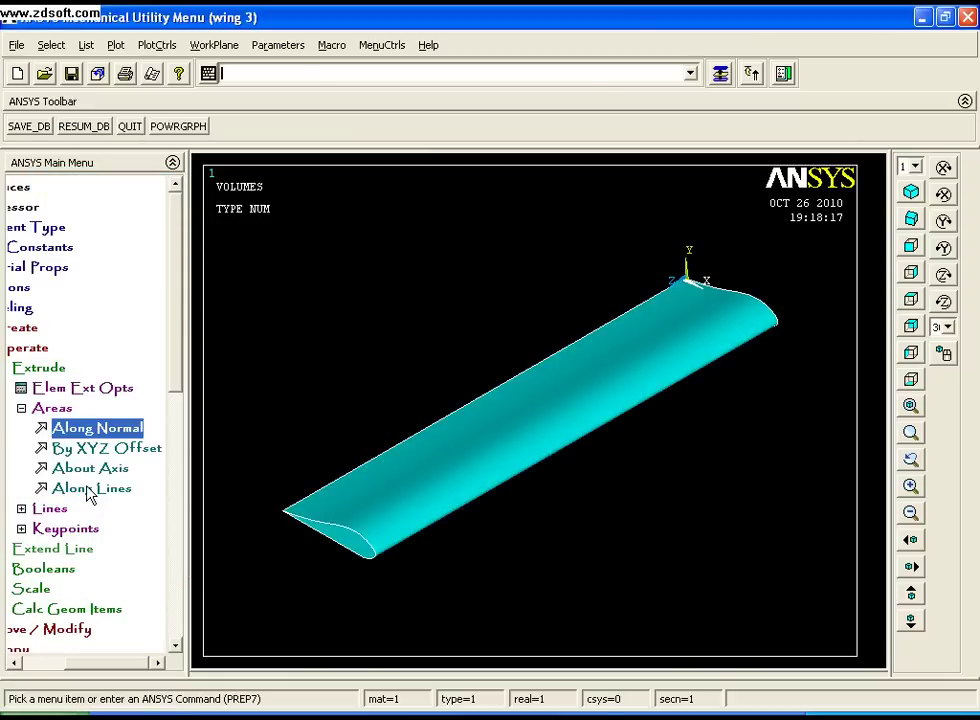
- Open the MeshTool and check the default element attributes, leaving them unchanged
{"action": "left_click", "coordinate": [31, 348]}
{"action": "left_click", "coordinate": [37, 312]}
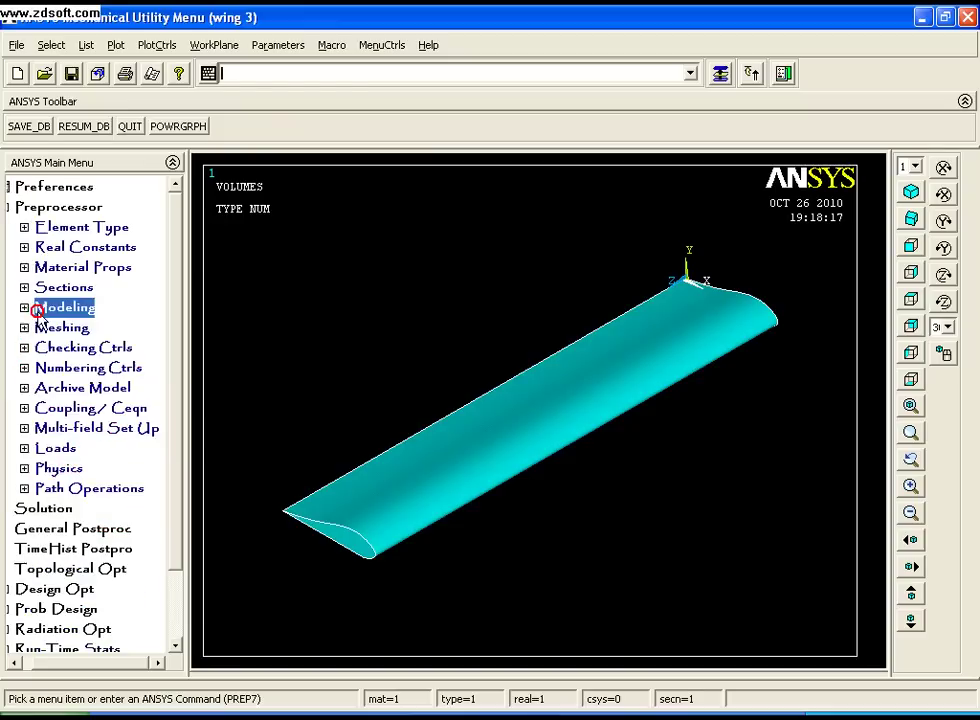
{"action": "left_click", "coordinate": [60, 329]}
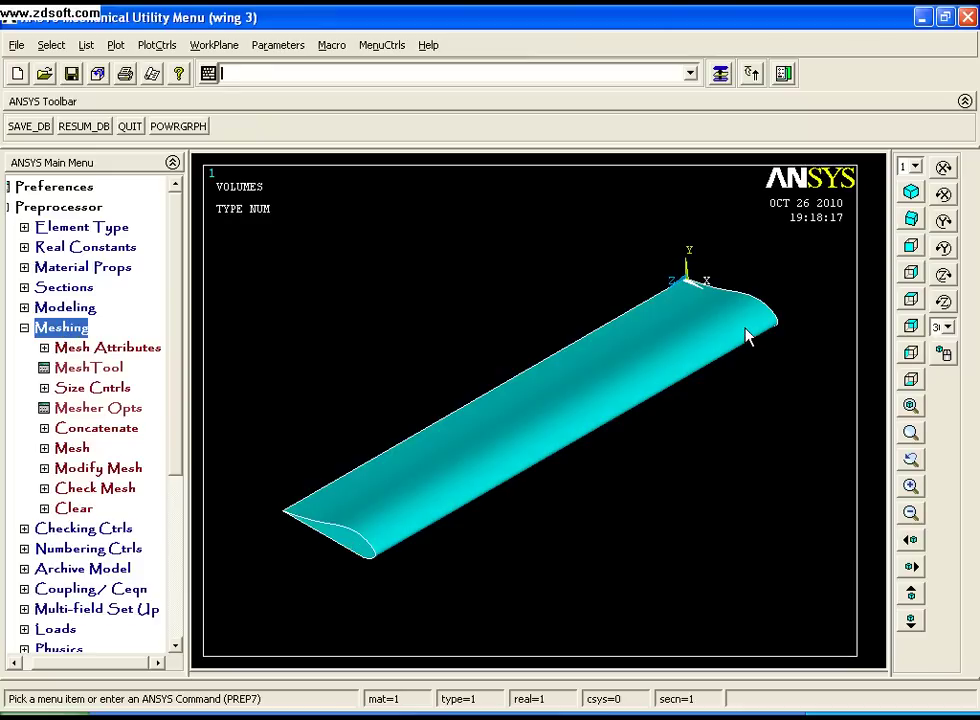
{"action": "left_click", "coordinate": [105, 370]}
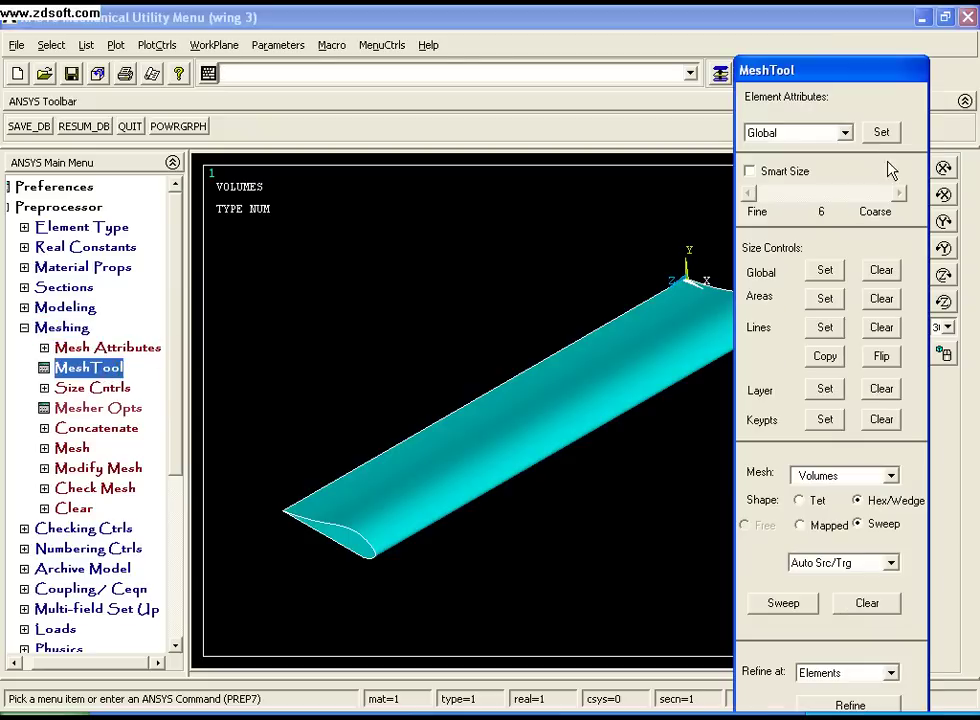
{"action": "left_click", "coordinate": [873, 131]}
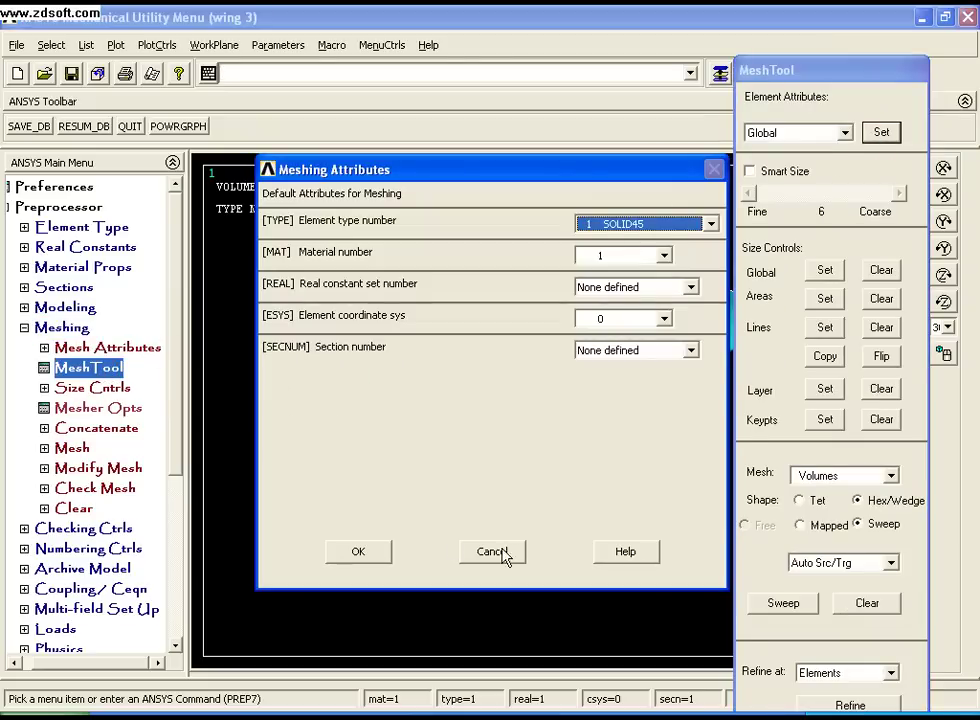
{"action": "left_click", "coordinate": [501, 556]}
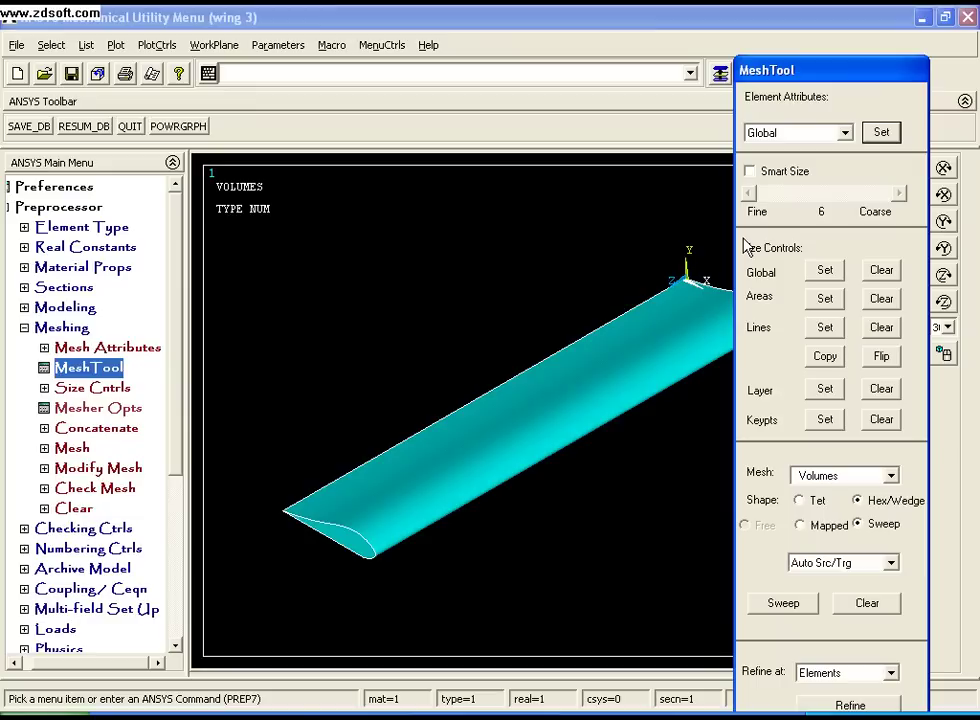
- Add Not Solved Mesh Facet 200 (MESH200) as element type 2
{"action": "left_click", "coordinate": [58, 228]}
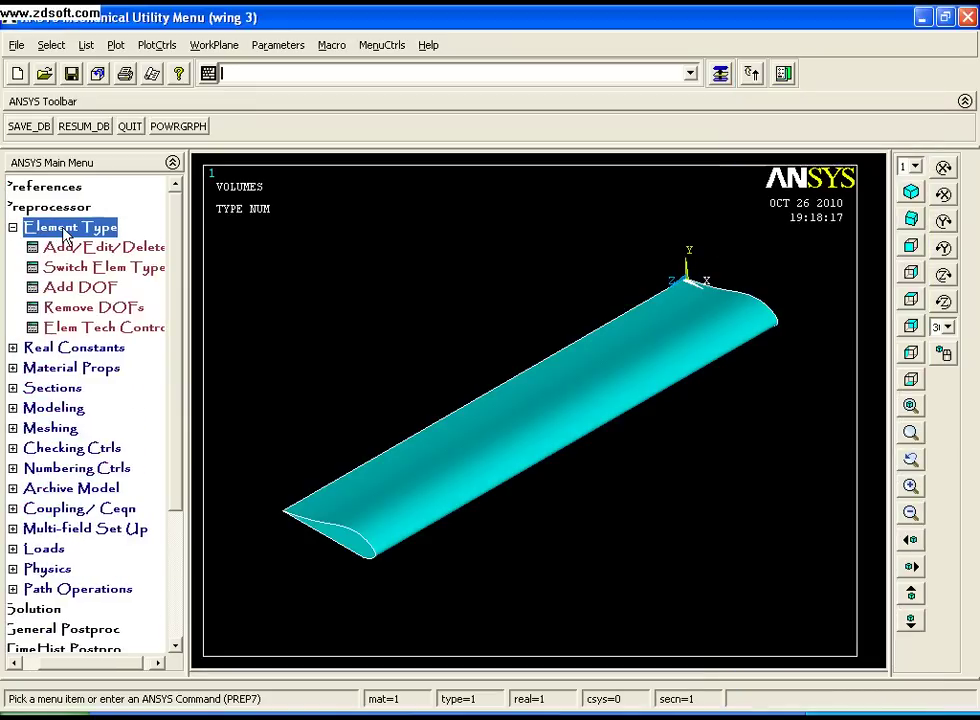
{"action": "left_click", "coordinate": [79, 247]}
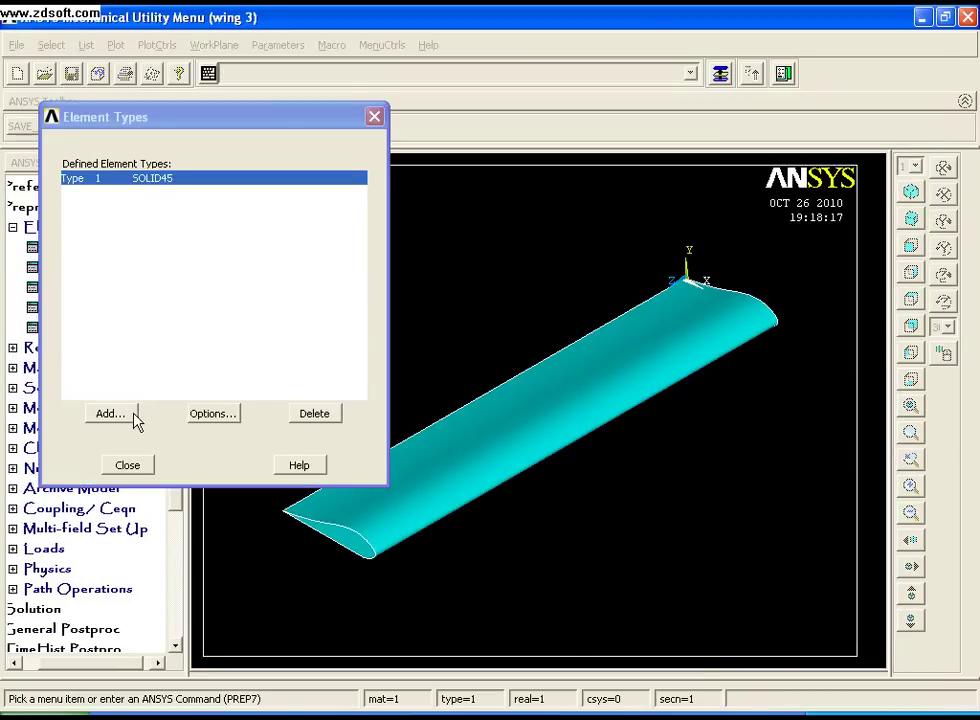
{"action": "left_click", "coordinate": [128, 415]}
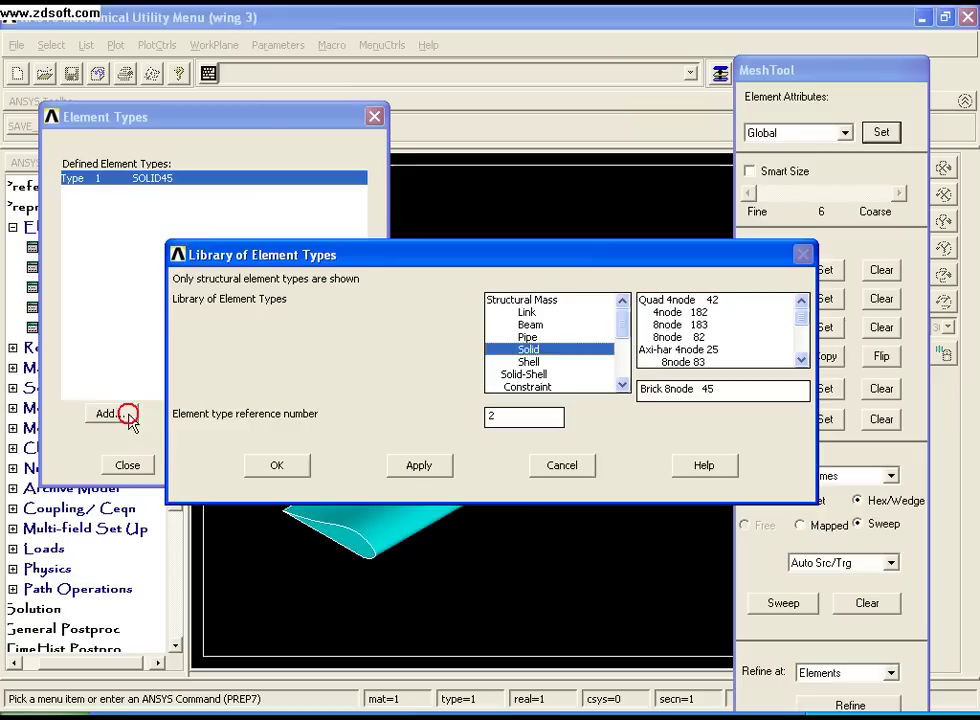
{"action": "left_click", "coordinate": [621, 385]}
{"action": "left_click", "coordinate": [621, 385]}
{"action": "left_click", "coordinate": [621, 385]}
{"action": "left_click", "coordinate": [621, 385]}
{"action": "left_click", "coordinate": [621, 385]}
{"action": "left_click", "coordinate": [621, 385]}
{"action": "left_click", "coordinate": [621, 385]}
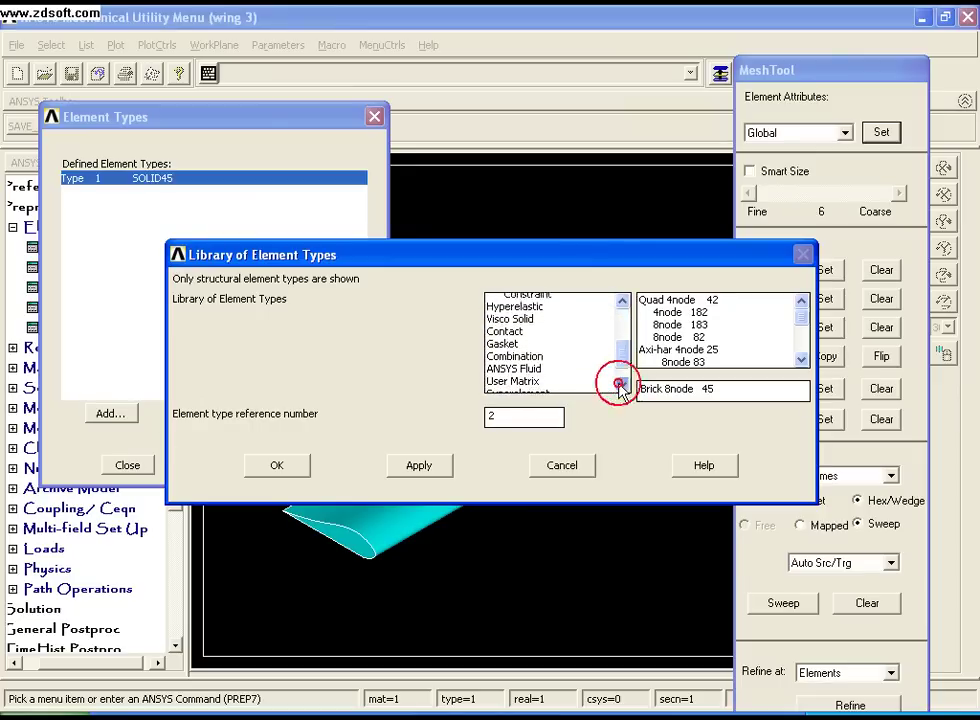
{"action": "left_click", "coordinate": [621, 385]}
{"action": "left_click", "coordinate": [621, 385]}
{"action": "left_click", "coordinate": [621, 385]}
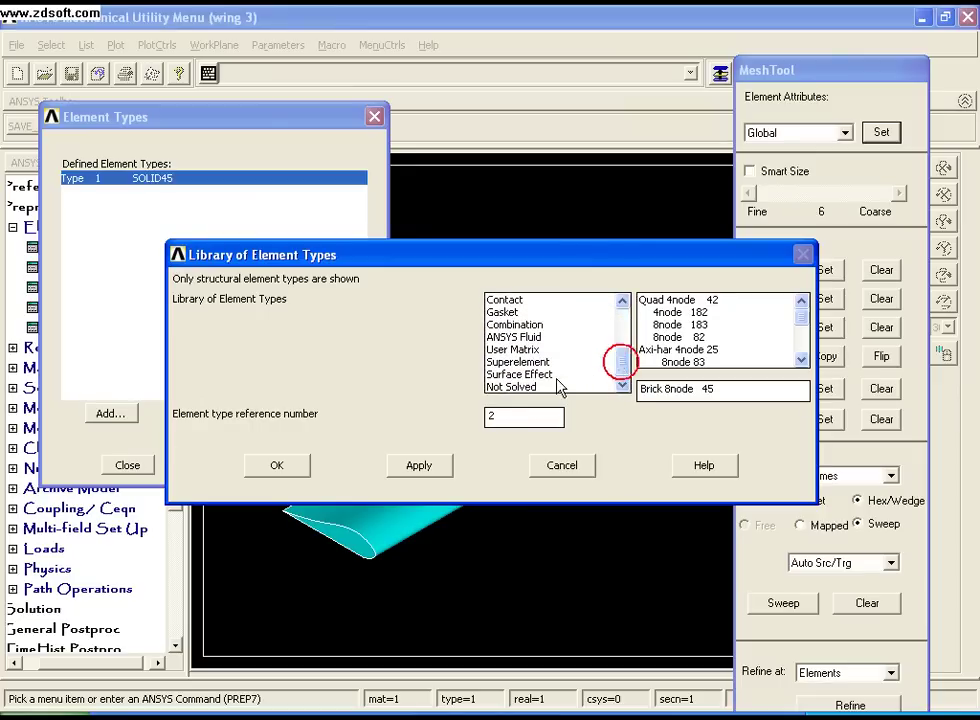
{"action": "left_click", "coordinate": [549, 387]}
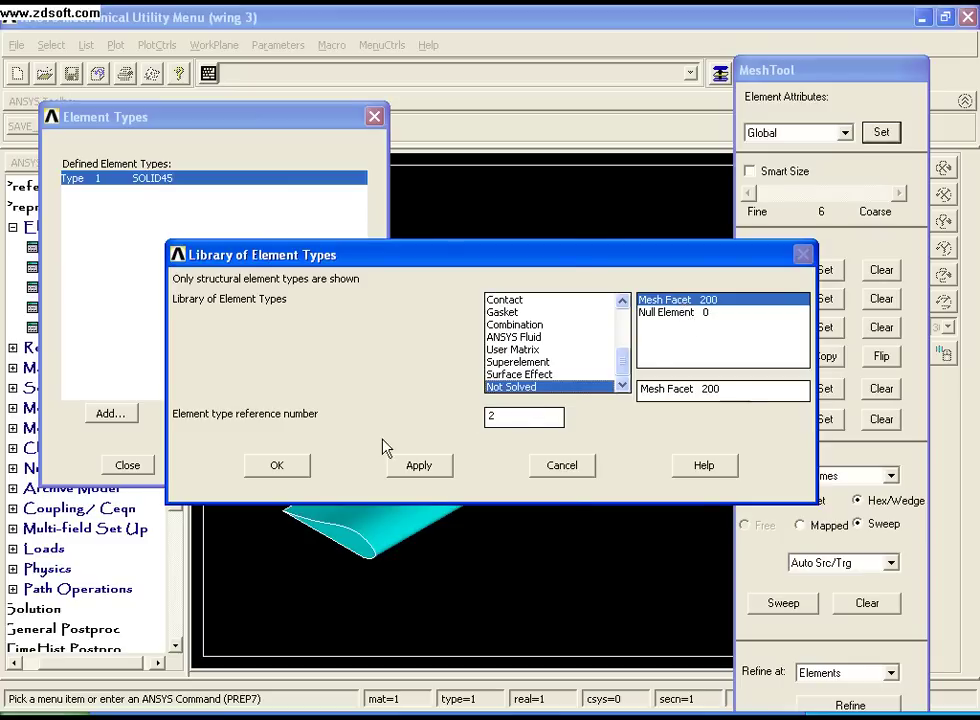
{"action": "left_click", "coordinate": [278, 465]}
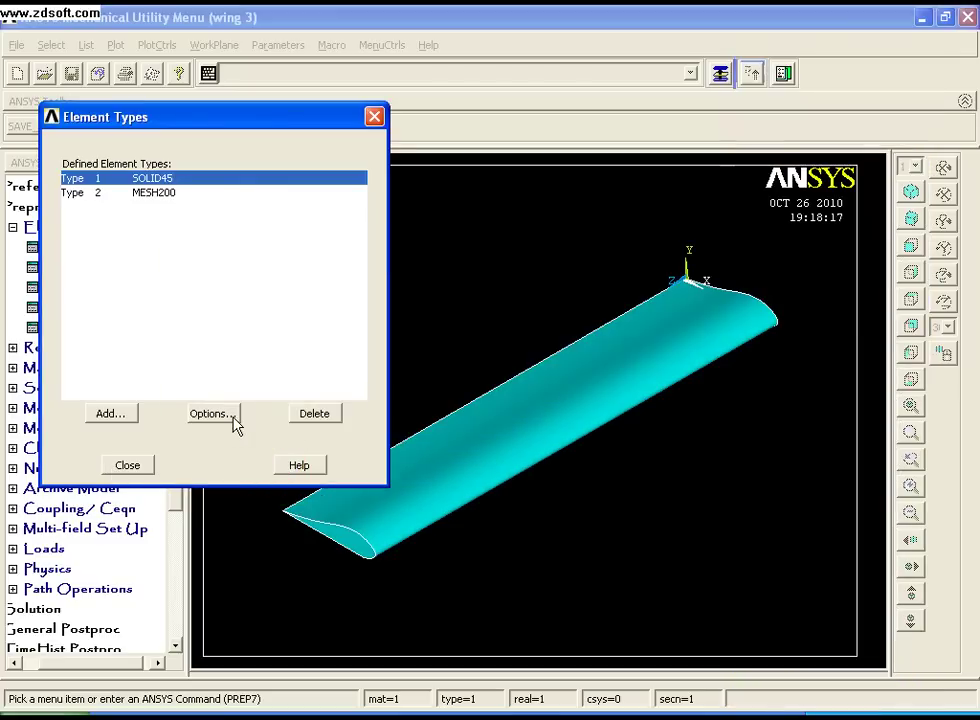
- Set MESH200's element shape option K1 to QUAD 4-NODE
{"action": "left_click", "coordinate": [186, 192]}
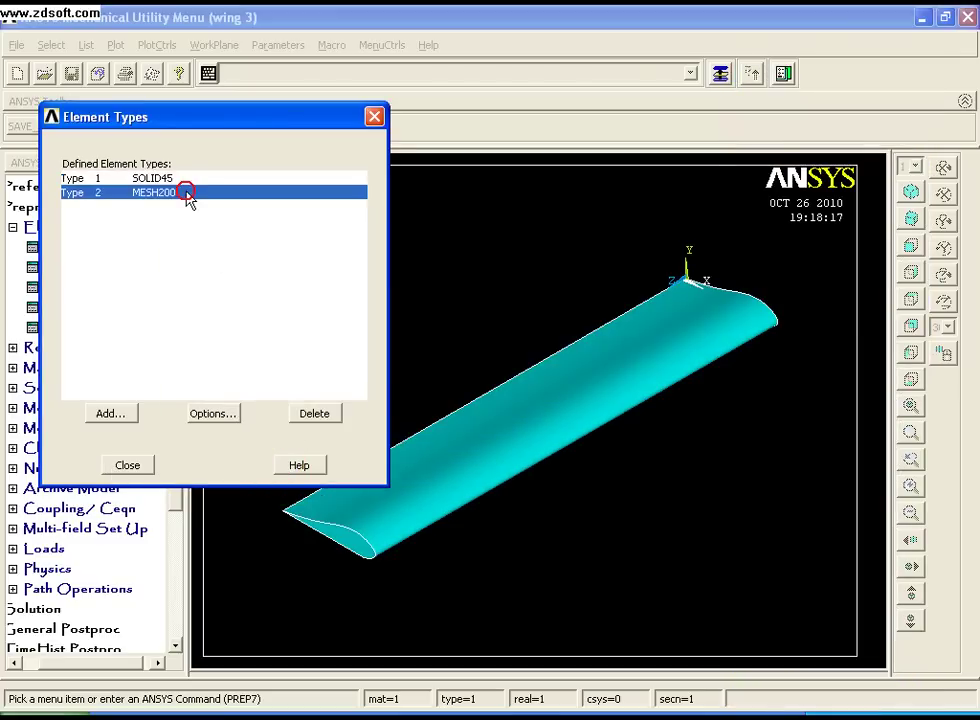
{"action": "left_click", "coordinate": [213, 414]}
{"action": "left_click", "coordinate": [707, 349]}
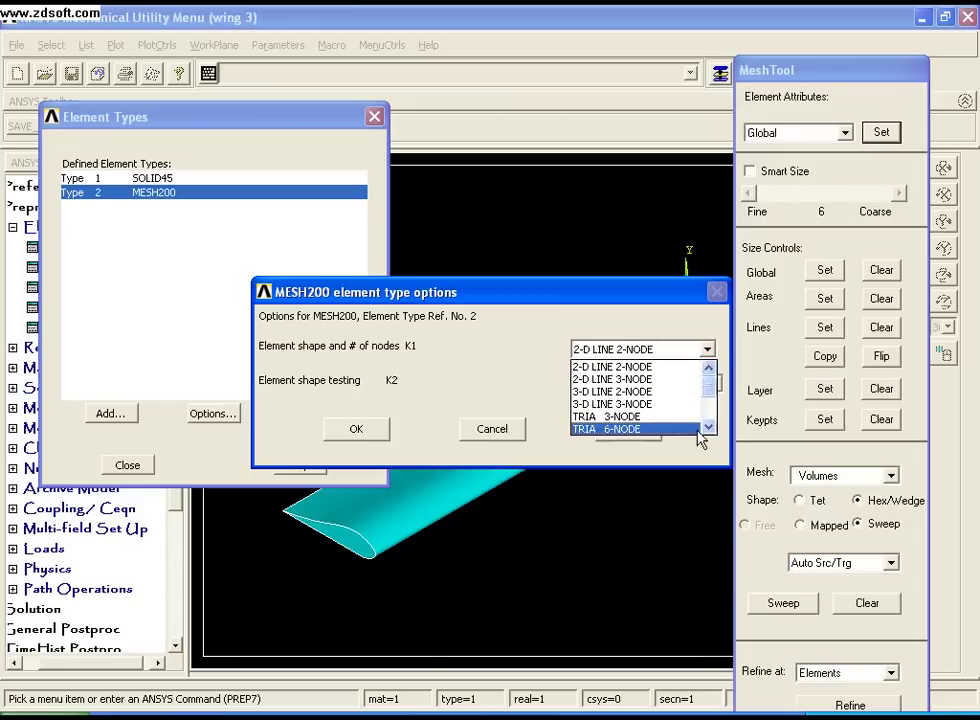
{"action": "left_click", "coordinate": [708, 426]}
{"action": "left_click", "coordinate": [708, 426]}
{"action": "left_click", "coordinate": [680, 418]}
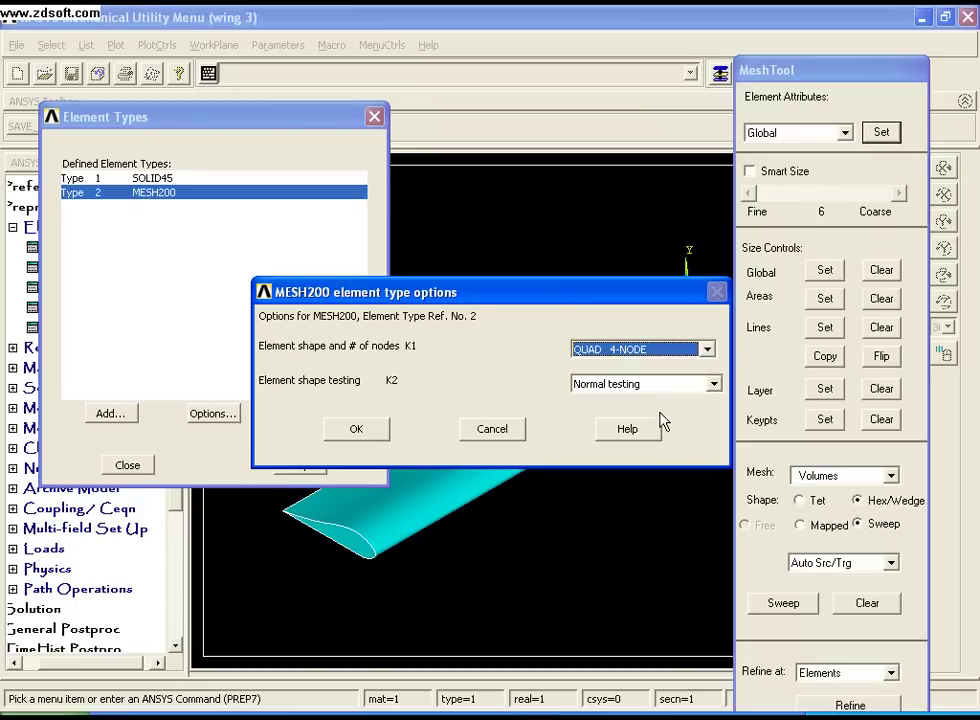
{"action": "left_click", "coordinate": [356, 428]}
- Close element types and give the six picked wing lines an element edge length of 0.1
{"action": "left_click", "coordinate": [128, 465]}
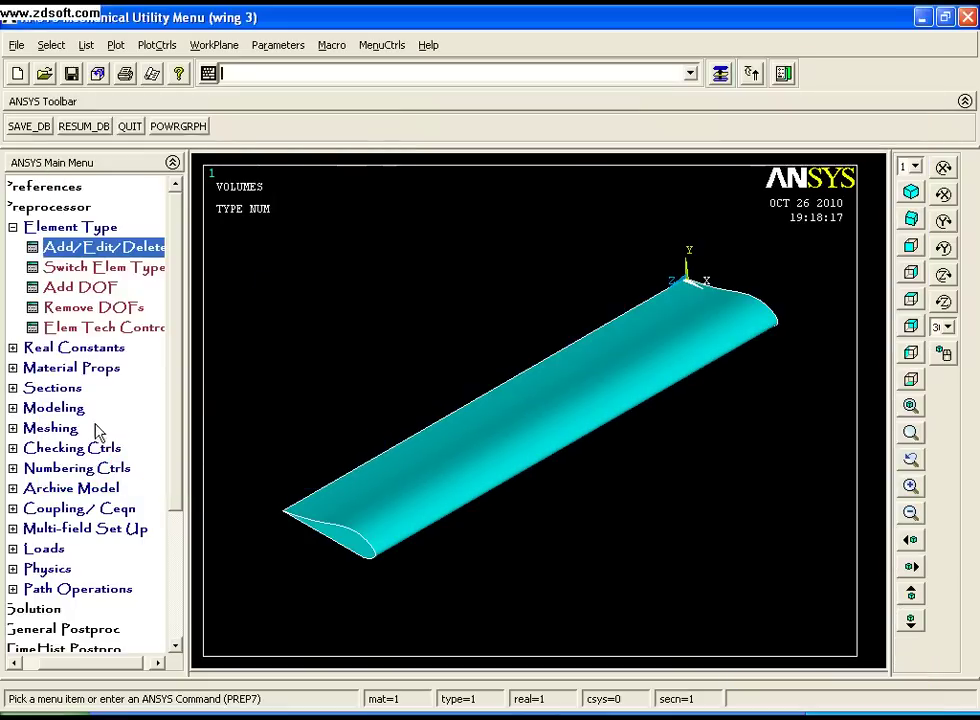
{"action": "left_click", "coordinate": [70, 432]}
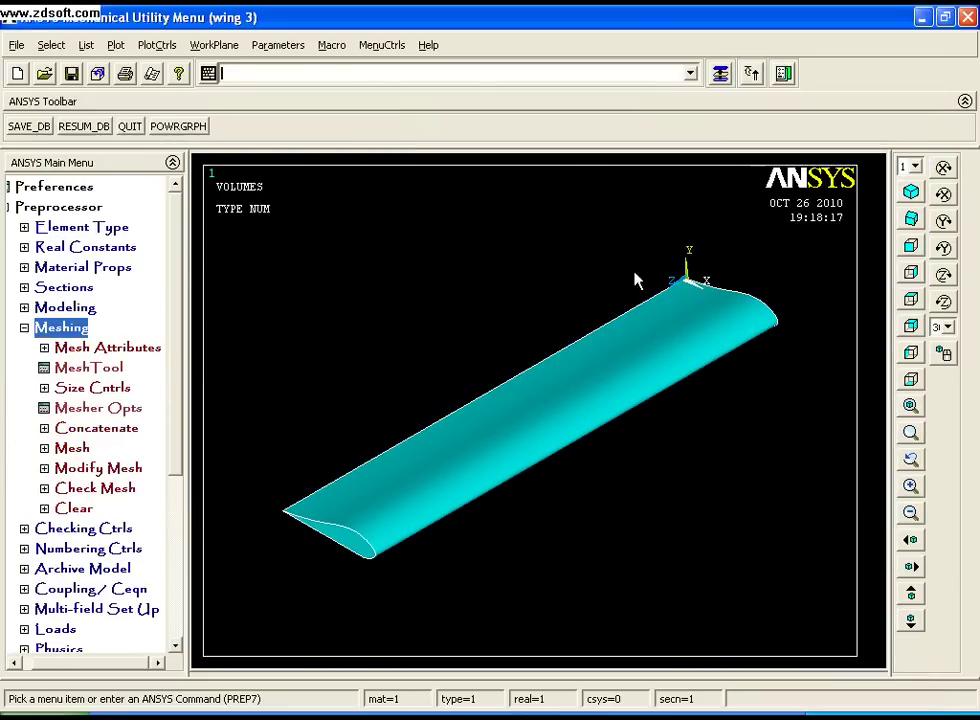
{"action": "left_click", "coordinate": [89, 367]}
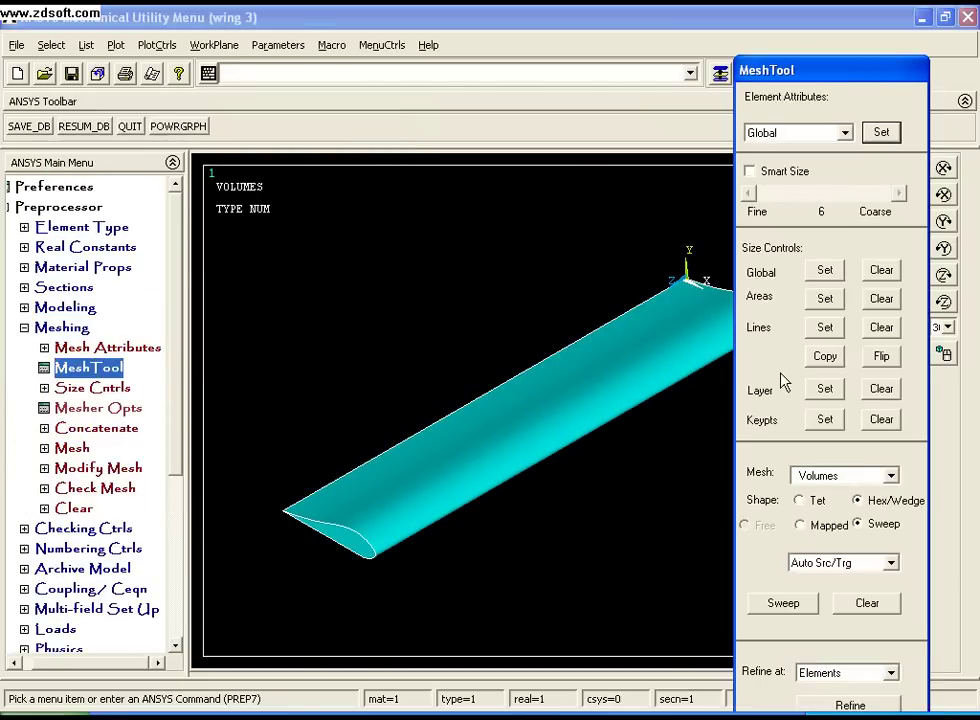
{"action": "left_click", "coordinate": [826, 327]}
{"action": "left_click", "coordinate": [596, 404]}
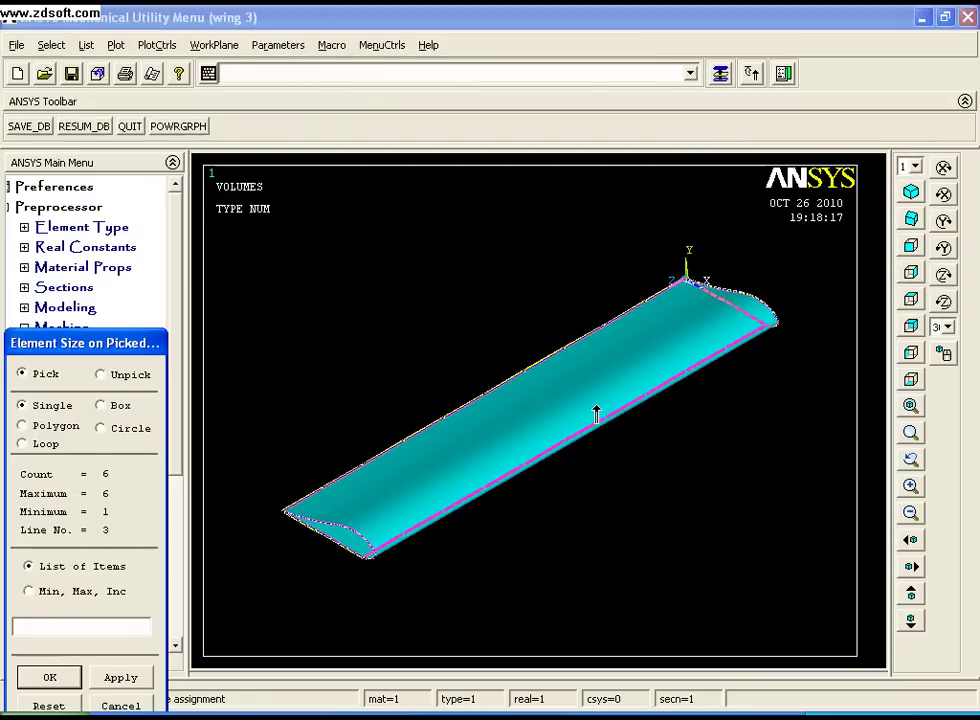
{"action": "left_click", "coordinate": [49, 677]}
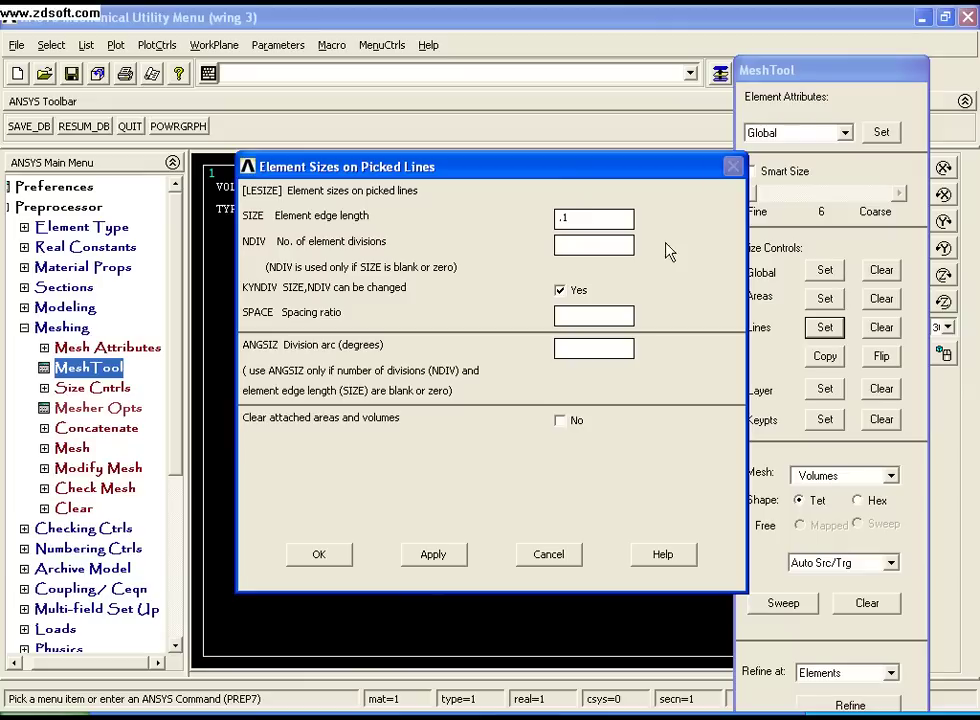
{"action": "left_click", "coordinate": [318, 554]}
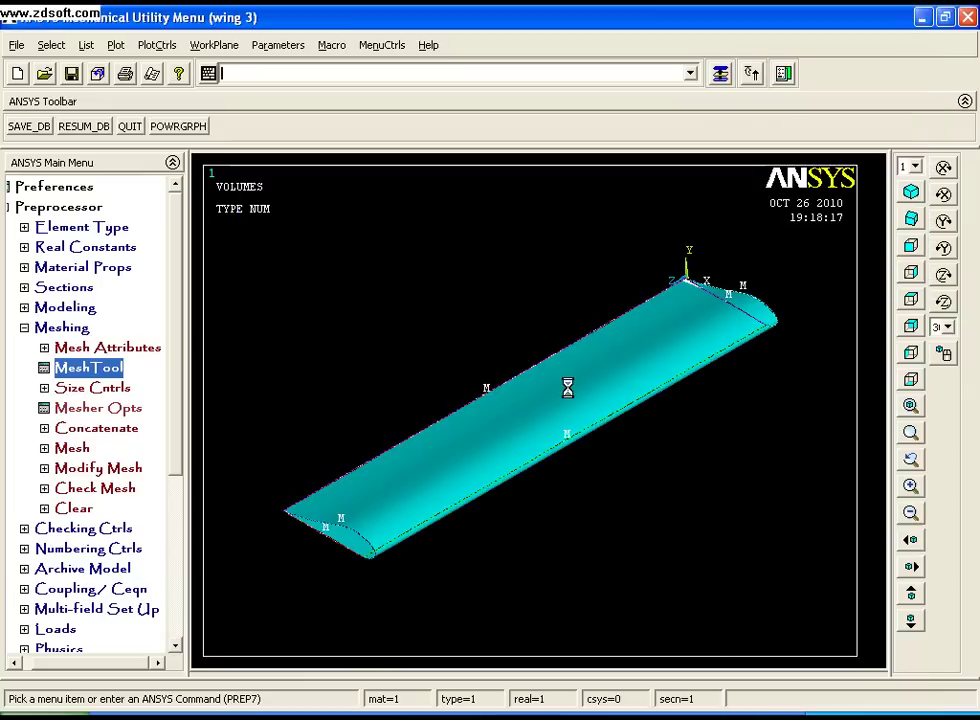
- In MeshTool, make element type 2, MESH200, the default meshing attribute
{"action": "left_click", "coordinate": [720, 74]}
{"action": "left_click", "coordinate": [881, 134]}
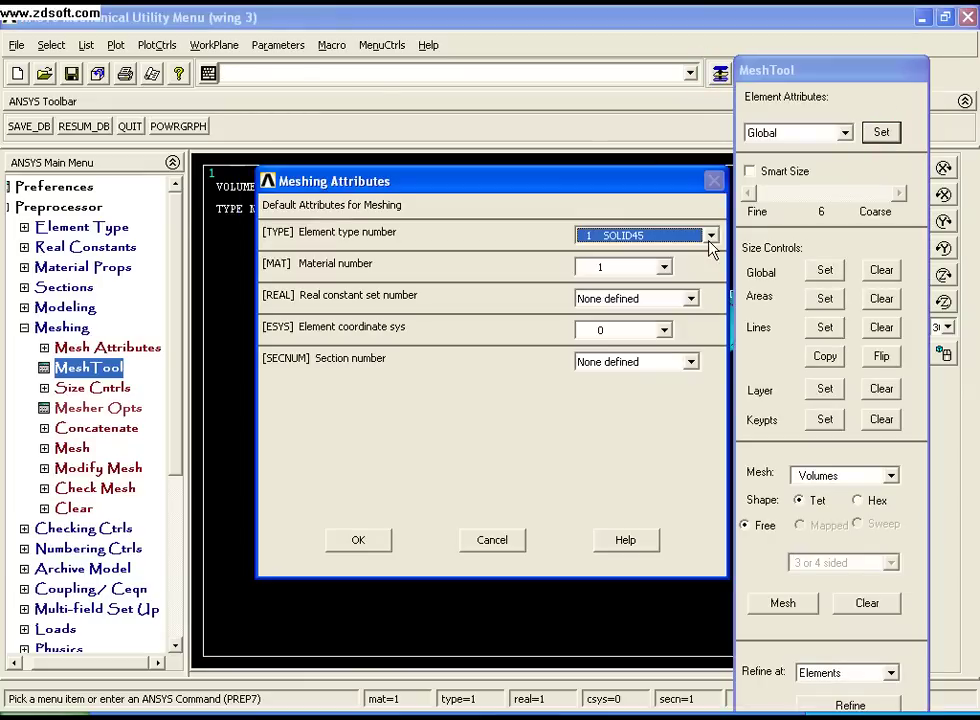
{"action": "left_click", "coordinate": [710, 235]}
{"action": "left_click", "coordinate": [685, 261]}
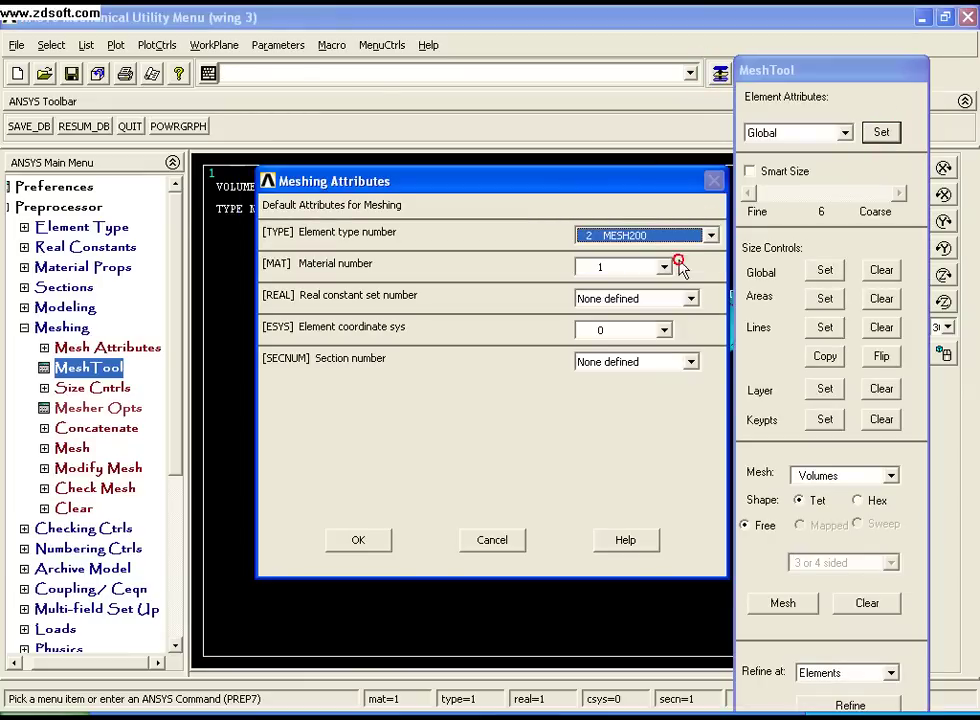
{"action": "left_click", "coordinate": [381, 545]}
- Free-mesh the wing's end cross-section area with quadrilateral elements
{"action": "left_click", "coordinate": [891, 476]}
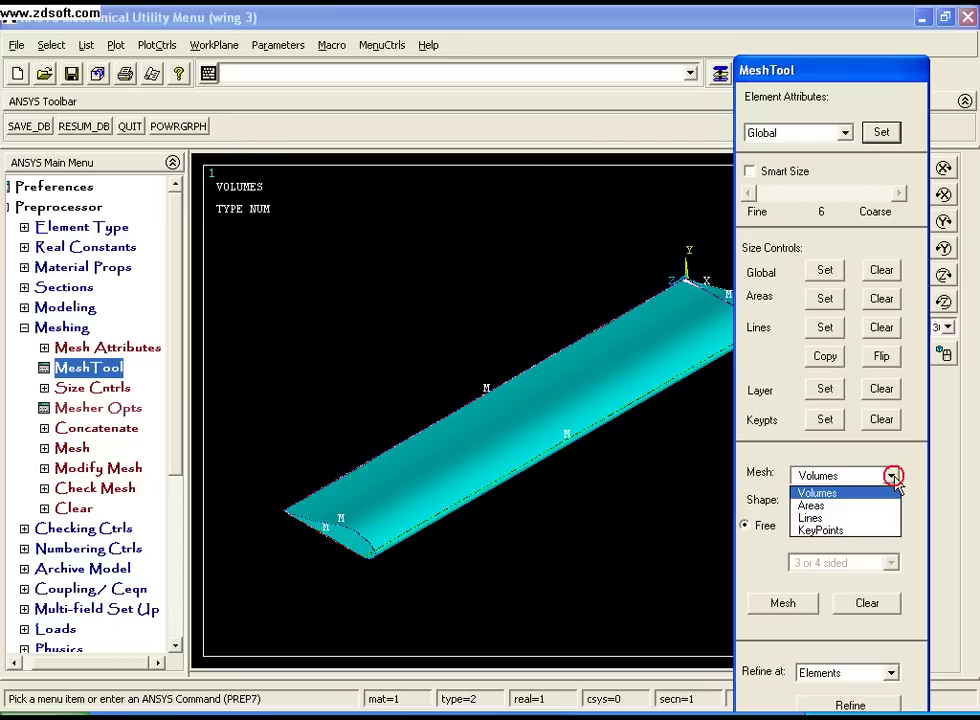
{"action": "left_click", "coordinate": [847, 508]}
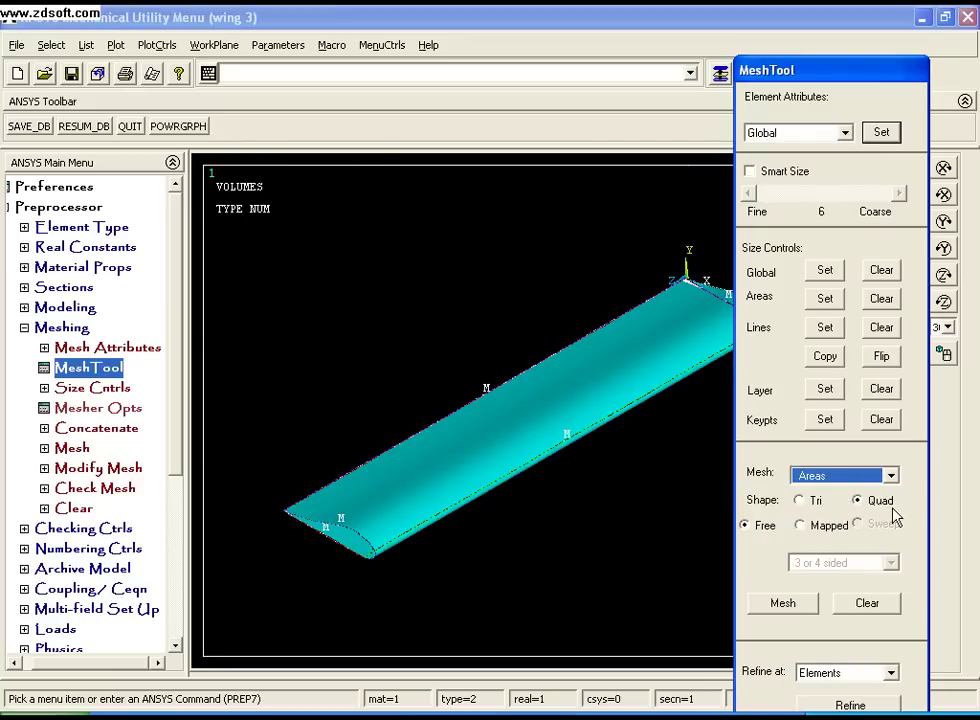
{"action": "left_click", "coordinate": [782, 603]}
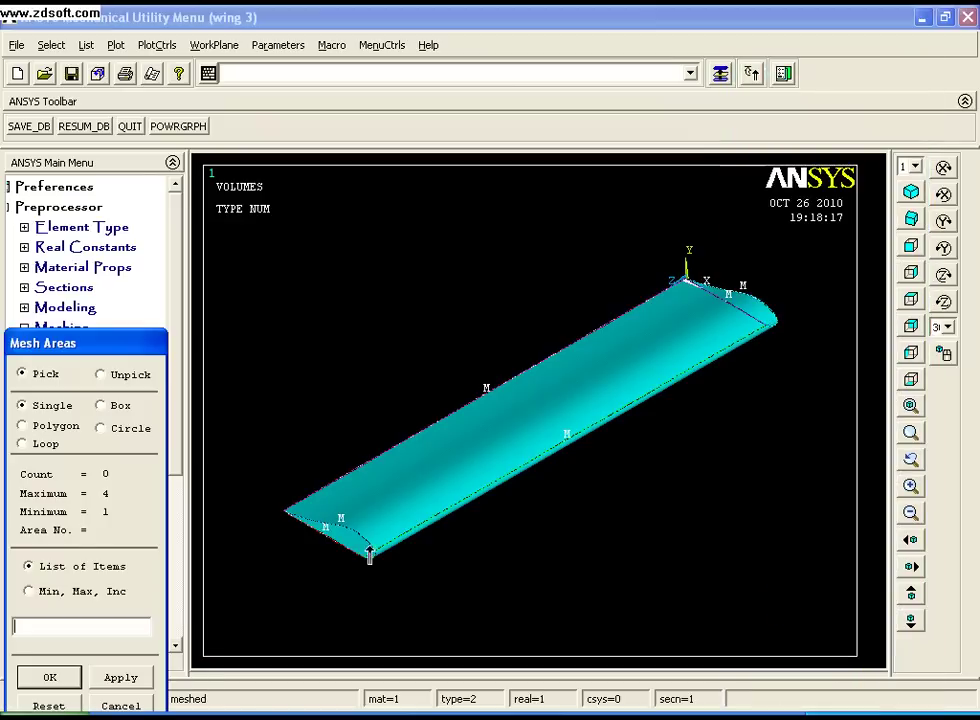
{"action": "left_click", "coordinate": [354, 545]}
{"action": "left_click", "coordinate": [49, 677]}
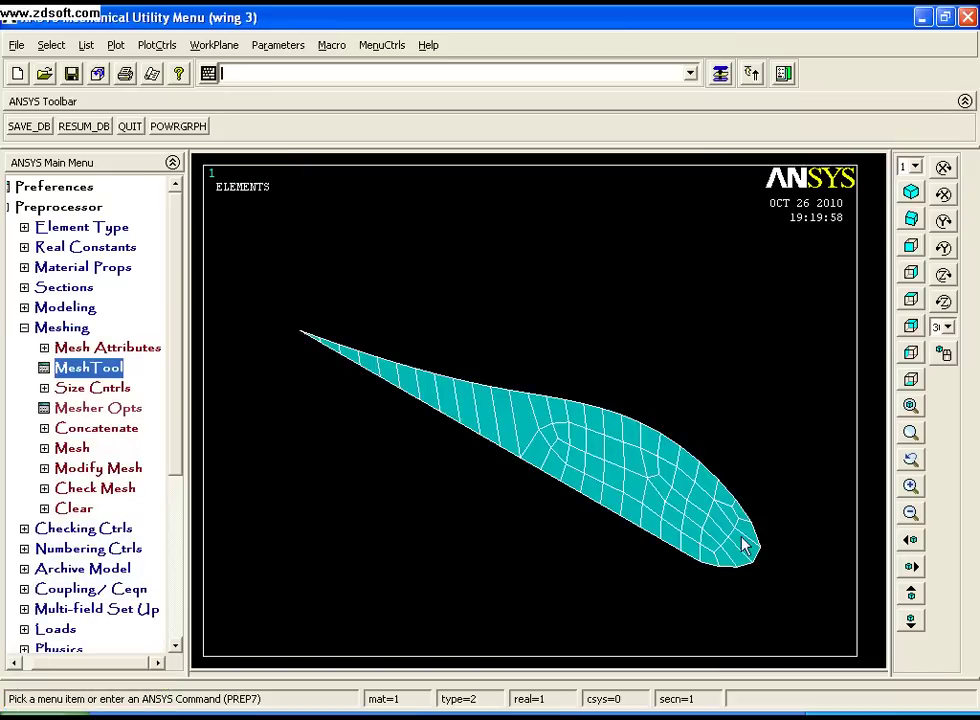
{"action": "left_click", "coordinate": [719, 75]}
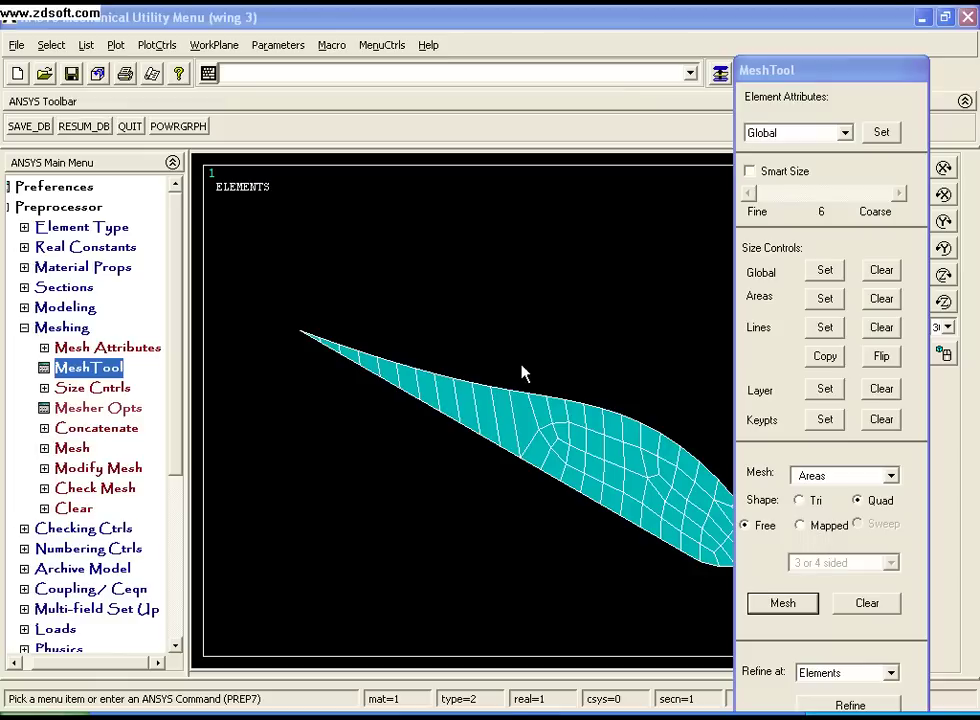
- Set SOLID45 as the default meshing element type in MeshTool
{"action": "left_click", "coordinate": [879, 131]}
{"action": "left_click", "coordinate": [709, 235]}
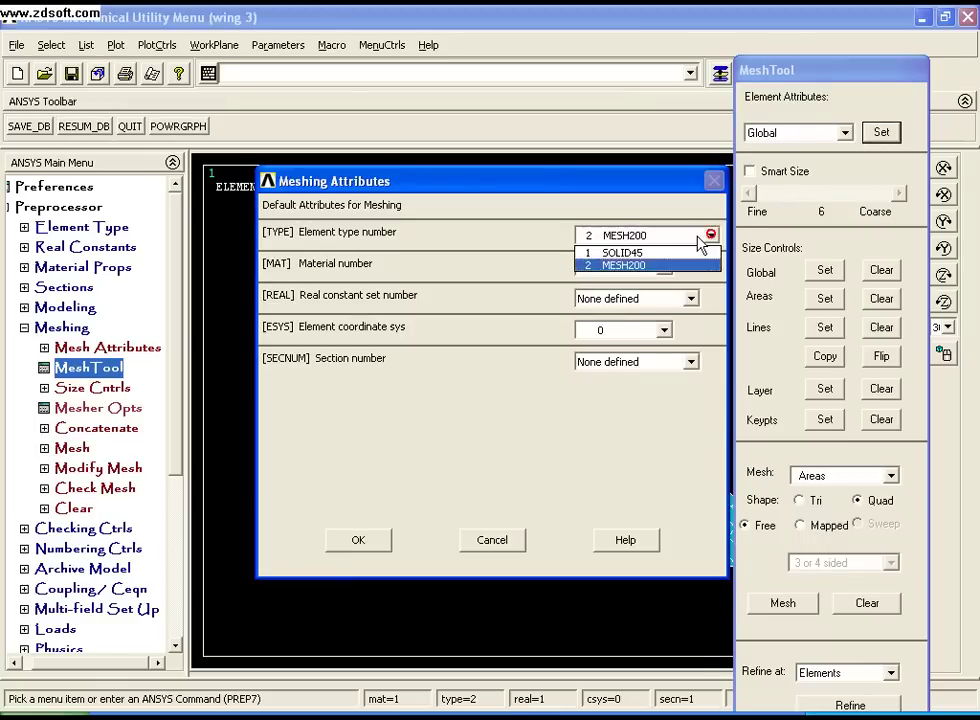
{"action": "left_click", "coordinate": [669, 255]}
{"action": "left_click", "coordinate": [370, 541]}
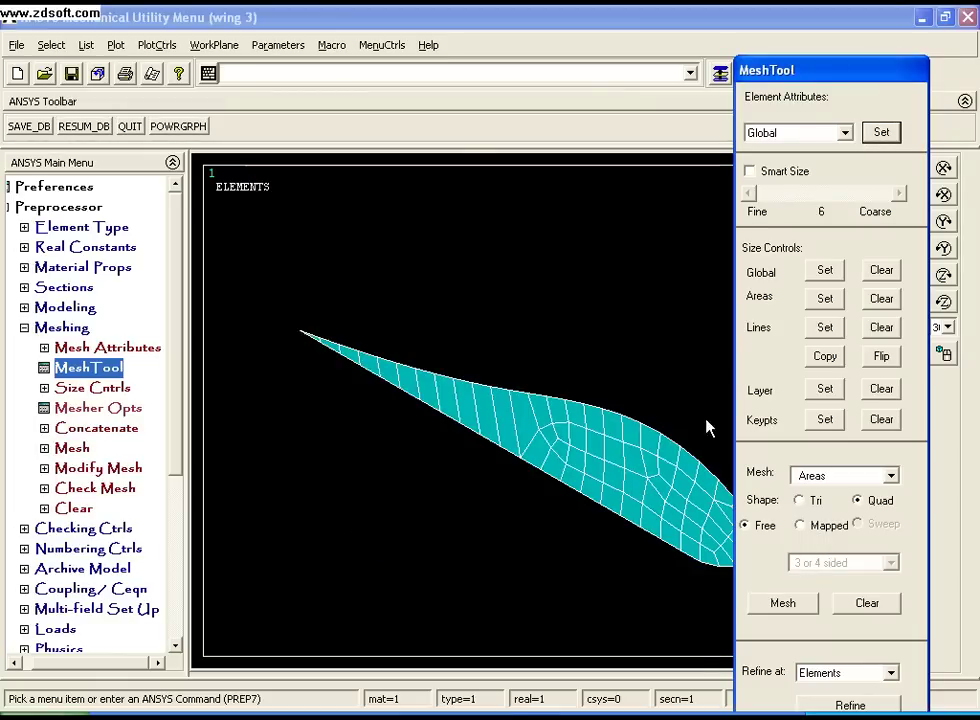
- Sweep-mesh the wing volume with hex elements, zoom on the trailing edge, then fit view
{"action": "left_click", "coordinate": [890, 476]}
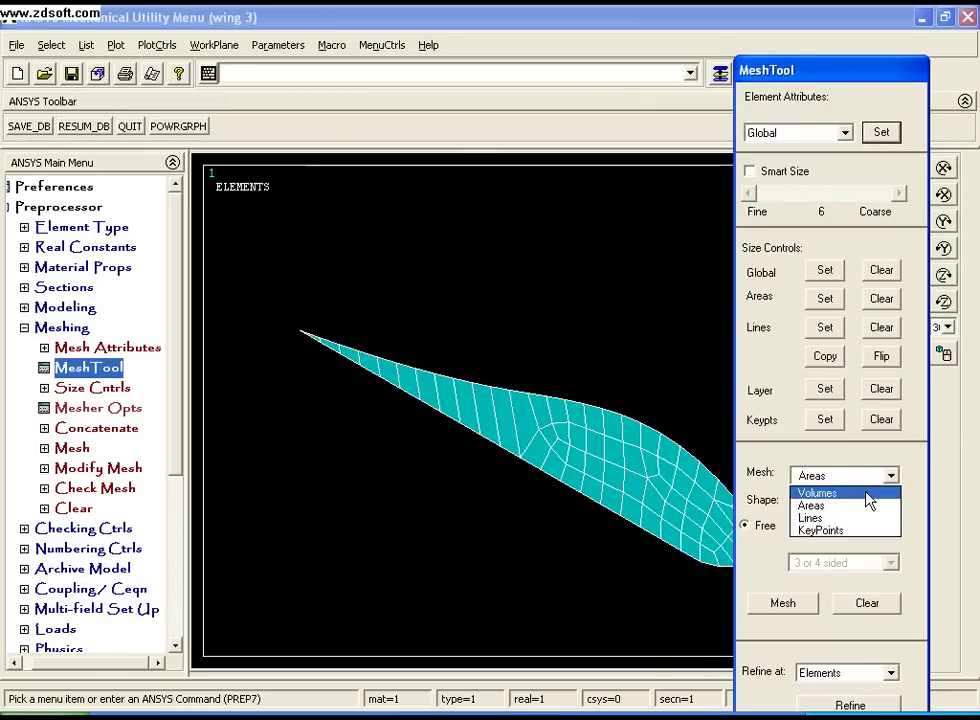
{"action": "left_click", "coordinate": [866, 493]}
{"action": "left_click", "coordinate": [875, 501]}
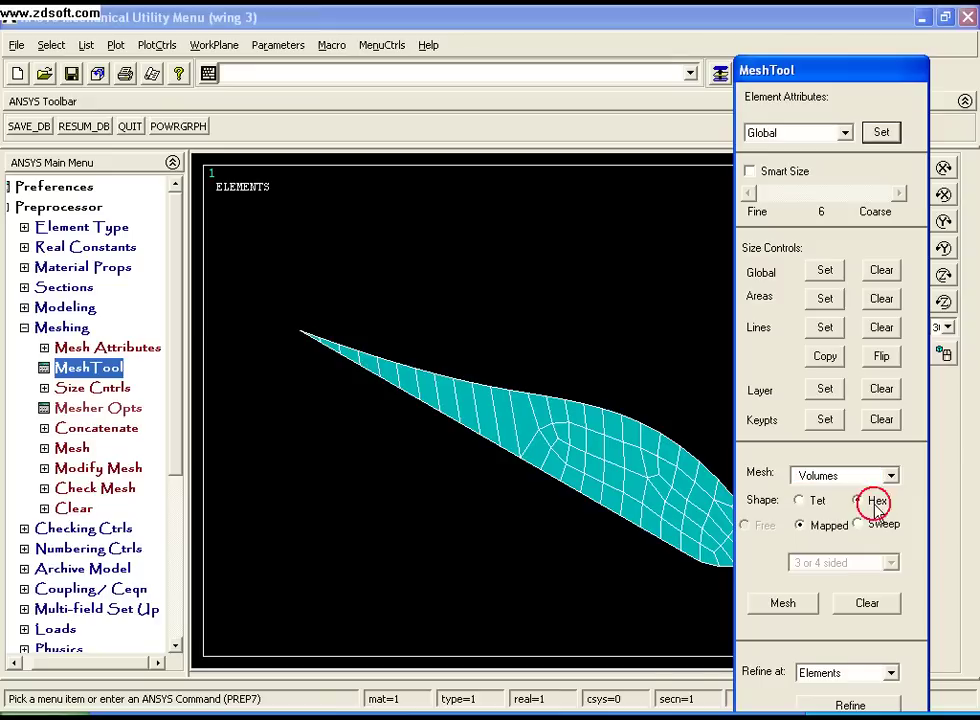
{"action": "left_click", "coordinate": [885, 528]}
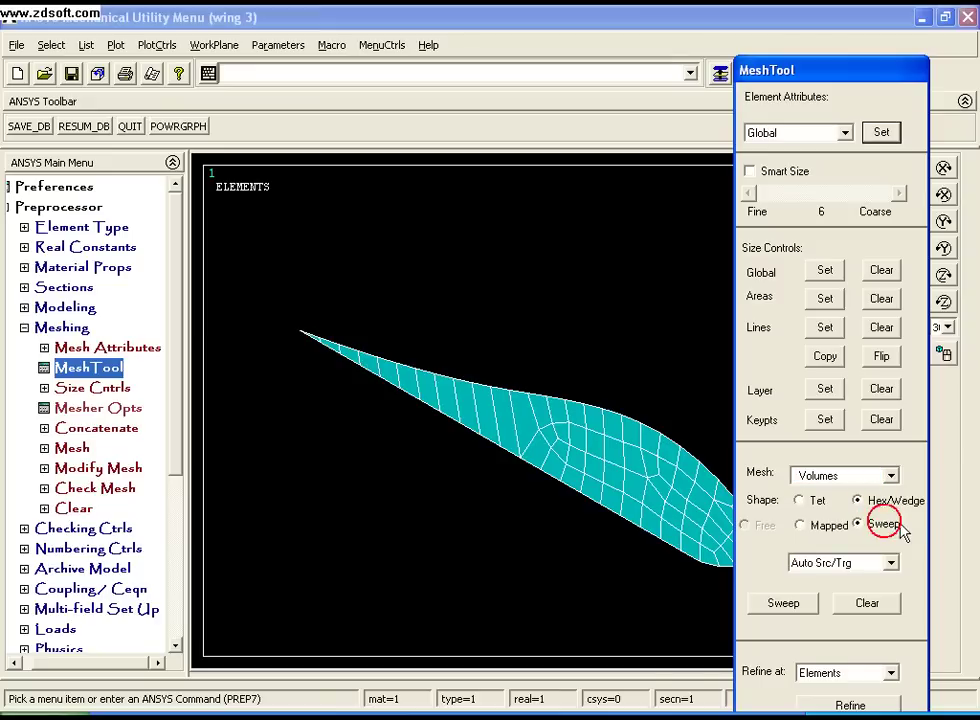
{"action": "left_click", "coordinate": [800, 603]}
{"action": "left_click", "coordinate": [716, 332]}
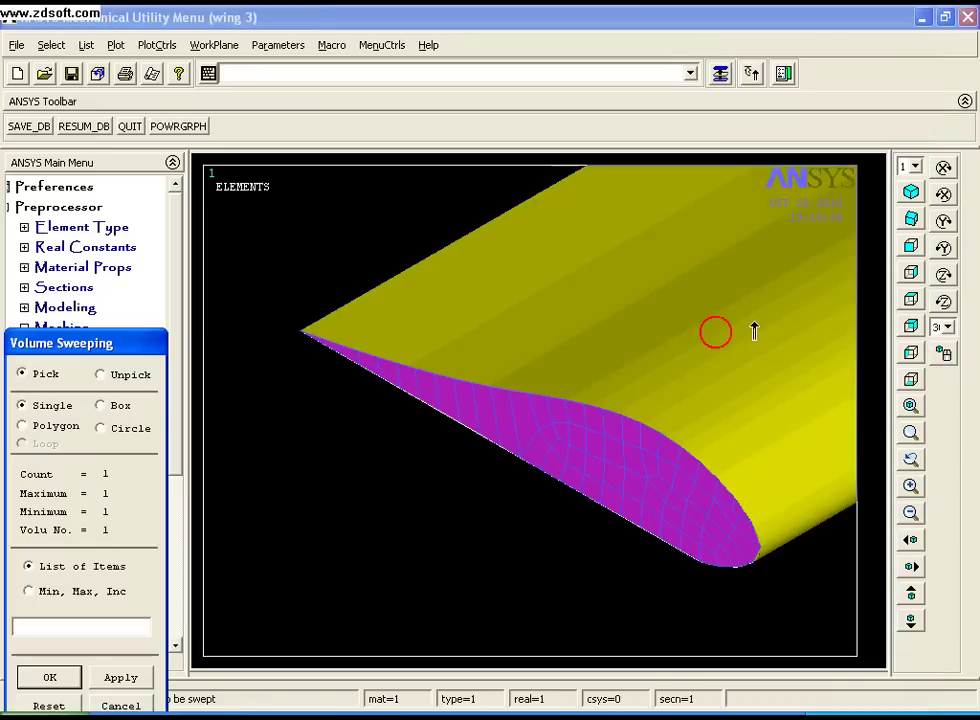
{"action": "left_click", "coordinate": [49, 677]}
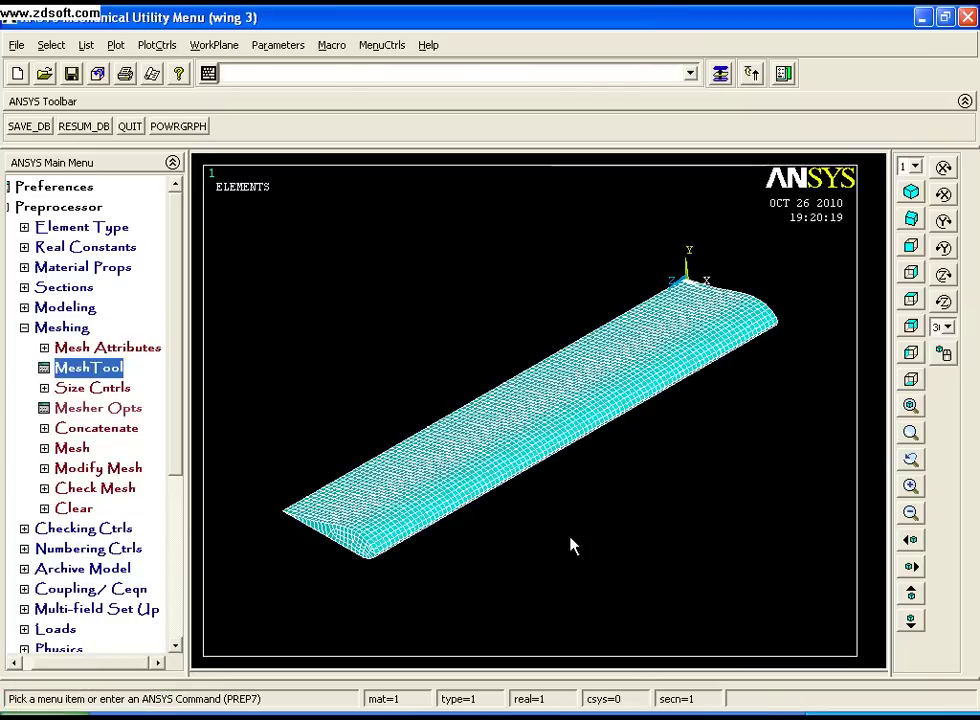
{"action": "left_click", "coordinate": [910, 432]}
{"action": "left_click", "coordinate": [459, 466]}
{"action": "left_click", "coordinate": [432, 519]}
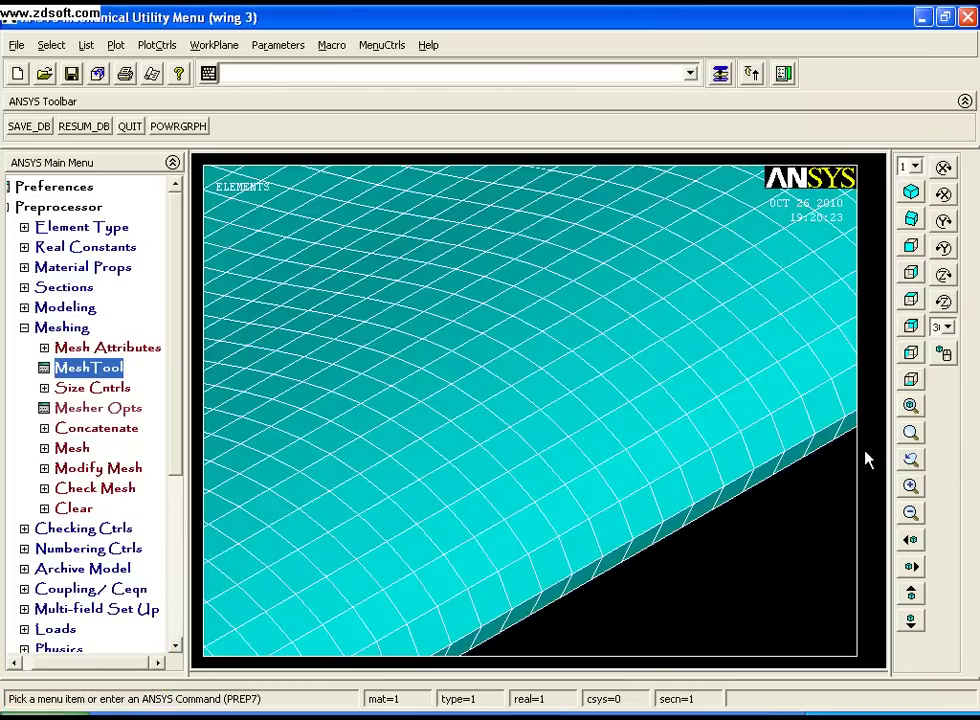
{"action": "left_click", "coordinate": [910, 405]}
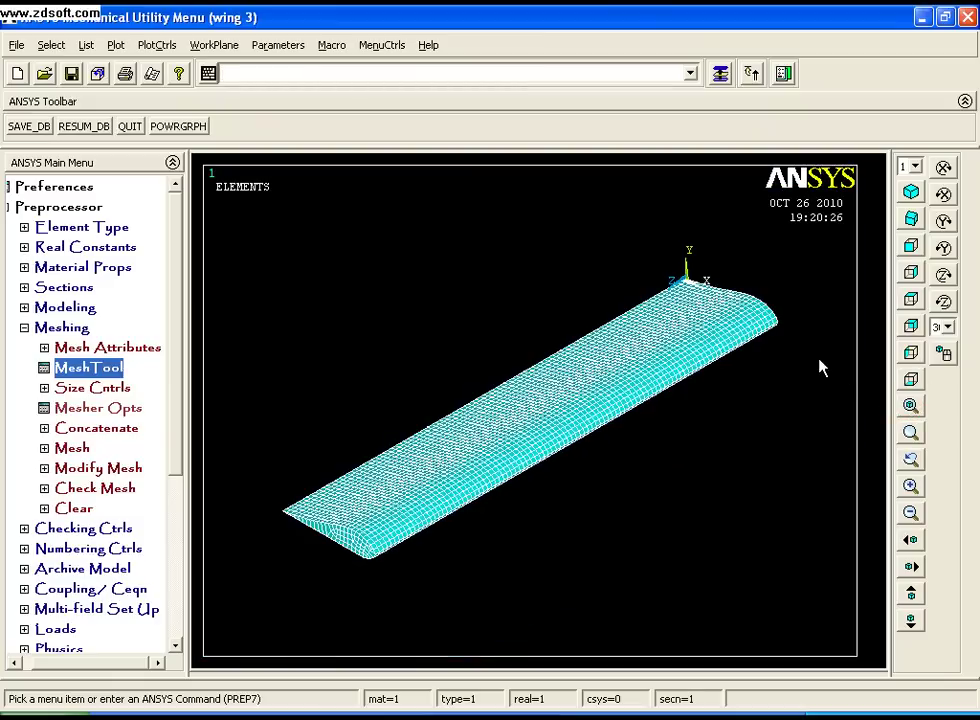
- In top view, start a Displacement On Nodes constraint and zoom onto the wing's root edge
{"action": "left_click", "coordinate": [910, 432]}
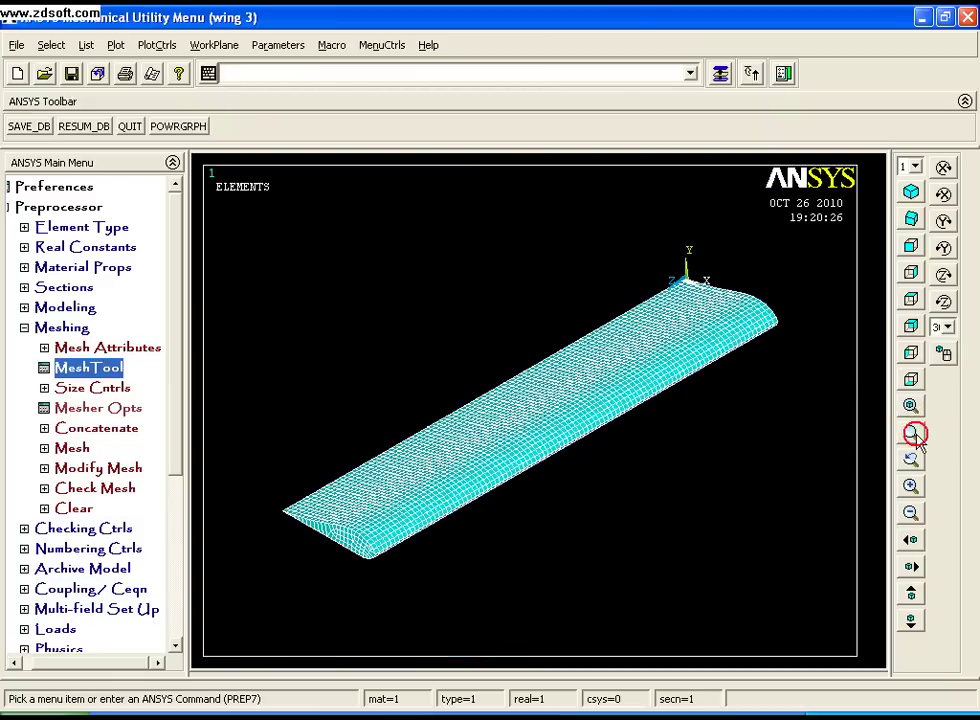
{"action": "left_click", "coordinate": [911, 298]}
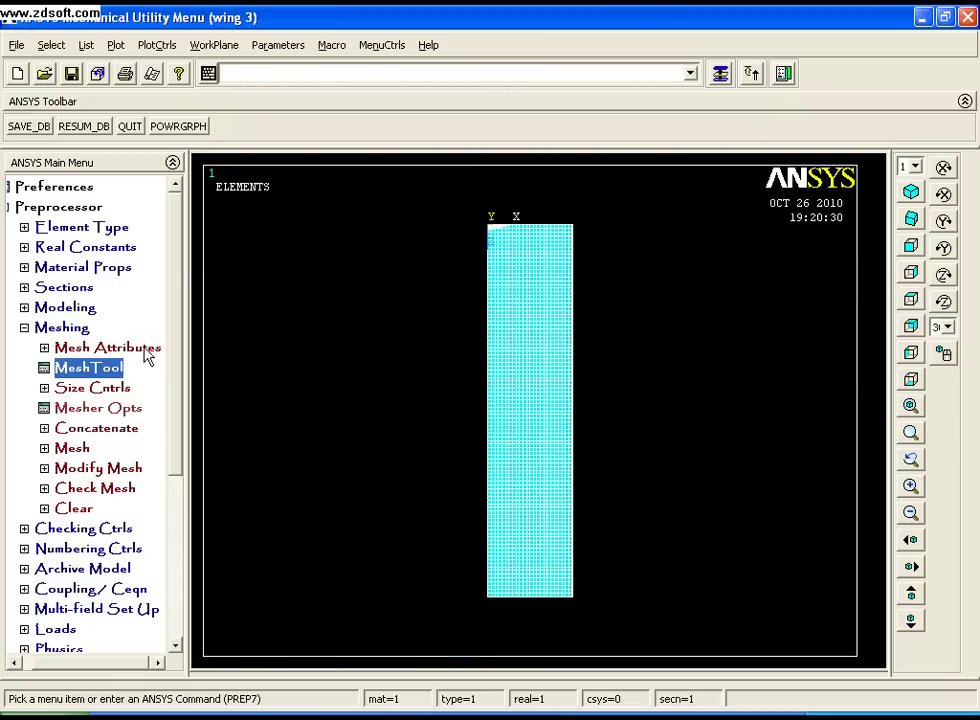
{"action": "left_click", "coordinate": [66, 330]}
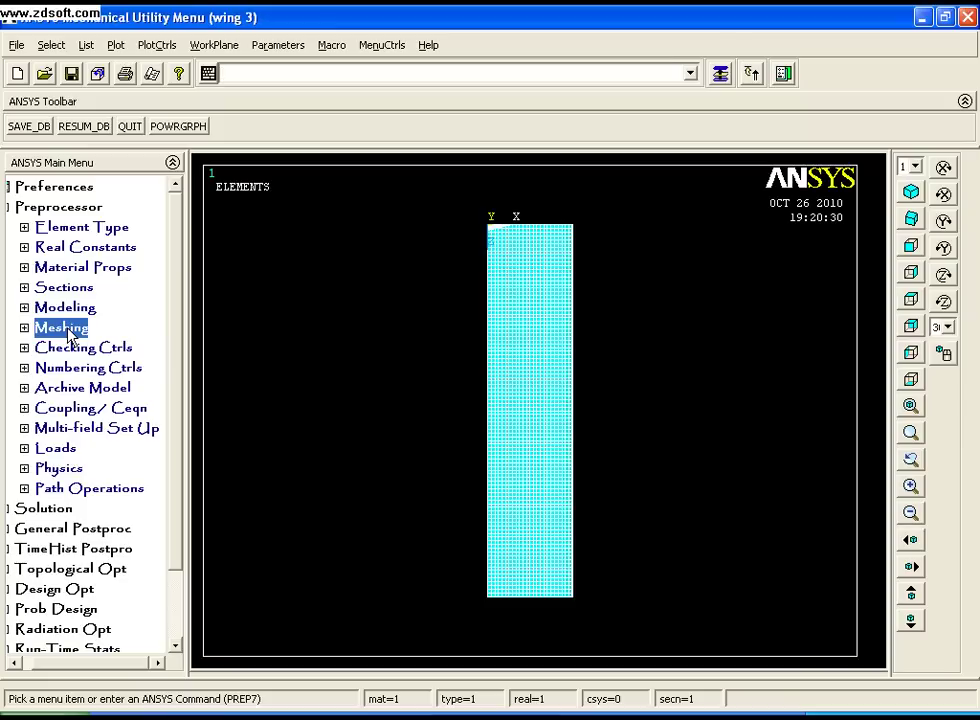
{"action": "left_click", "coordinate": [60, 450]}
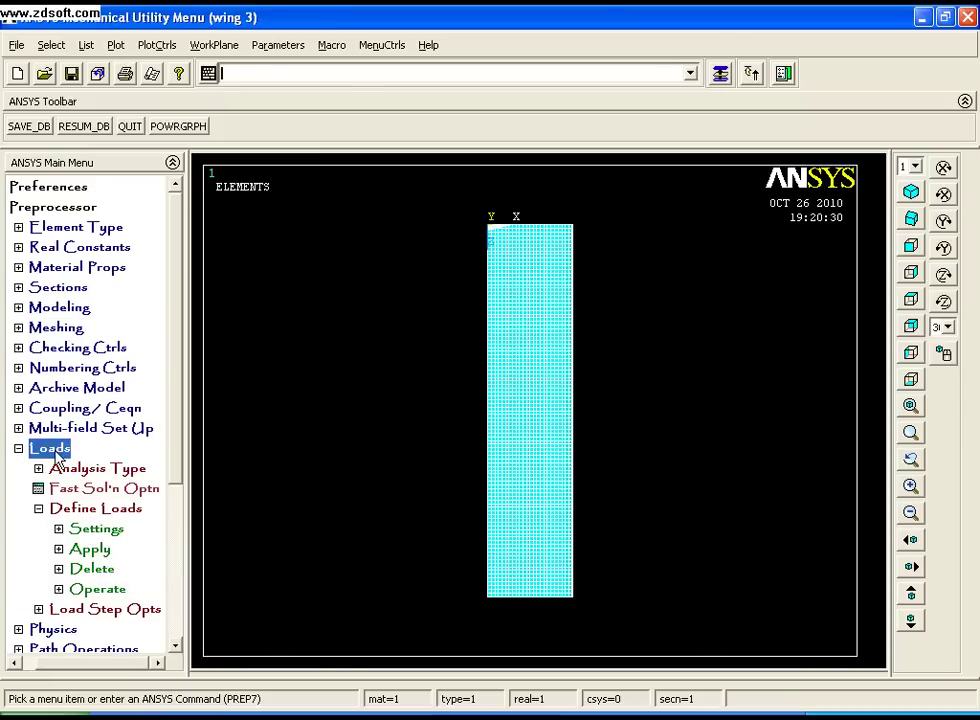
{"action": "left_click", "coordinate": [89, 548]}
{"action": "left_click", "coordinate": [80, 568]}
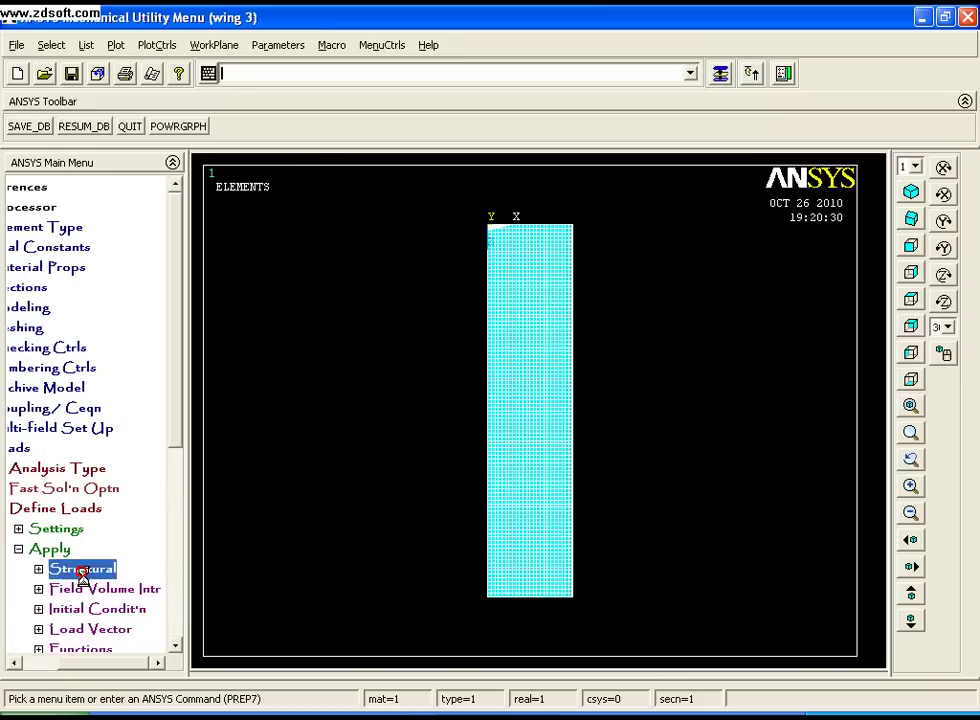
{"action": "left_click", "coordinate": [138, 589]}
{"action": "left_click", "coordinate": [175, 647]}
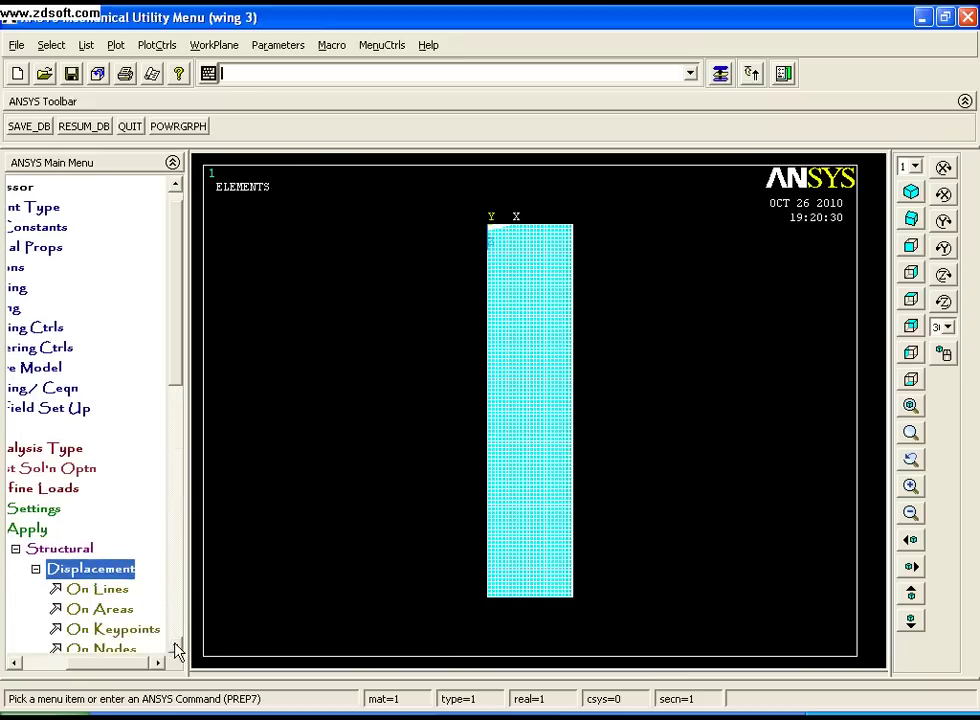
{"action": "left_click", "coordinate": [175, 647]}
{"action": "left_click", "coordinate": [100, 568]}
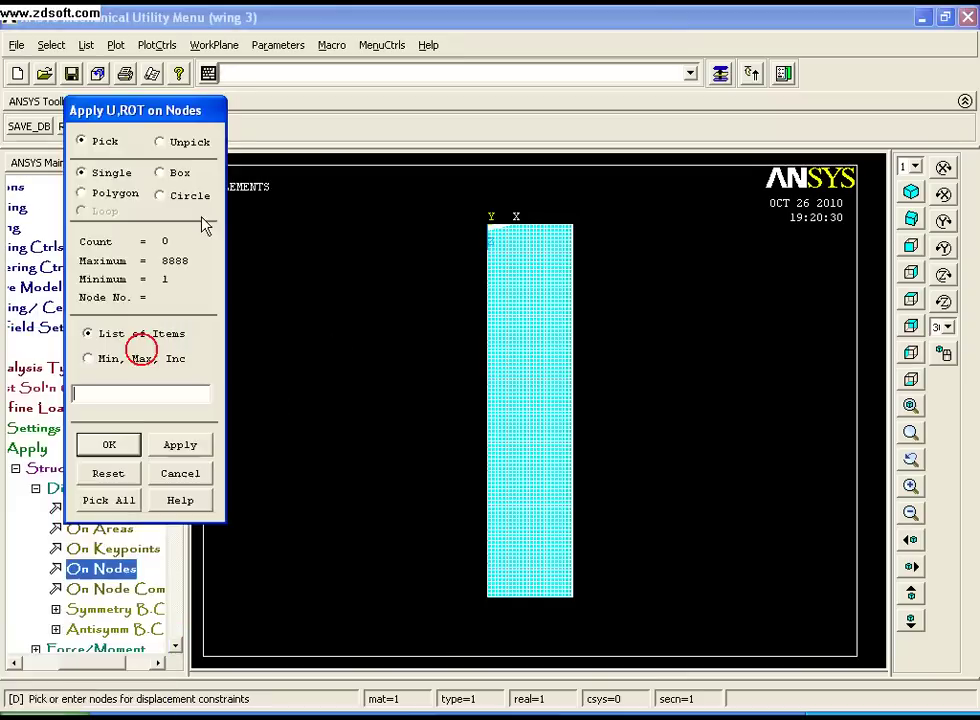
{"action": "left_click", "coordinate": [160, 172]}
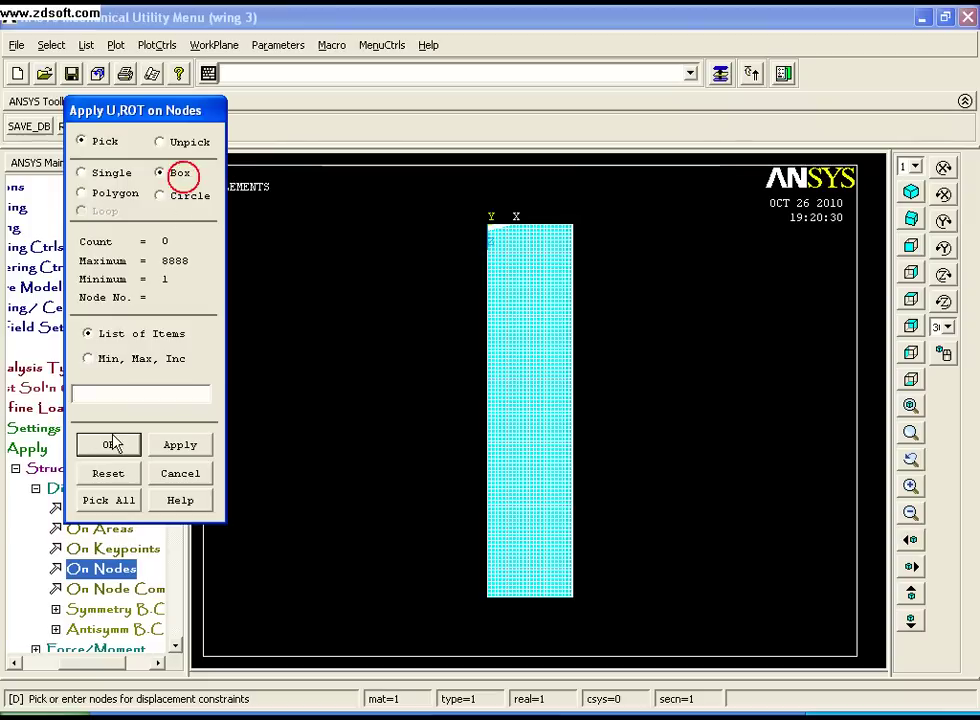
{"action": "left_click", "coordinate": [109, 444]}
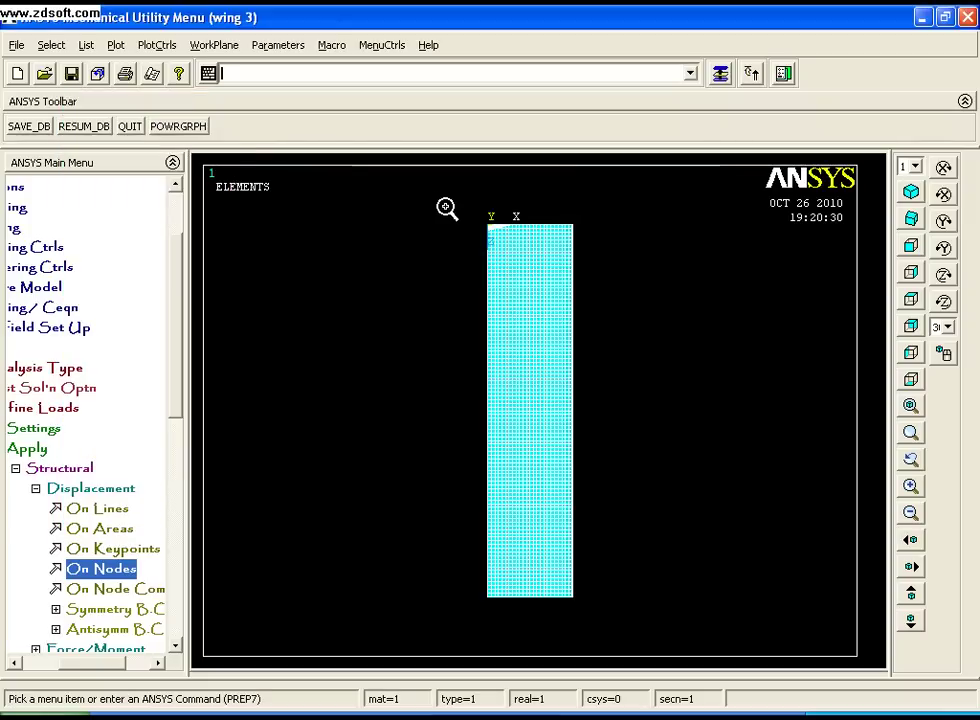
{"action": "left_click", "coordinate": [526, 233]}
{"action": "left_click", "coordinate": [575, 184]}
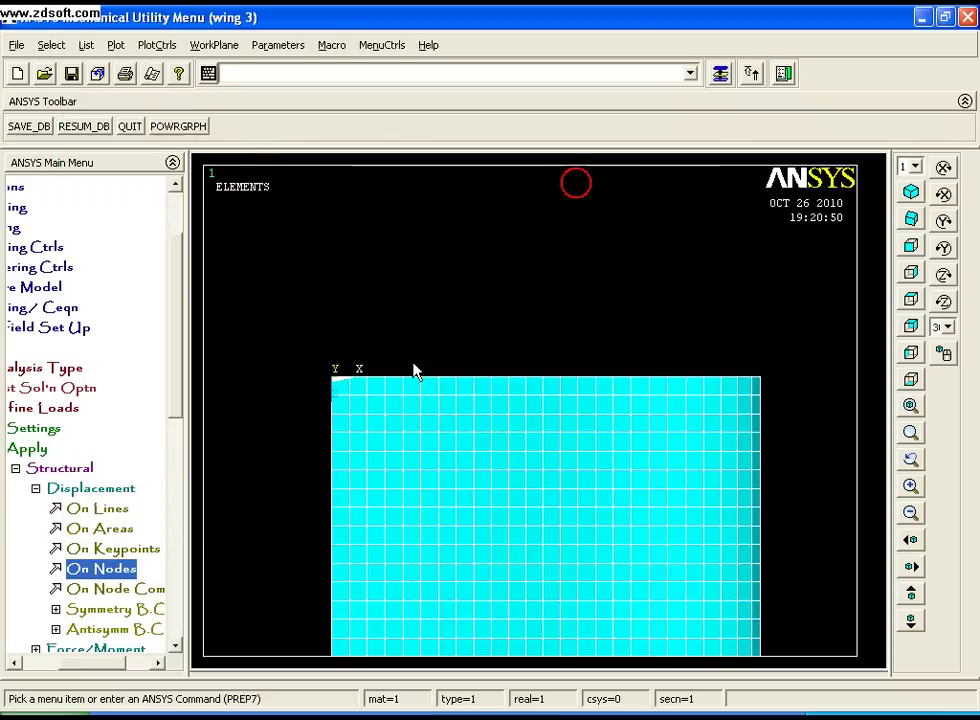
- Box-pick the 88 root-edge nodes and constrain All DOF on them
{"action": "left_click", "coordinate": [124, 570]}
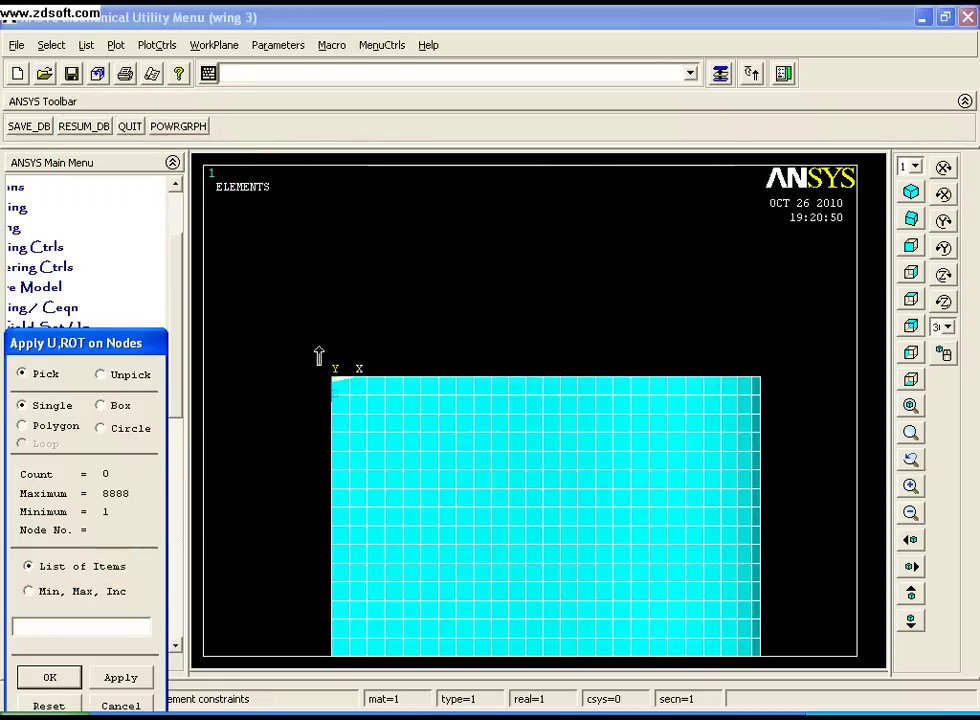
{"action": "left_click", "coordinate": [402, 344]}
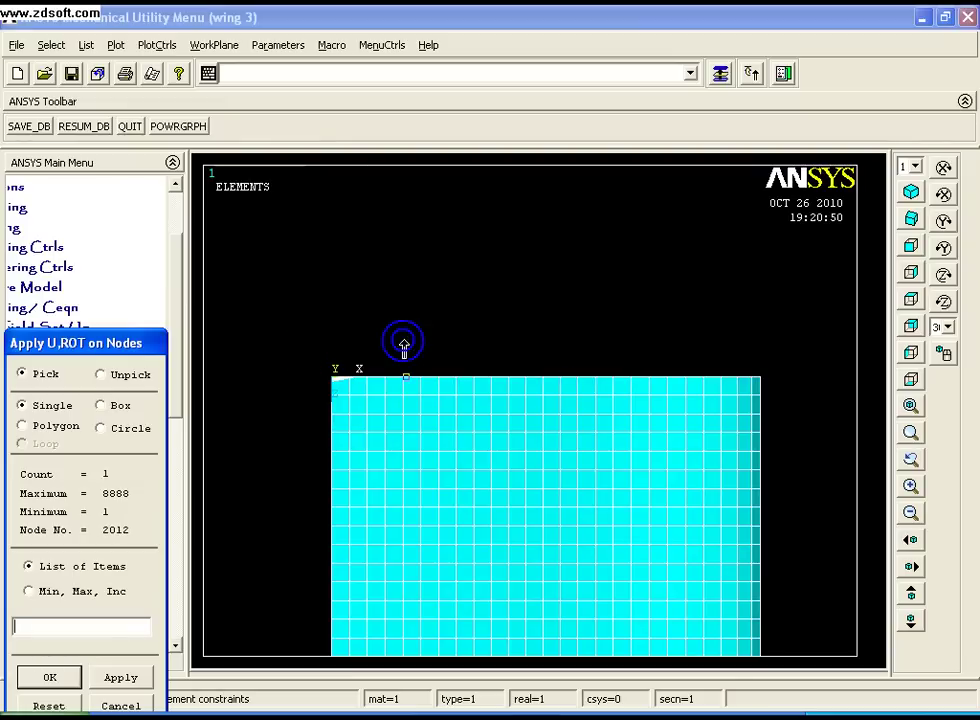
{"action": "right_click", "coordinate": [405, 330]}
{"action": "left_click", "coordinate": [384, 337]}
{"action": "right_click", "coordinate": [384, 337]}
{"action": "left_click", "coordinate": [116, 406]}
{"action": "right_click", "coordinate": [300, 268]}
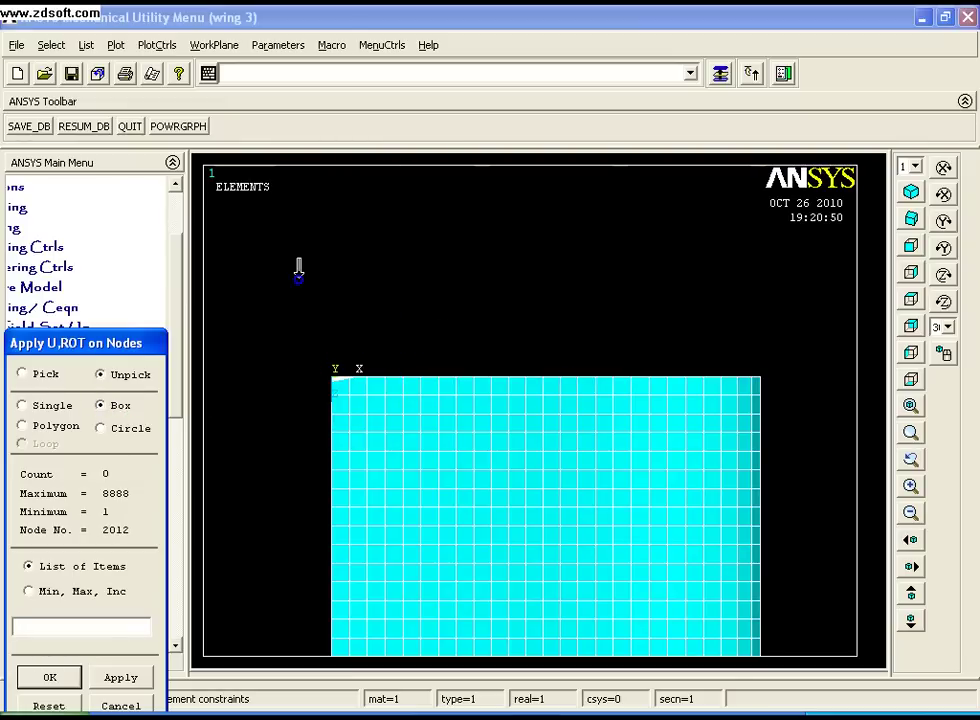
{"action": "right_click", "coordinate": [292, 300]}
{"action": "left_click_drag", "start_coordinate": [281, 317], "coordinate": [827, 393]}
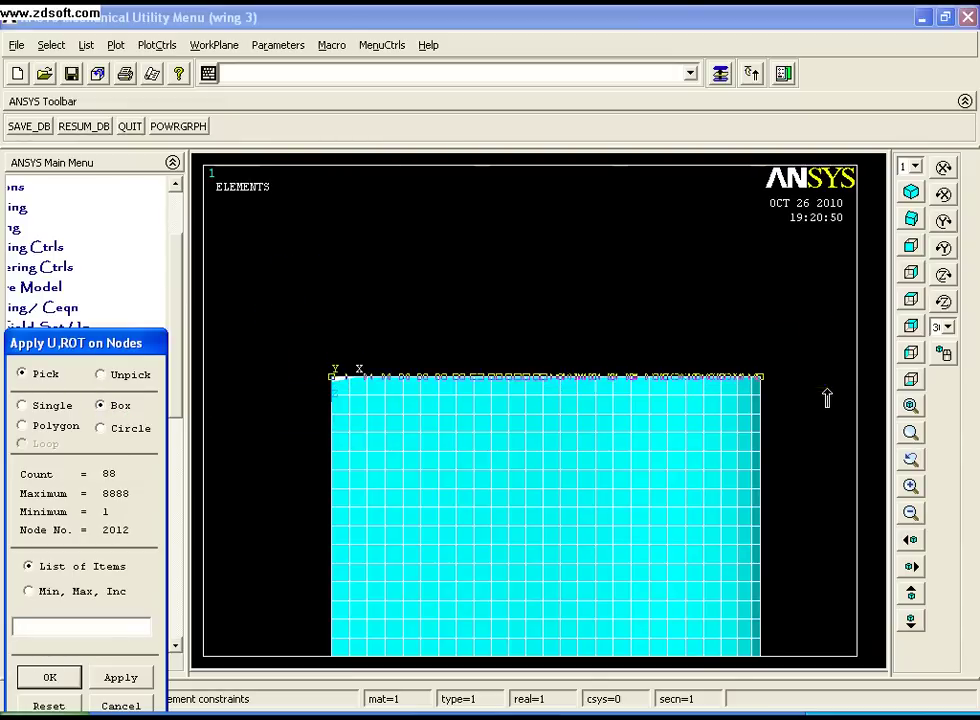
{"action": "left_click", "coordinate": [73, 683]}
{"action": "left_click", "coordinate": [624, 287]}
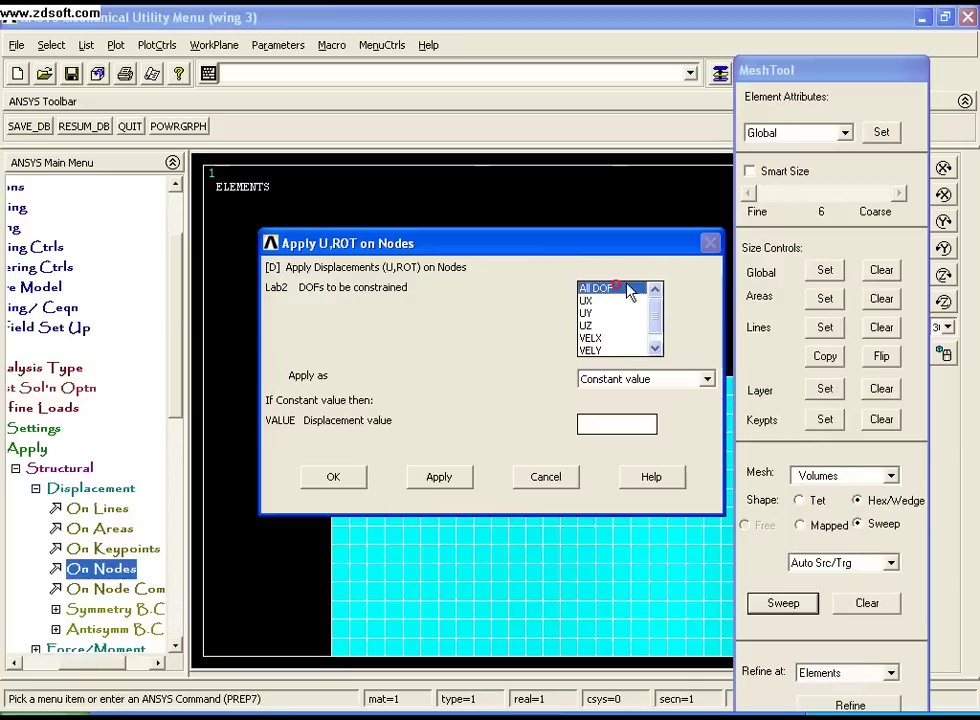
{"action": "left_click", "coordinate": [356, 480]}
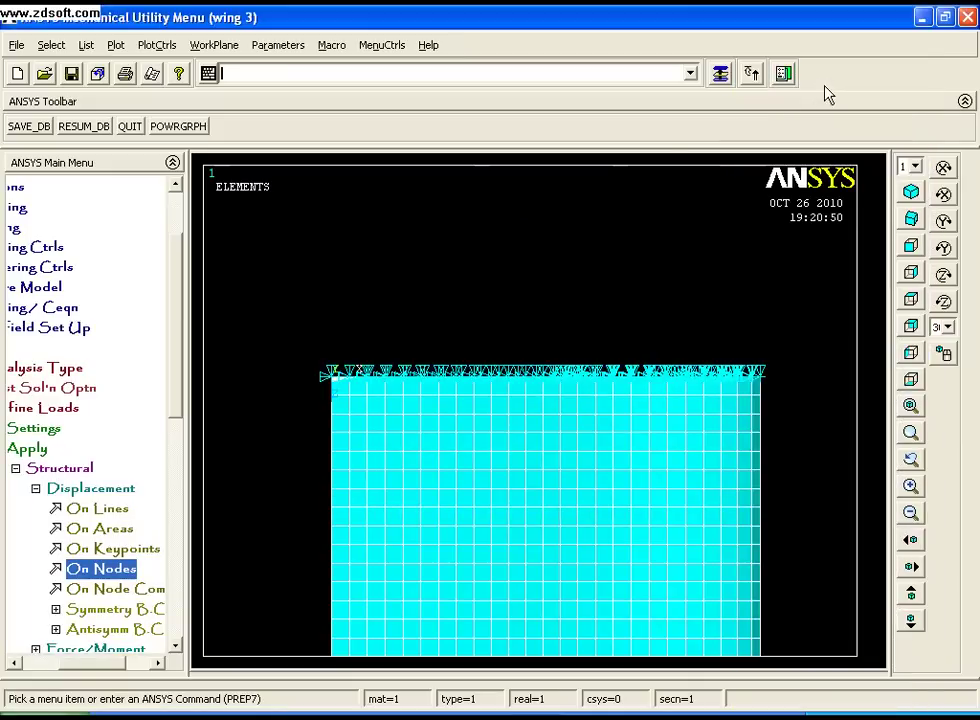
- Close the MeshTool and collapse the structural load options
{"action": "left_click", "coordinate": [722, 73]}
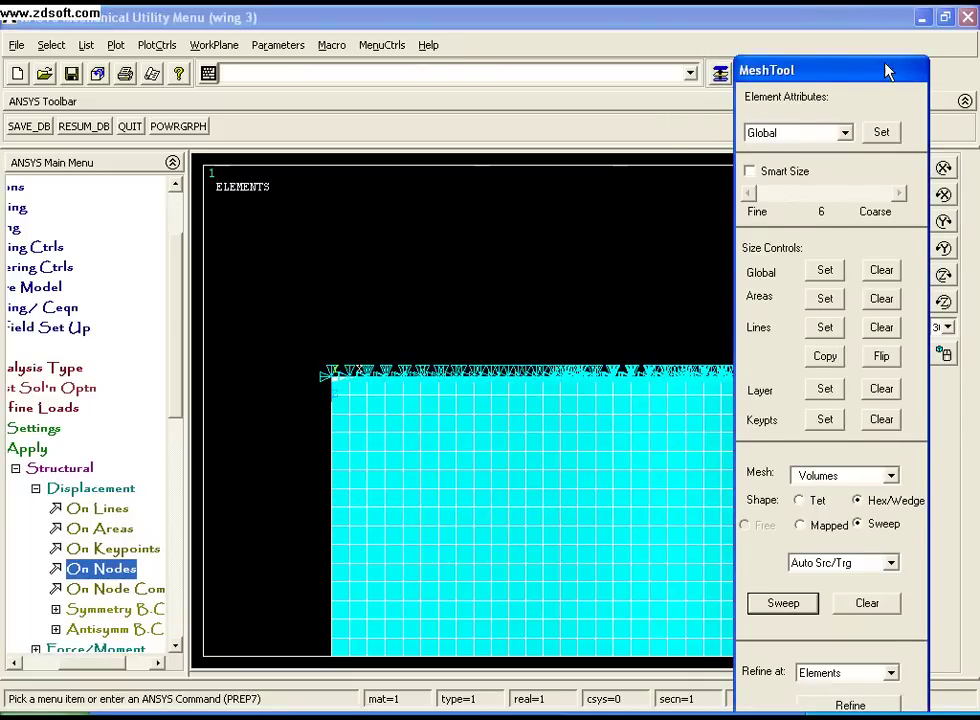
{"action": "left_click_drag", "start_coordinate": [885, 70], "coordinate": [911, 12]}
{"action": "left_click", "coordinate": [807, 689]}
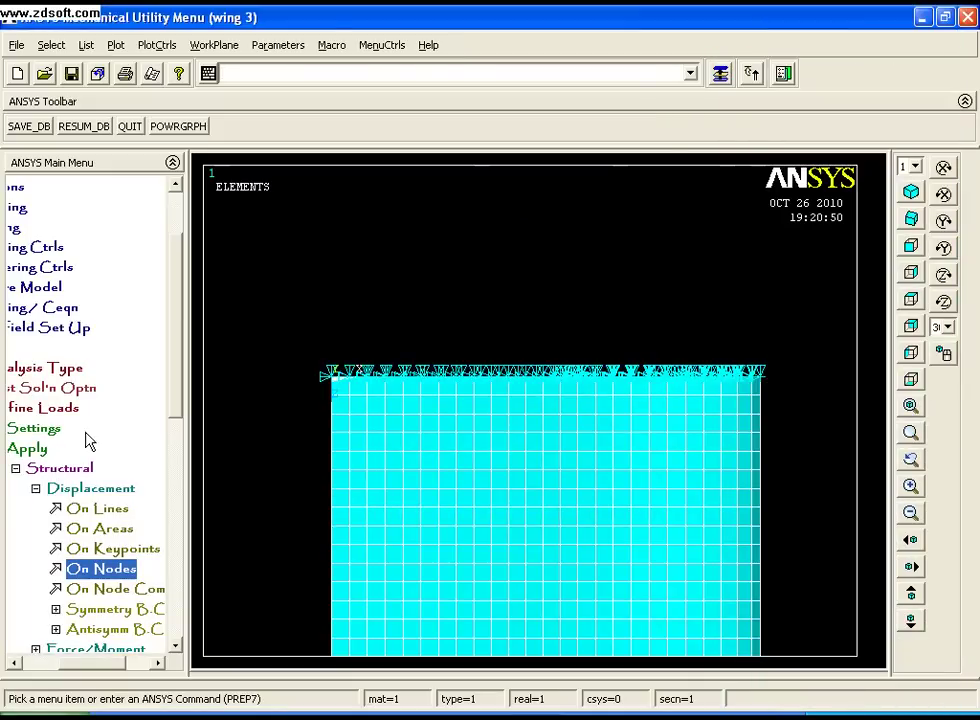
{"action": "left_click", "coordinate": [46, 472]}
- Define a new Modal analysis type
{"action": "left_click", "coordinate": [18, 350]}
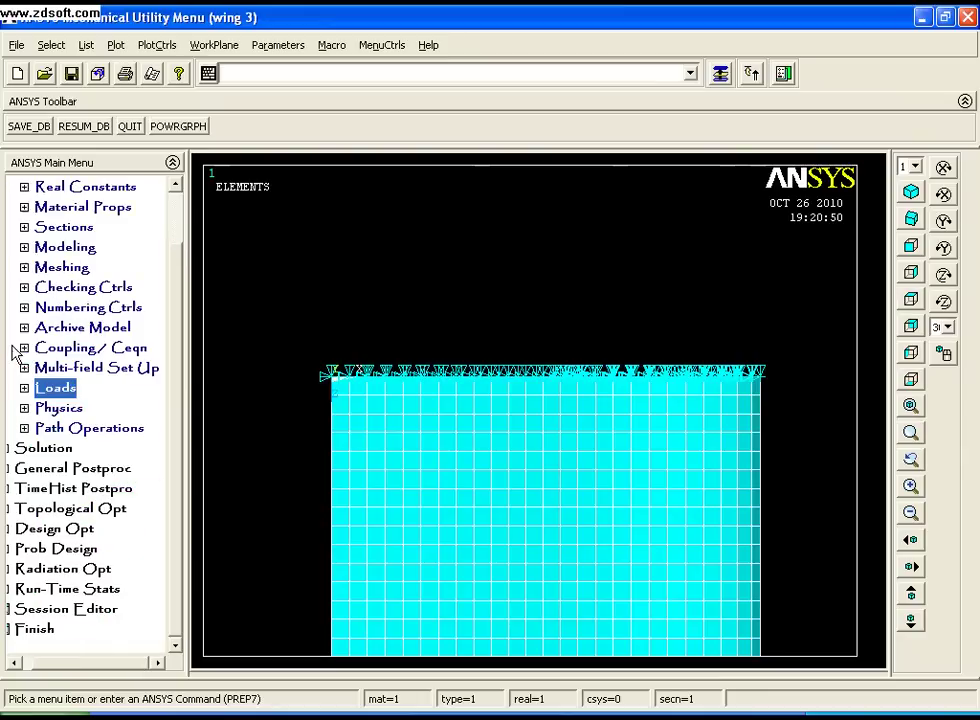
{"action": "left_click", "coordinate": [45, 448]}
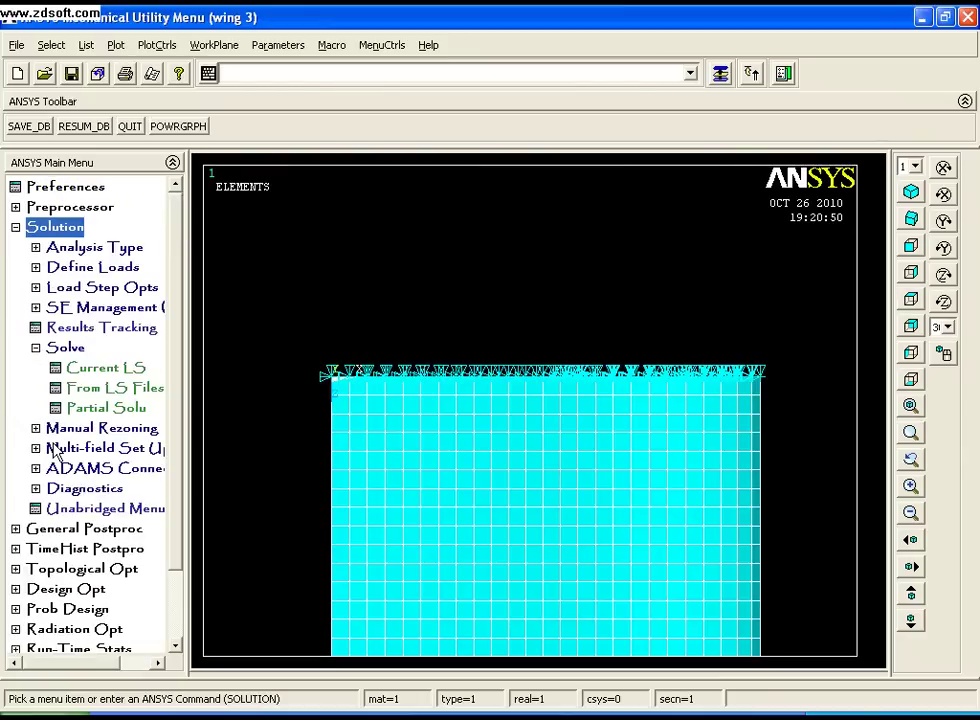
{"action": "left_click", "coordinate": [97, 250]}
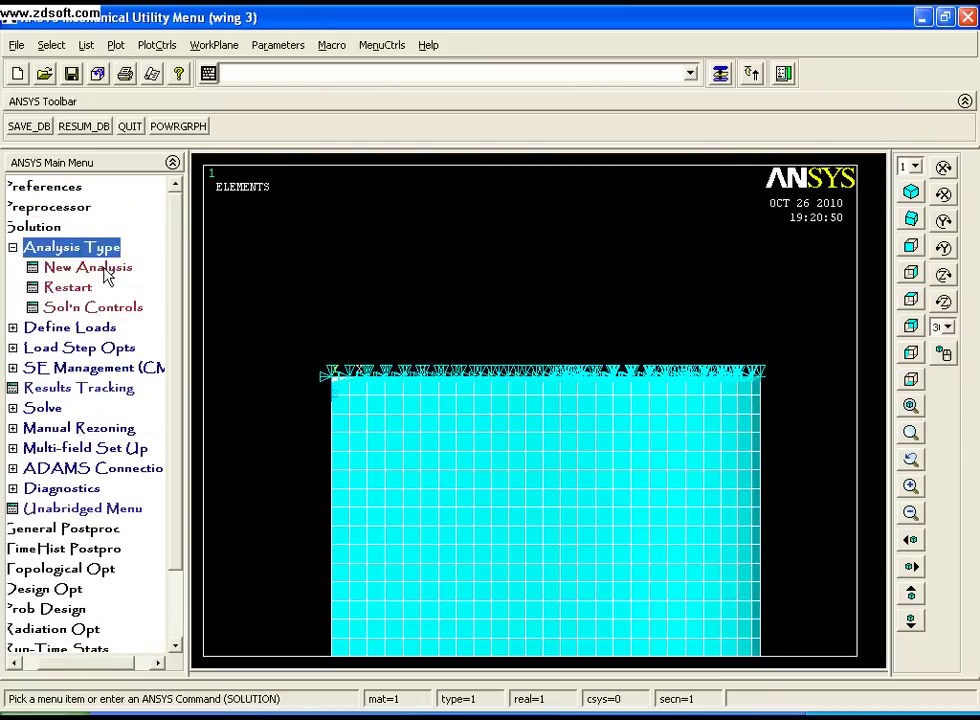
{"action": "left_click", "coordinate": [105, 268]}
{"action": "left_click", "coordinate": [588, 313]}
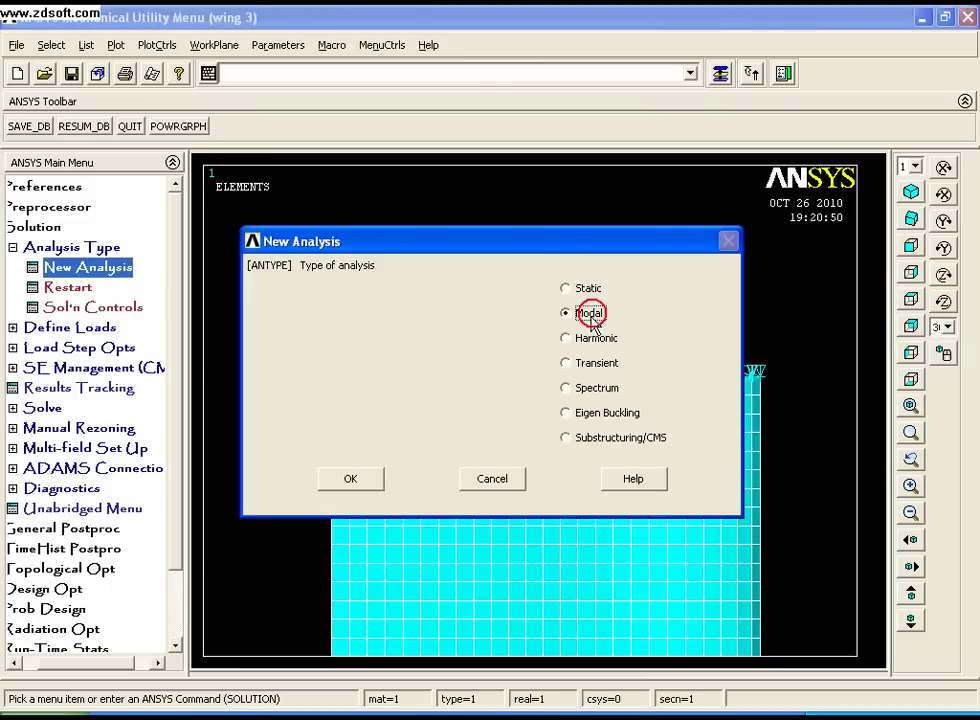
{"action": "left_click", "coordinate": [362, 484]}
- Set the modal options to extract 5 modes using Block Lanczos
{"action": "left_click", "coordinate": [118, 318]}
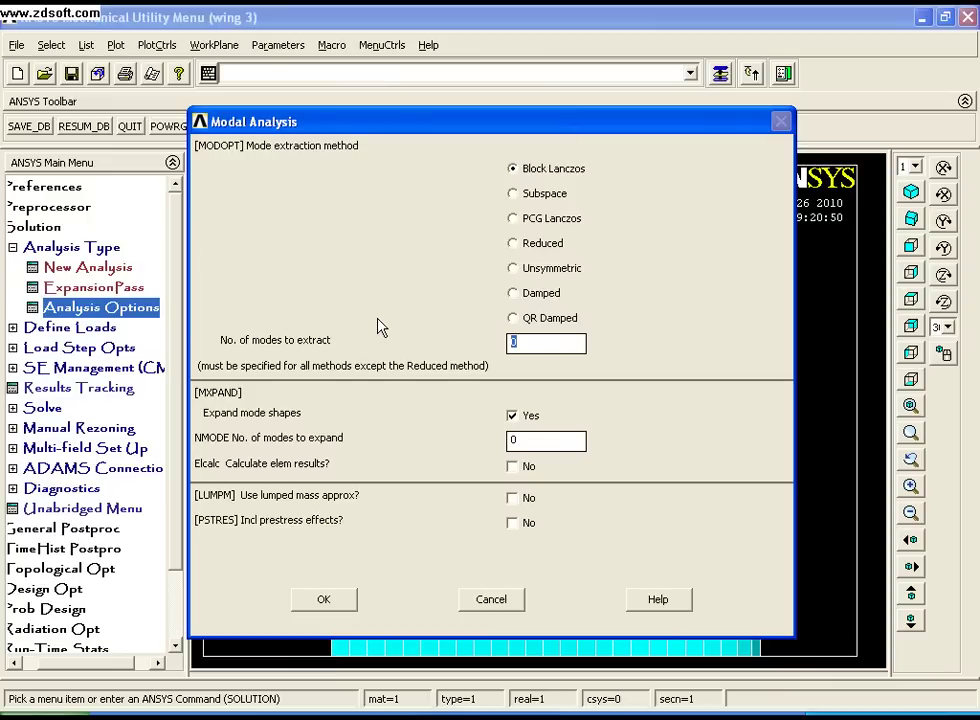
{"action": "double_click", "coordinate": [560, 448]}
{"action": "type", "text": "5"}
{"action": "left_click", "coordinate": [323, 599]}
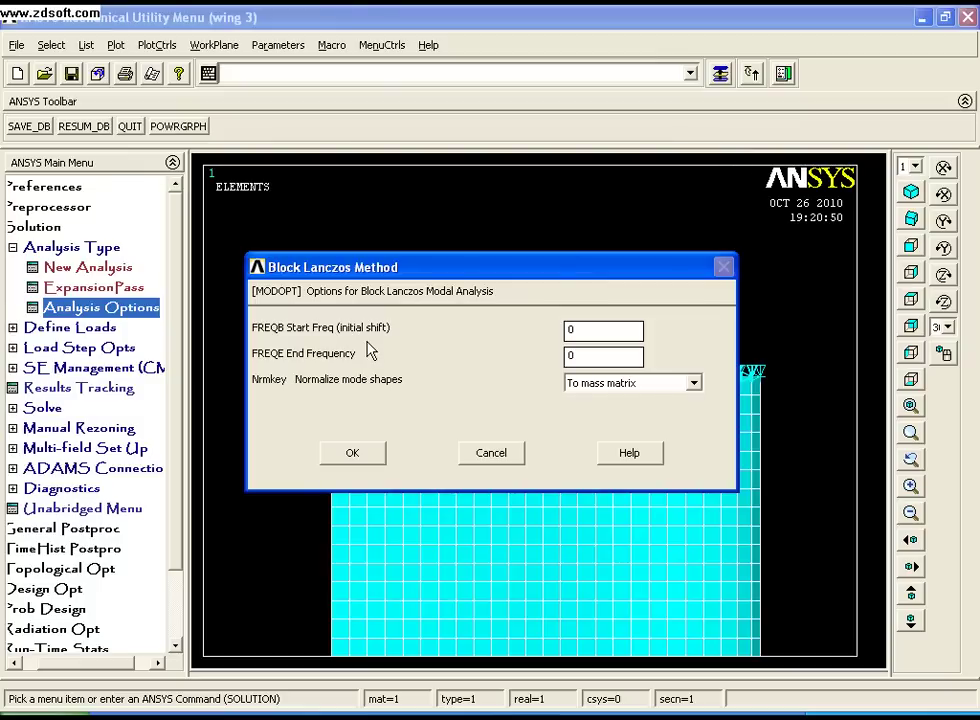
{"action": "left_click", "coordinate": [366, 454]}
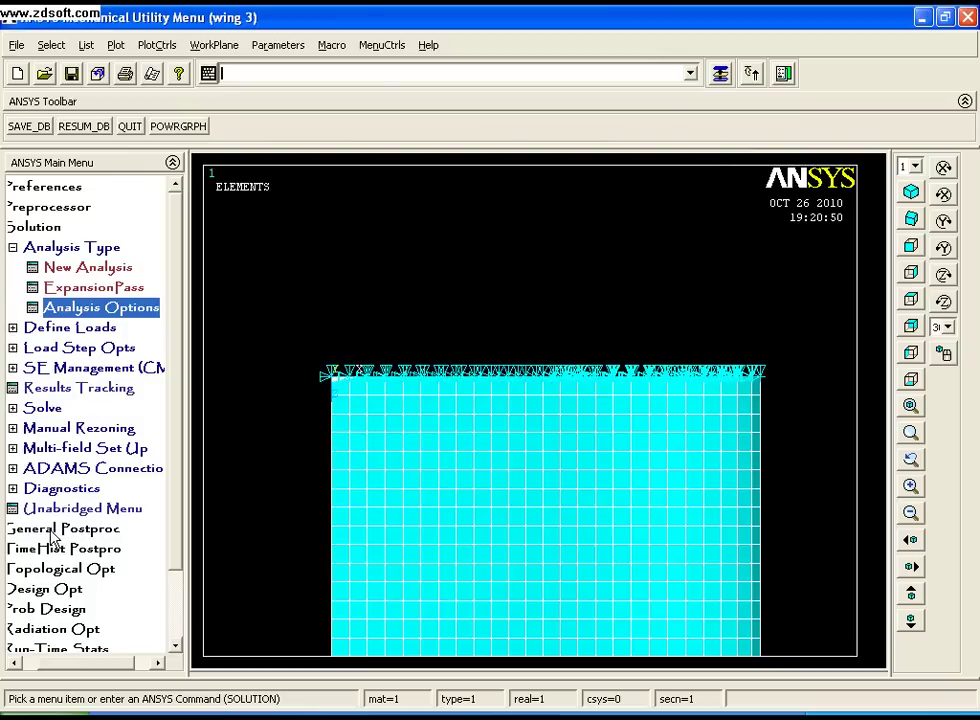
- Solve the current load step, accept the warning, and close the notice and status windows
{"action": "left_click", "coordinate": [42, 406]}
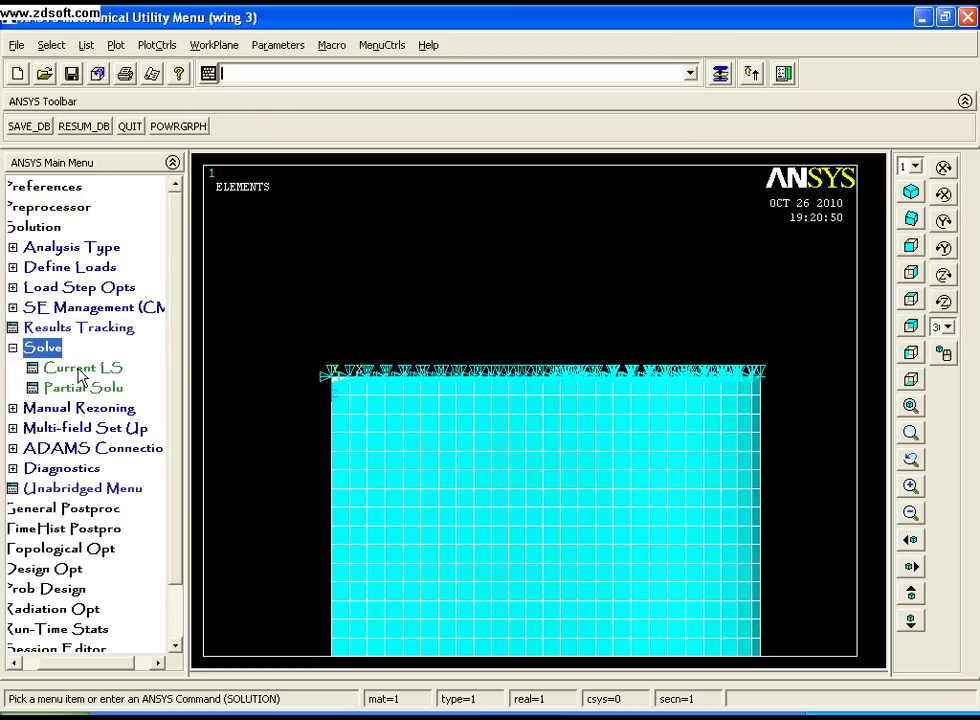
{"action": "left_click", "coordinate": [81, 367]}
{"action": "left_click", "coordinate": [459, 443]}
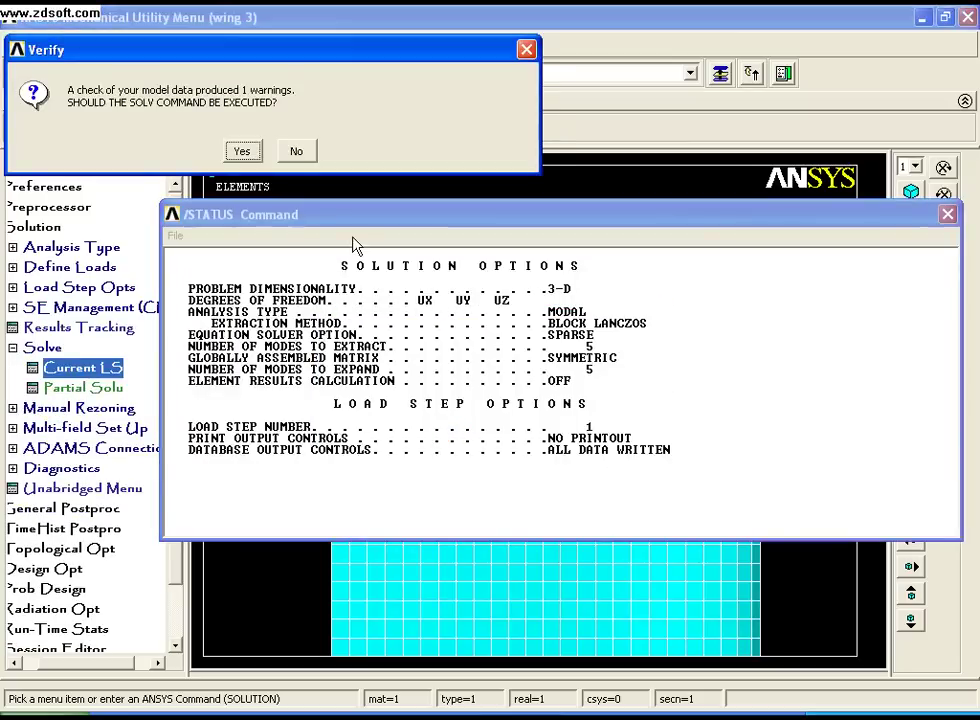
{"action": "left_click", "coordinate": [244, 151]}
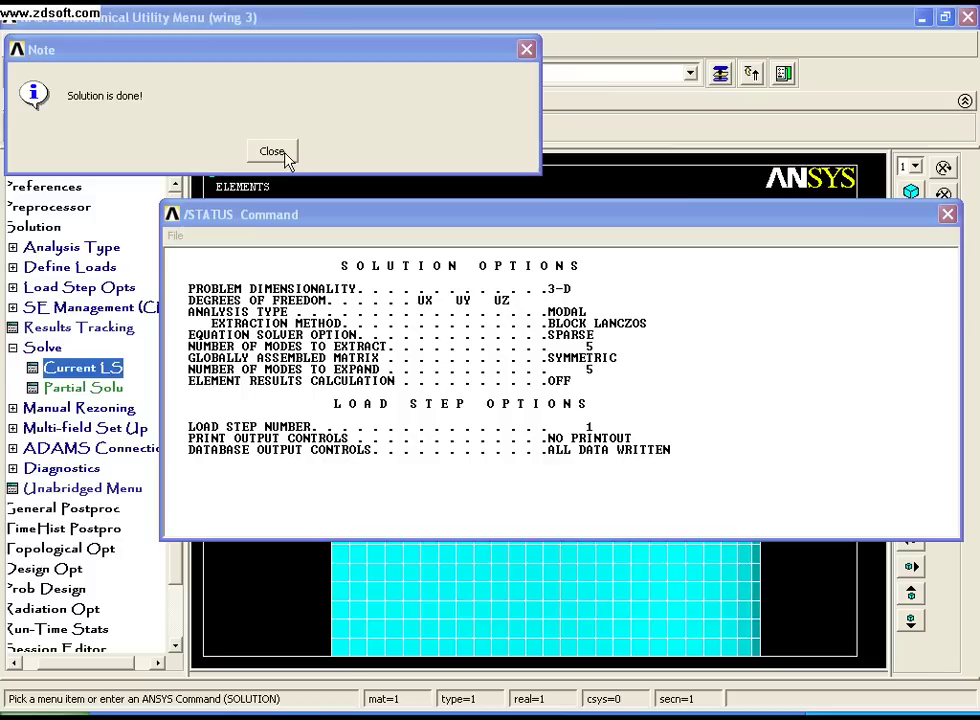
{"action": "left_click", "coordinate": [272, 152]}
{"action": "left_click_drag", "start_coordinate": [464, 234], "coordinate": [359, 249]}
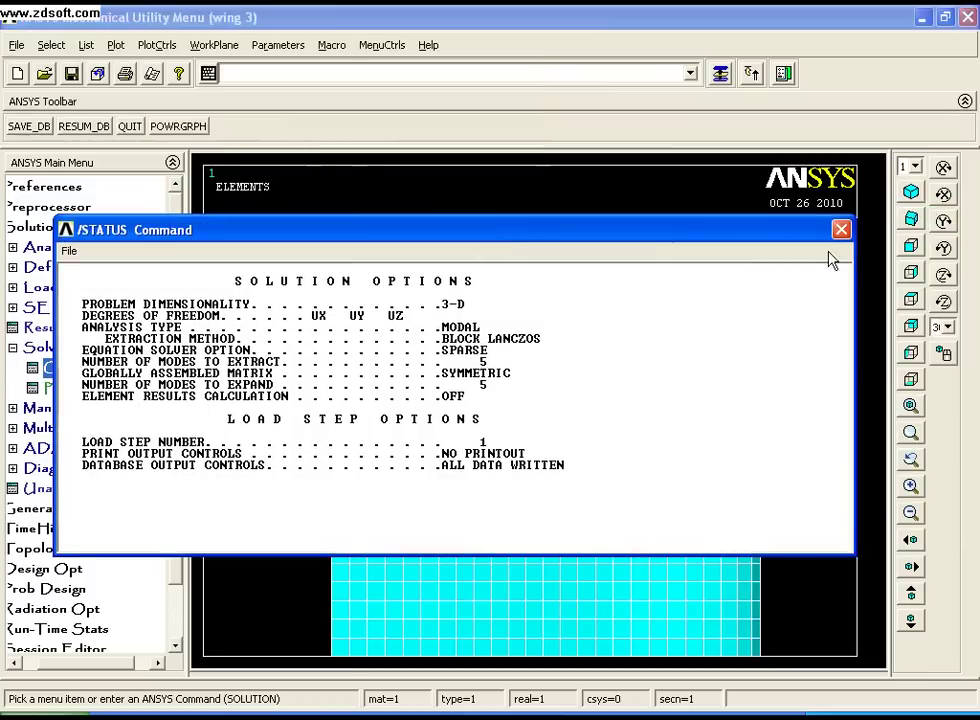
{"action": "left_click", "coordinate": [841, 229]}
- In the General Postprocessor, read result set 3, the mode at 79.013 Hz
{"action": "left_click", "coordinate": [78, 510]}
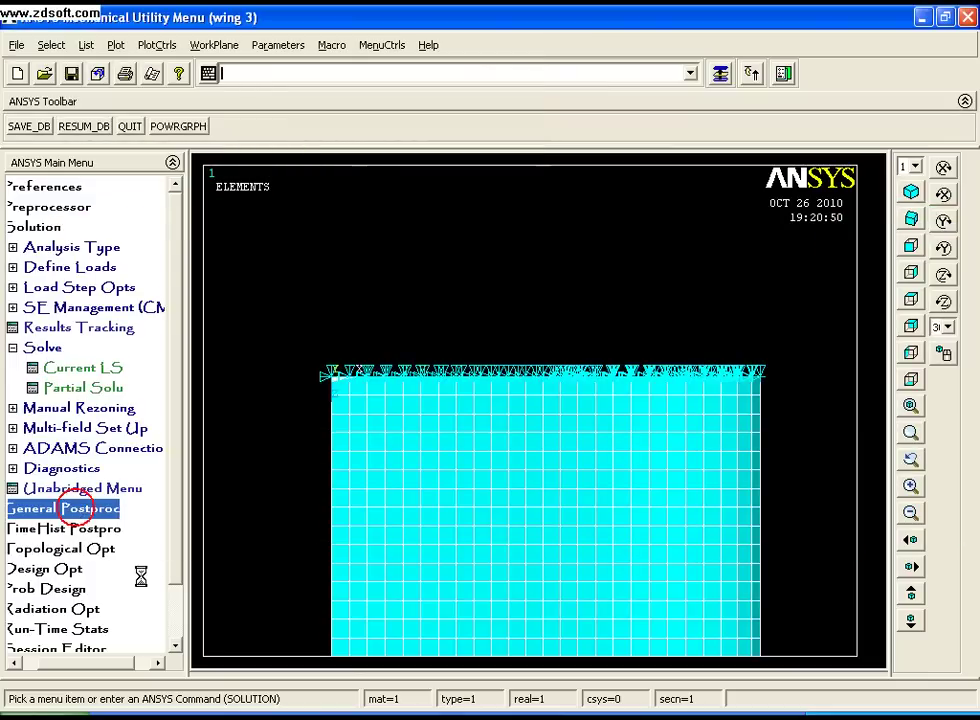
{"action": "left_click", "coordinate": [88, 307]}
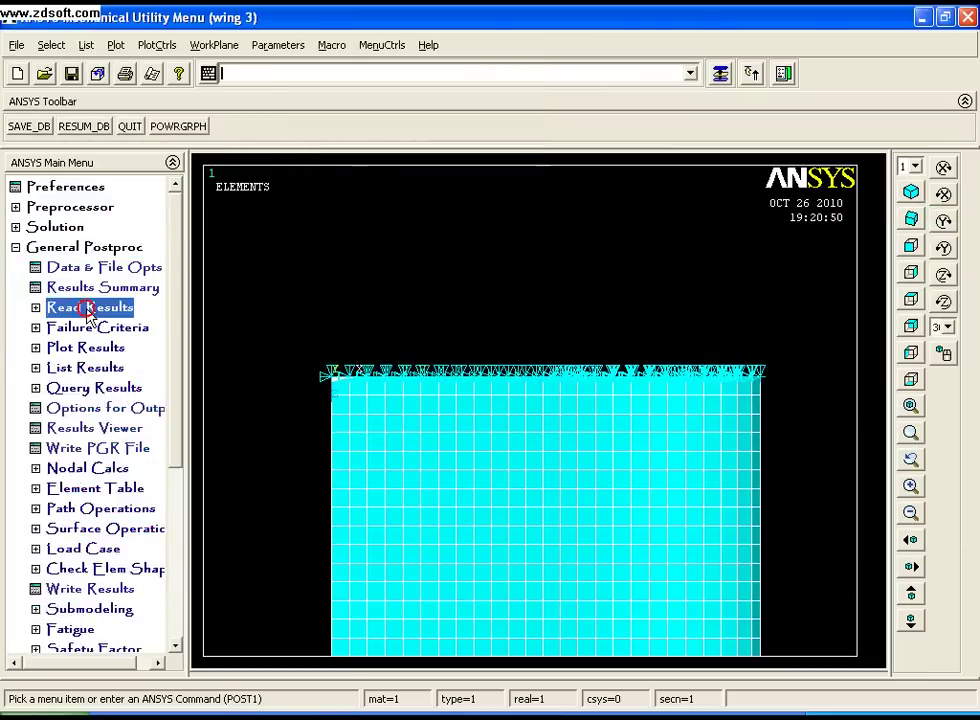
{"action": "left_click", "coordinate": [80, 410]}
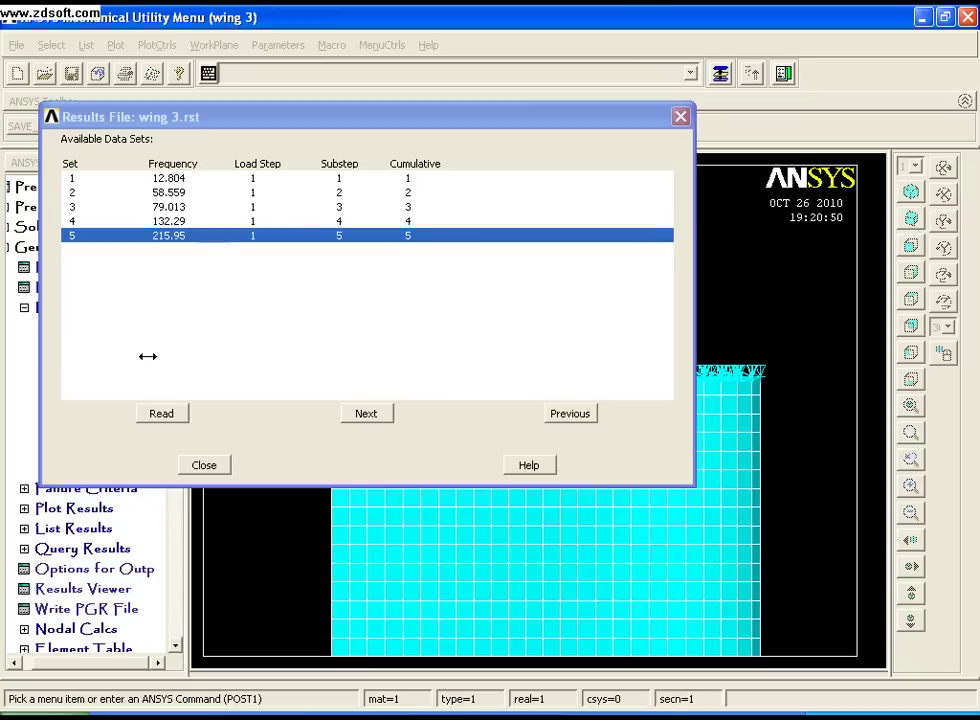
{"action": "left_click", "coordinate": [160, 208]}
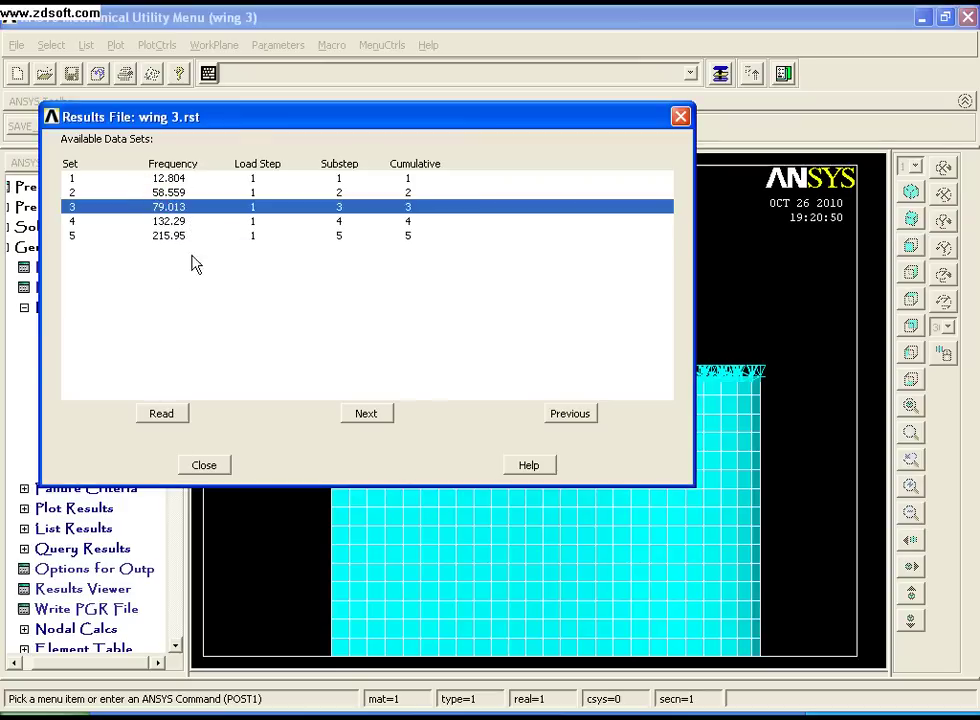
{"action": "left_click", "coordinate": [160, 415]}
{"action": "left_click", "coordinate": [200, 463]}
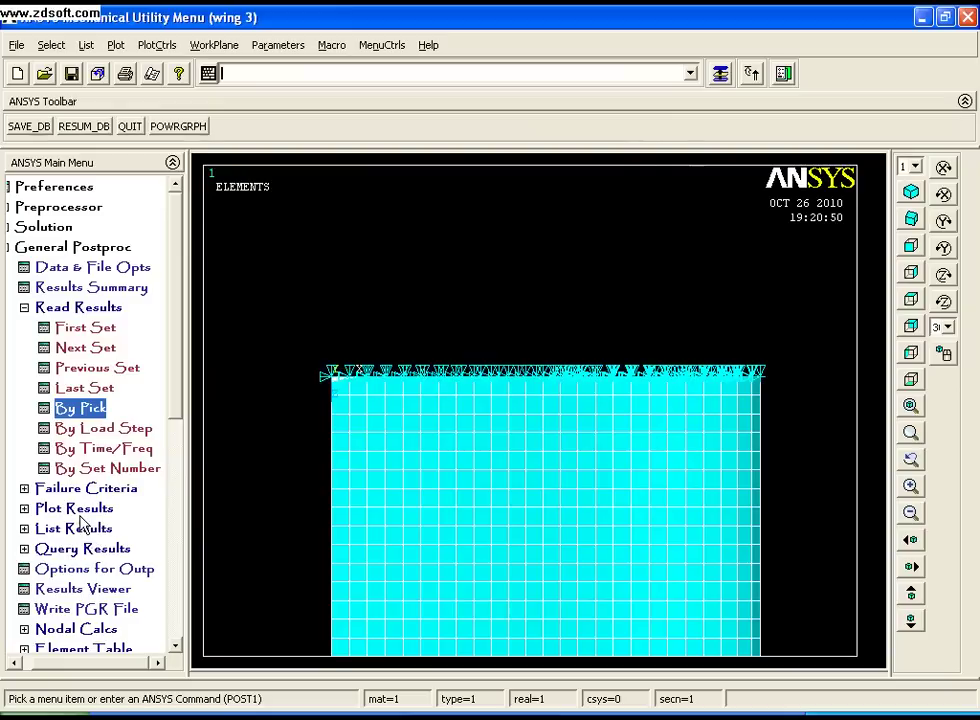
- Plot nodal displacement vector sum contours, fitted in an isometric view
{"action": "left_click", "coordinate": [75, 509]}
{"action": "left_click", "coordinate": [100, 407]}
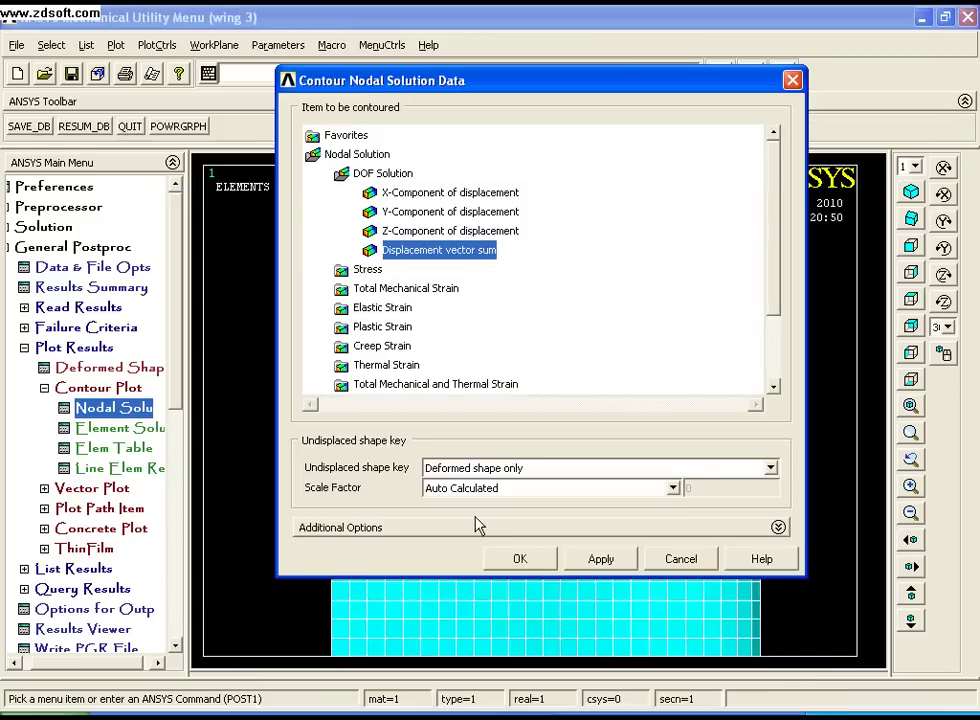
{"action": "left_click", "coordinate": [521, 560]}
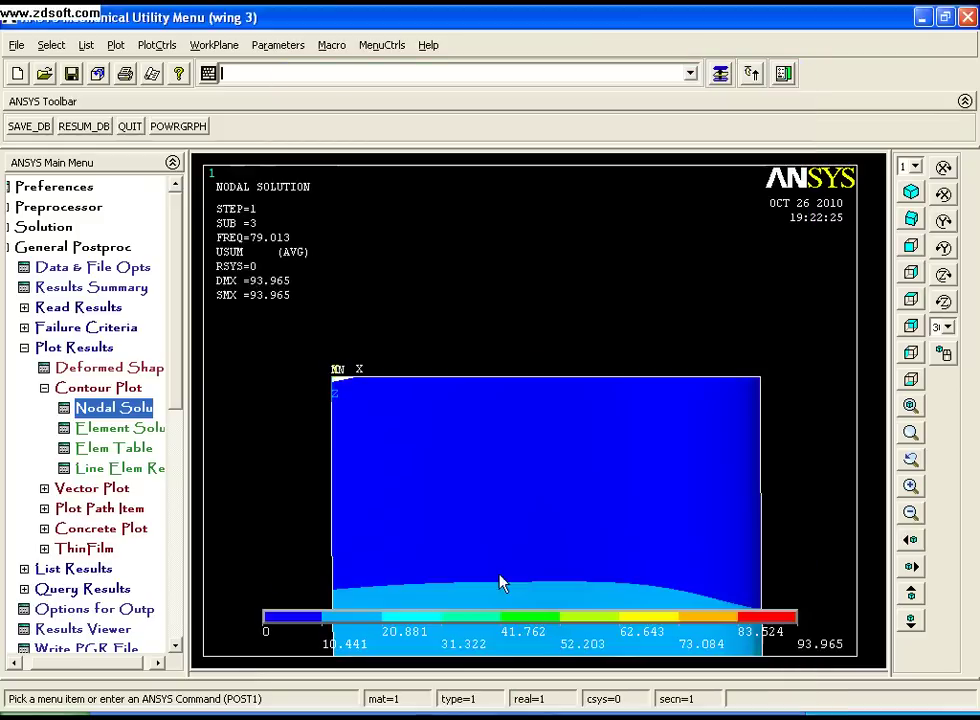
{"action": "left_click", "coordinate": [909, 406]}
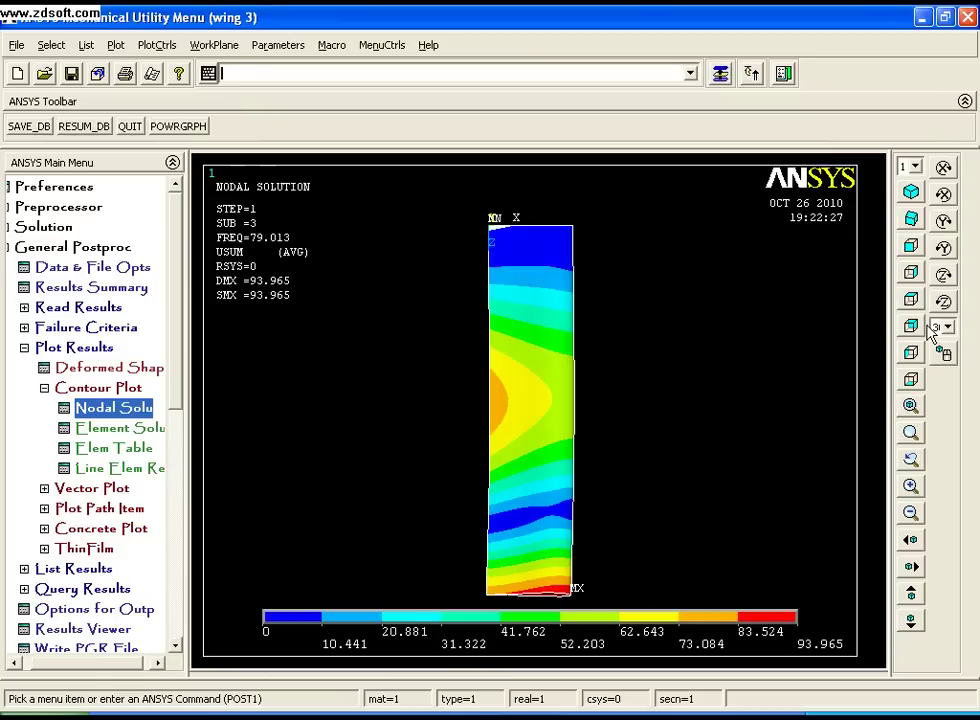
{"action": "left_click", "coordinate": [910, 218]}
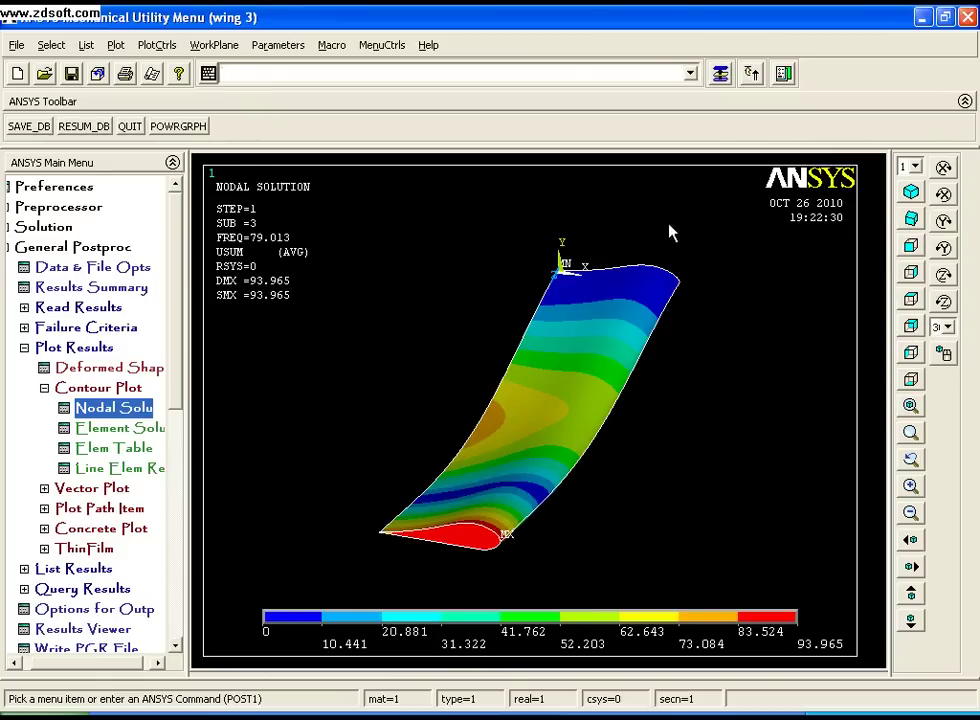
- Animate the third mode shape, lower the frame delay to 4, then close the animation
{"action": "left_click", "coordinate": [156, 46]}
{"action": "mouse_move", "coordinate": [198, 229]}
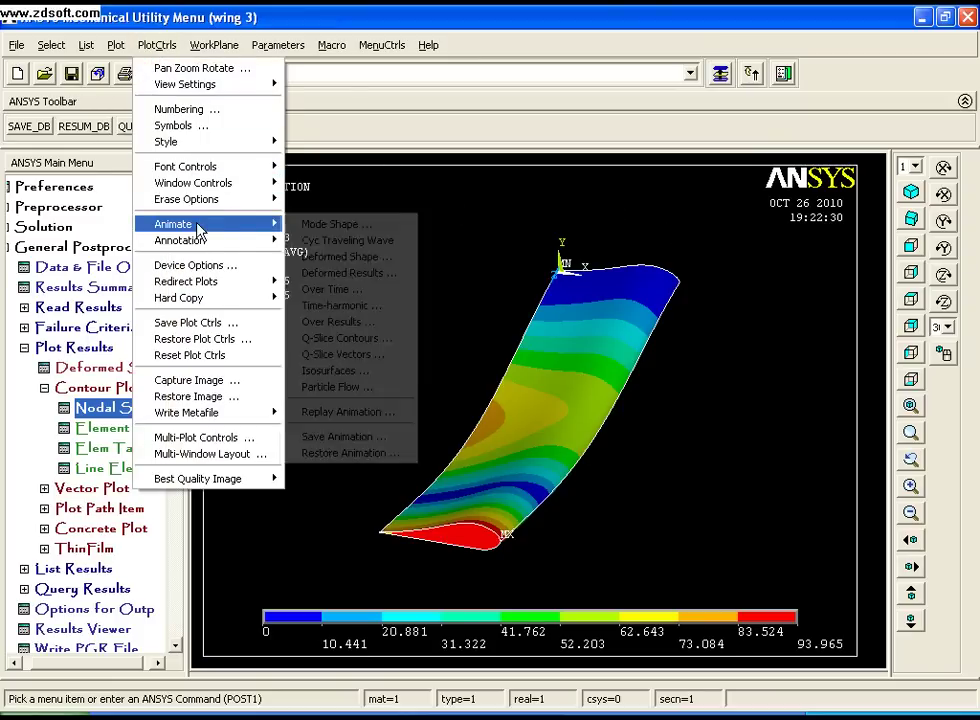
{"action": "left_click", "coordinate": [336, 224]}
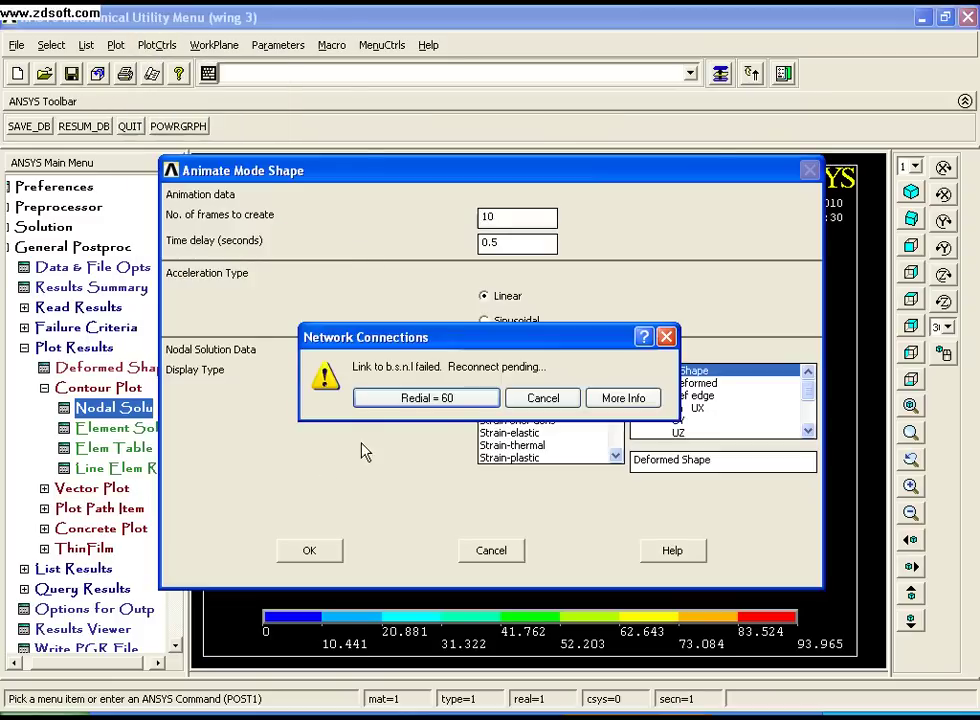
{"action": "left_click", "coordinate": [529, 397]}
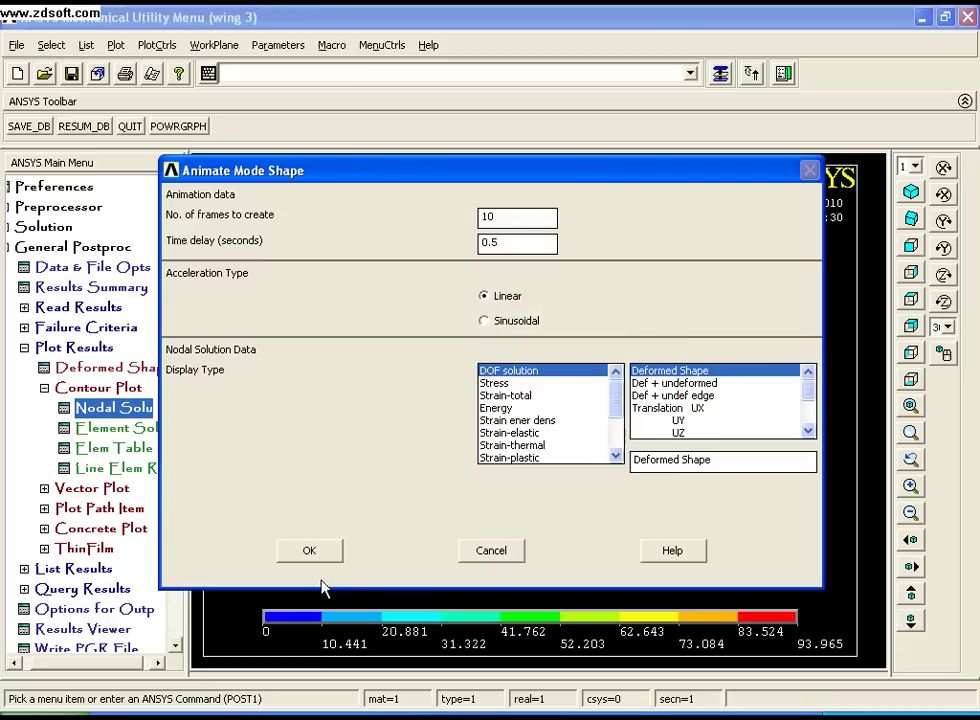
{"action": "left_click", "coordinate": [312, 551]}
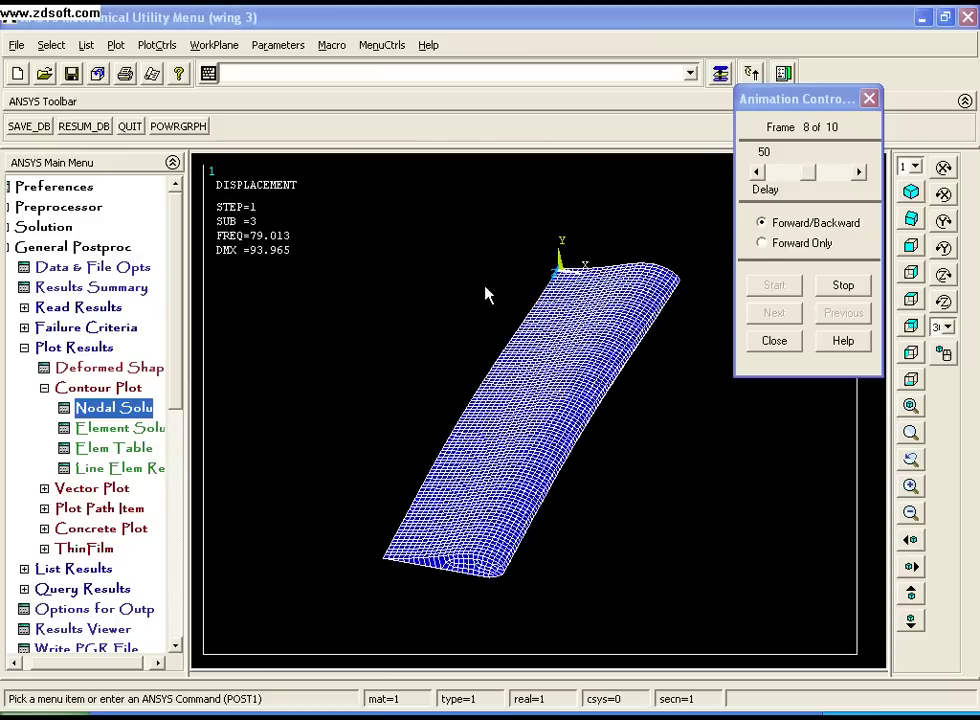
{"action": "left_click_drag", "start_coordinate": [809, 172], "coordinate": [774, 173]}
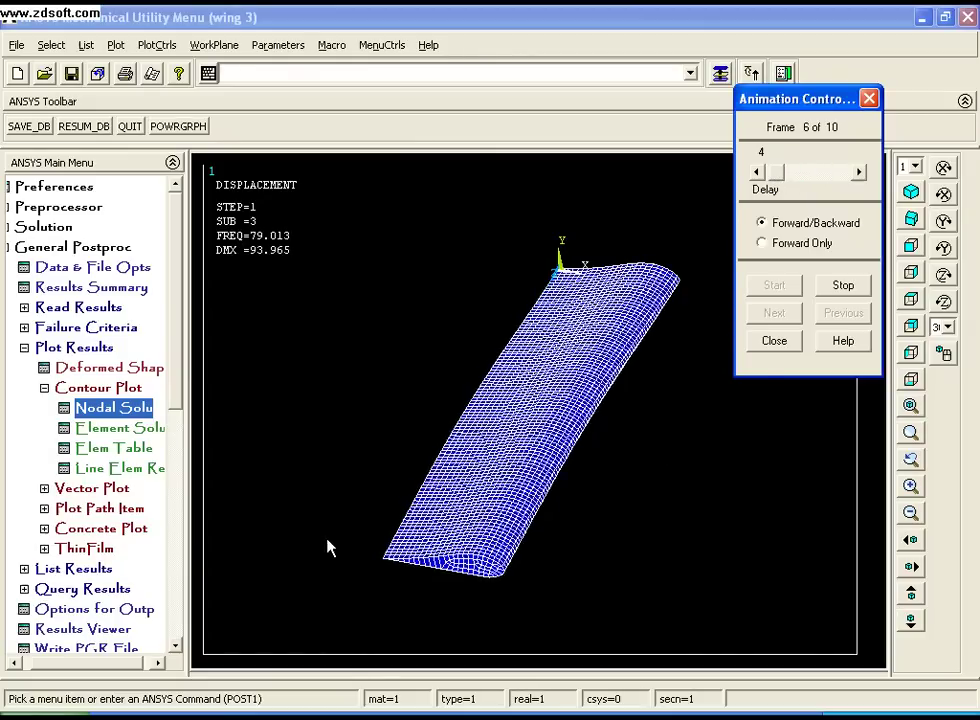
{"action": "left_click", "coordinate": [776, 340]}
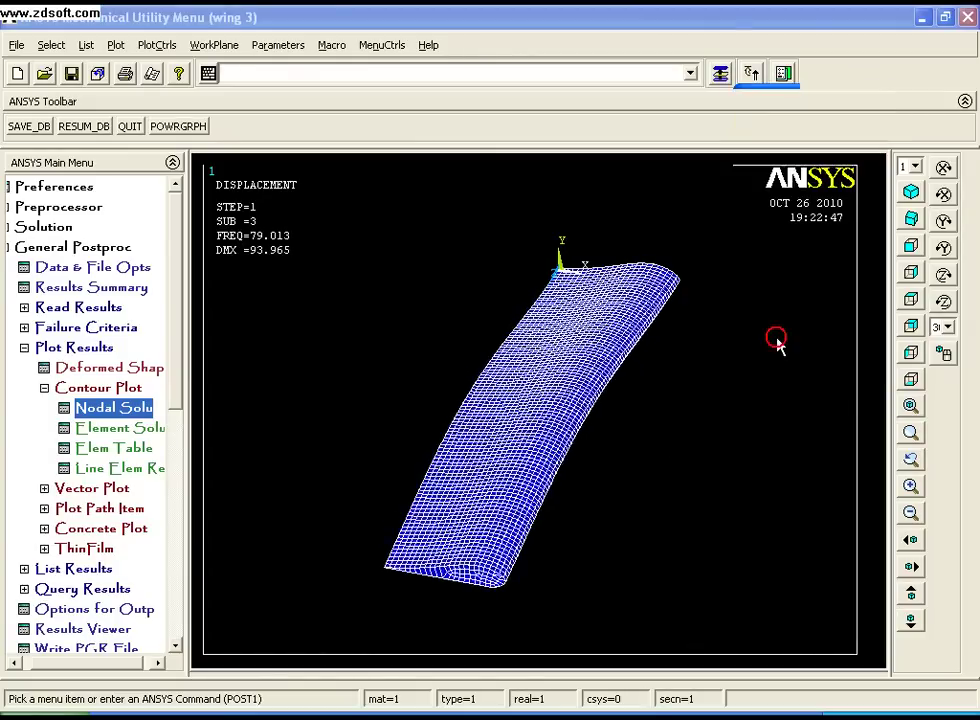
- Read result set 5 at 215.95 Hz and plot its displacement vector sum contours
{"action": "left_click", "coordinate": [80, 307]}
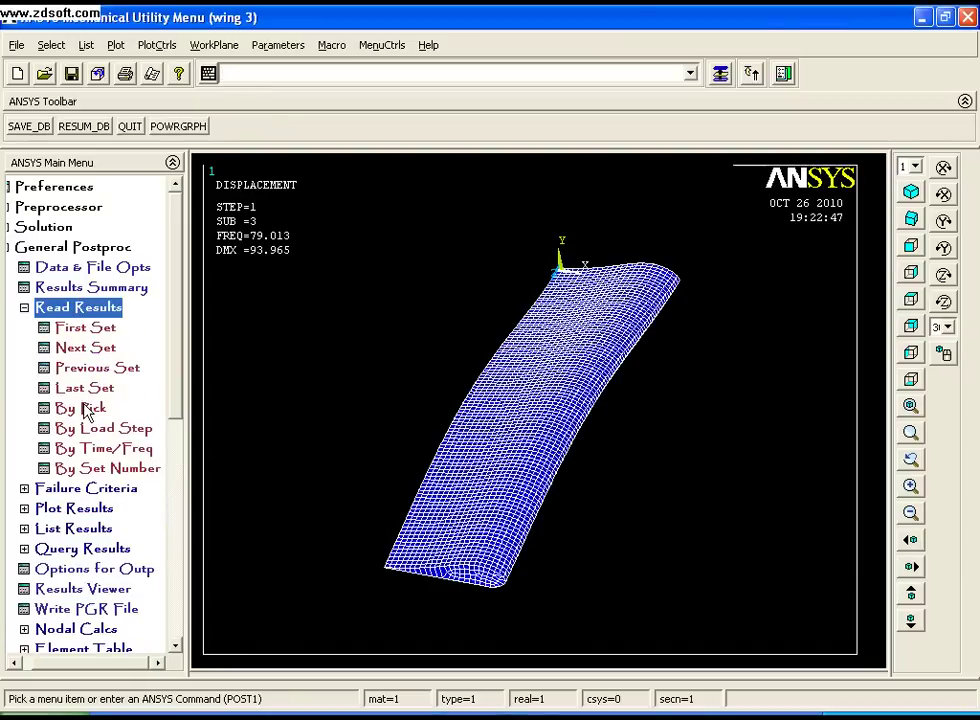
{"action": "left_click", "coordinate": [81, 402]}
{"action": "left_click", "coordinate": [188, 237]}
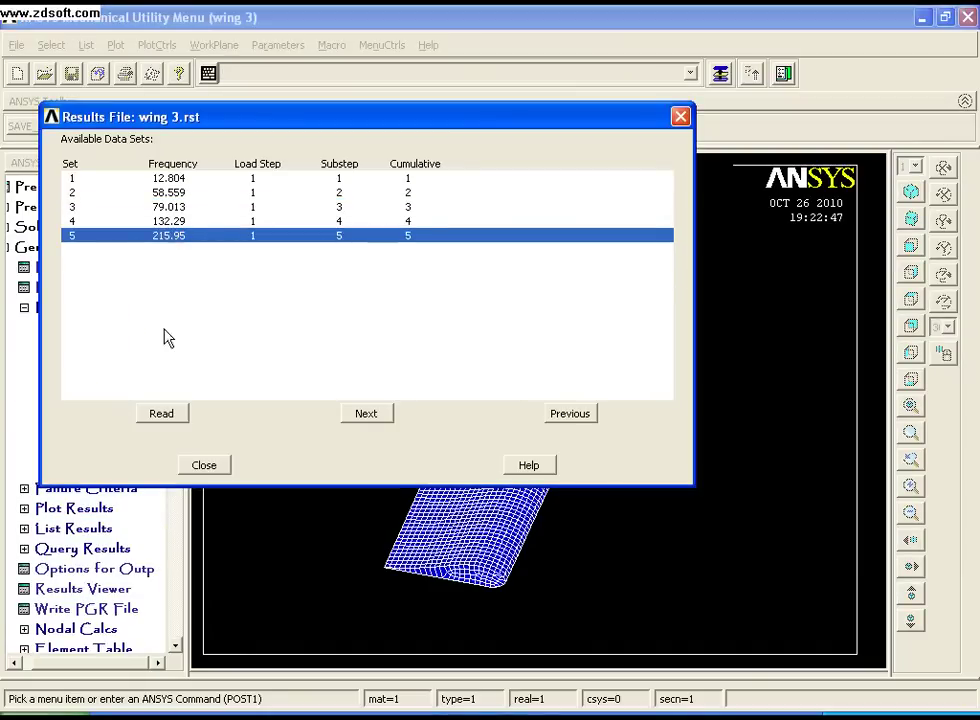
{"action": "left_click", "coordinate": [159, 414]}
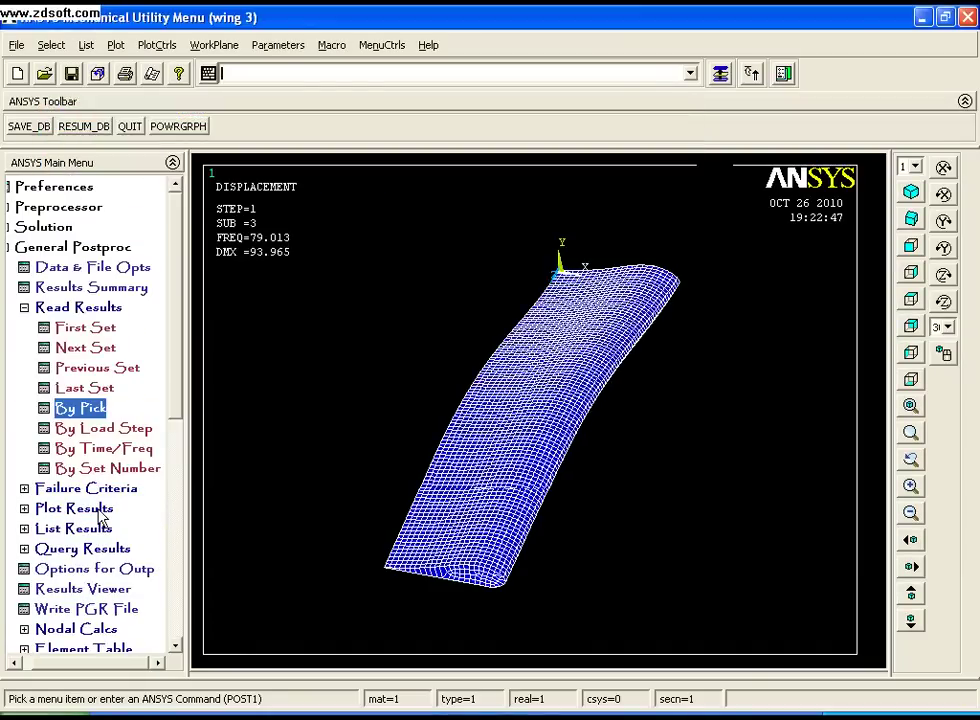
{"action": "left_click", "coordinate": [90, 508]}
{"action": "left_click", "coordinate": [44, 387]}
{"action": "left_click", "coordinate": [112, 408]}
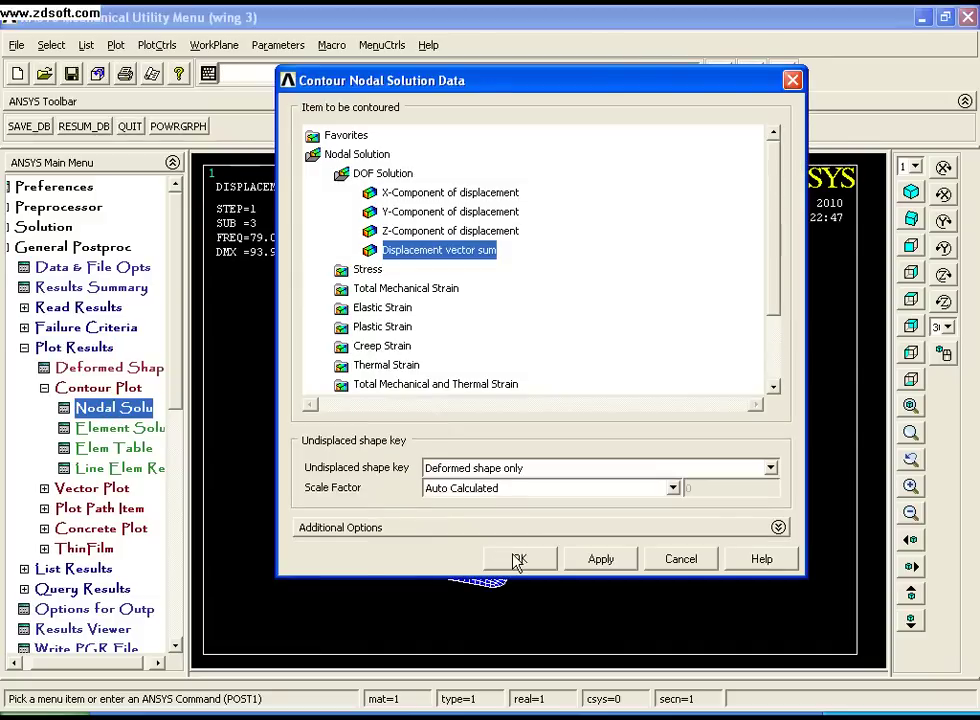
{"action": "left_click", "coordinate": [517, 560]}
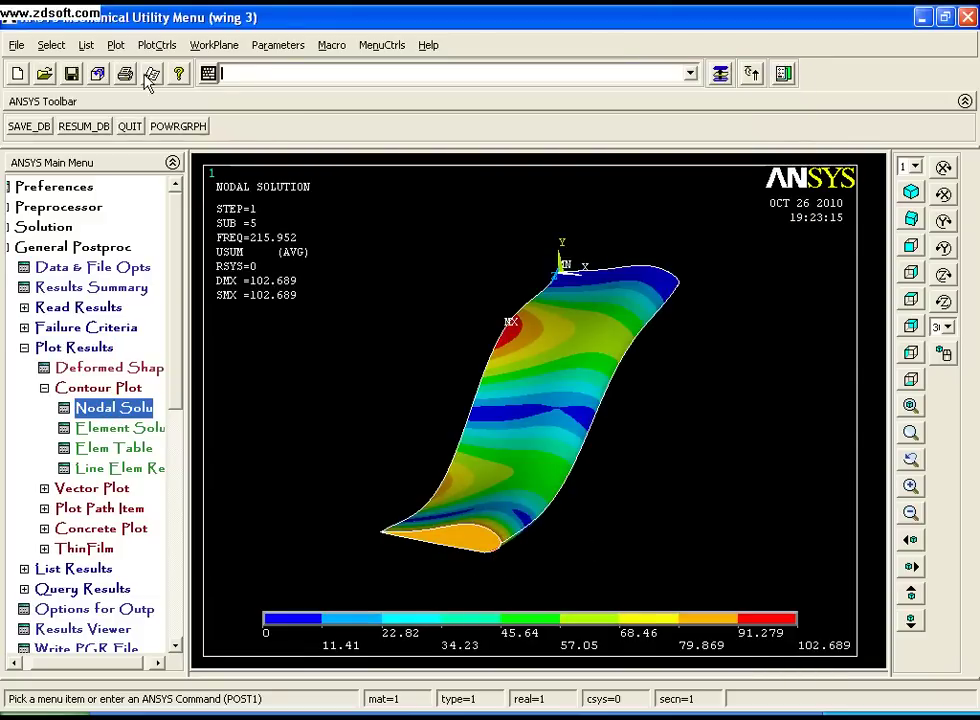
- Animate the fifth mode shape and set the frame delay to 14
{"action": "left_click", "coordinate": [157, 47]}
{"action": "left_click", "coordinate": [208, 226]}
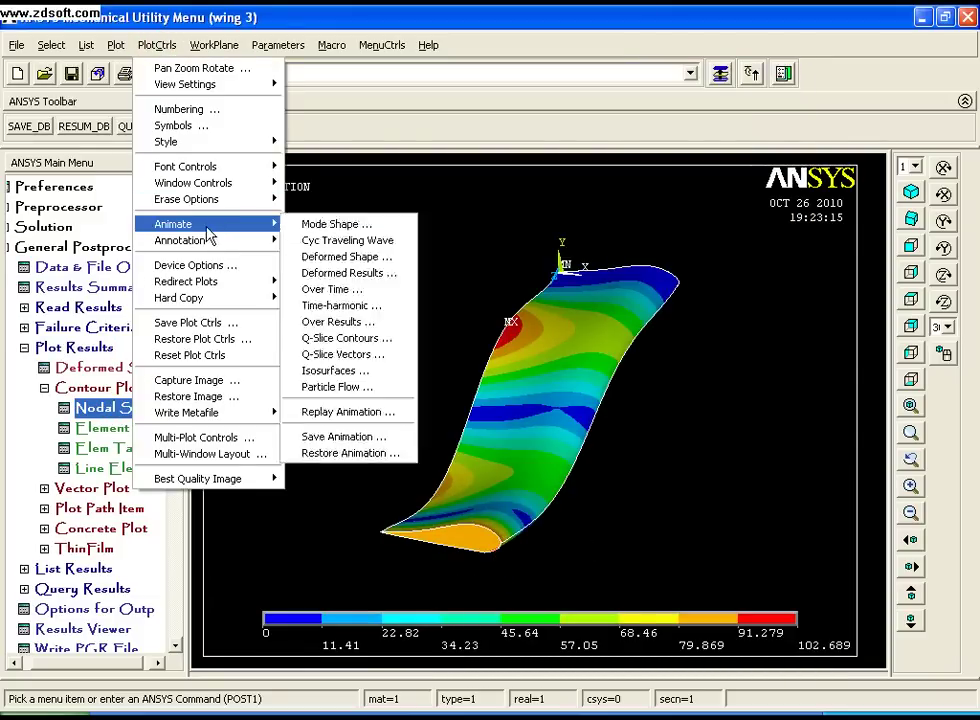
{"action": "left_click", "coordinate": [318, 224]}
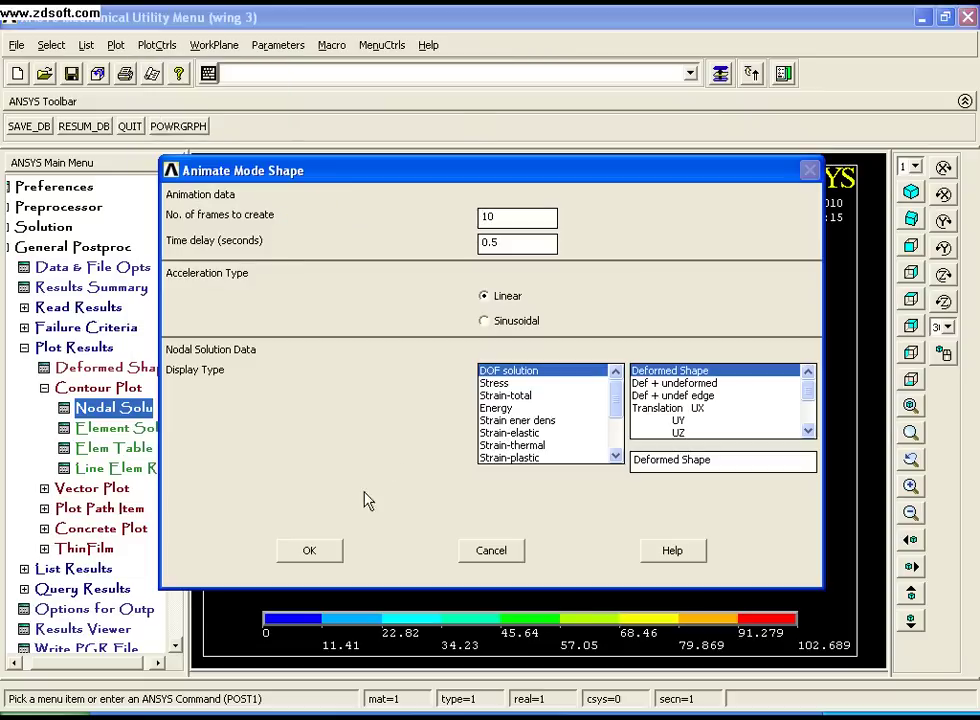
{"action": "left_click", "coordinate": [311, 551]}
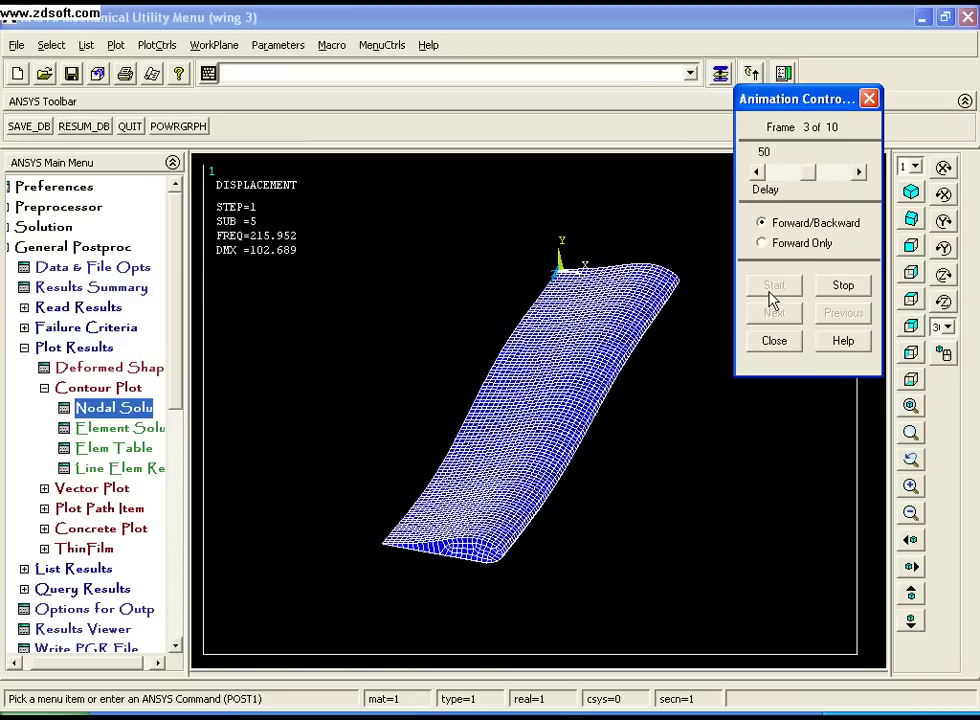
{"action": "left_click_drag", "start_coordinate": [806, 172], "coordinate": [780, 182]}
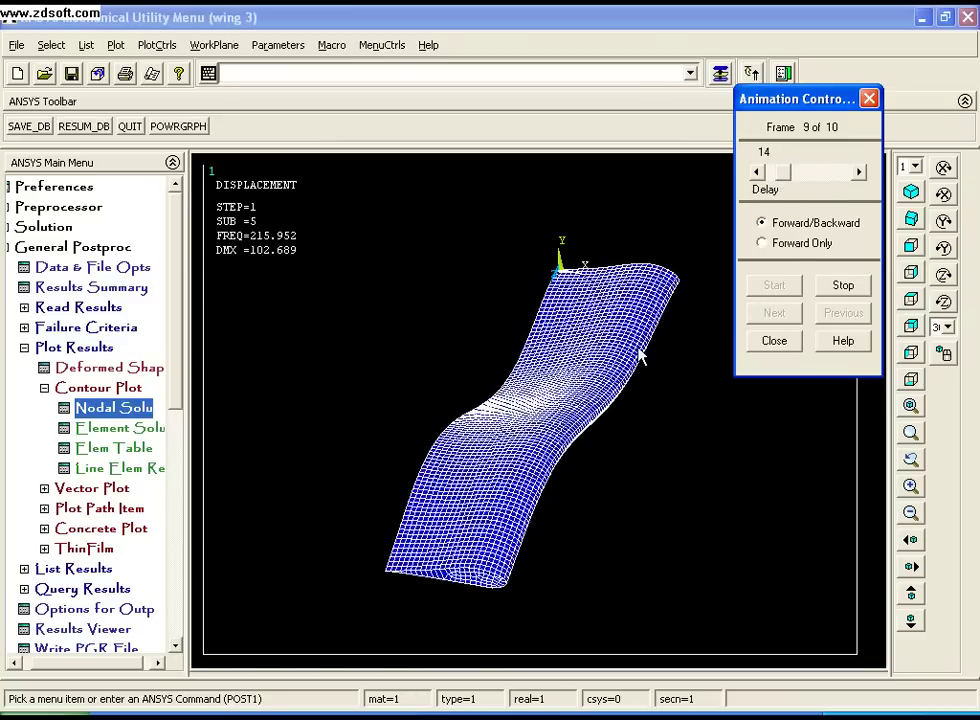